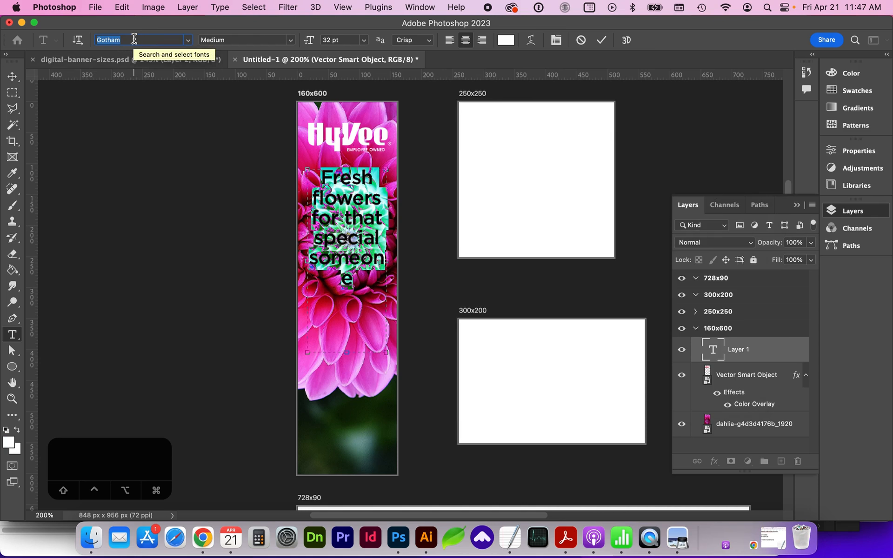
- Set the font of the "Fresh flowers for that special someone" headline to Inter Bold
{"action": "key", "text": "BackSpace"}
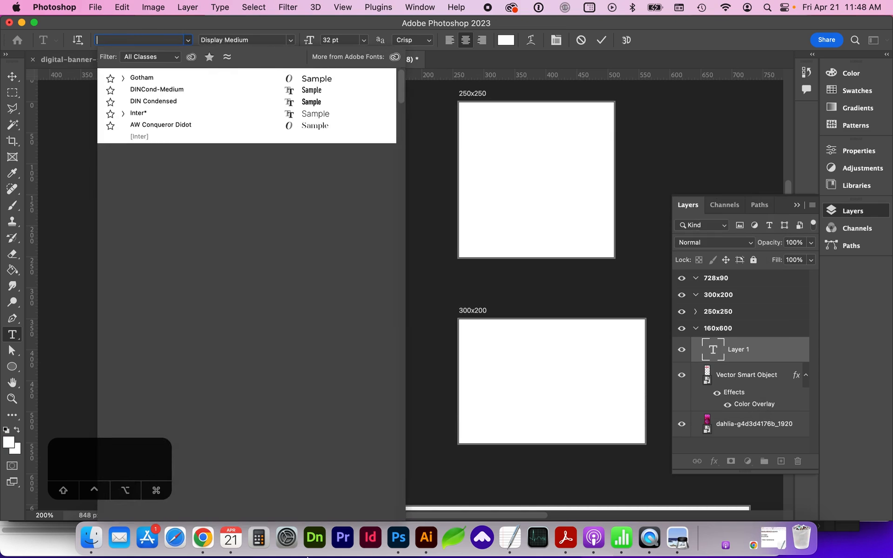
{"action": "type", "text": "Inter"}
{"action": "key", "text": "Return"}
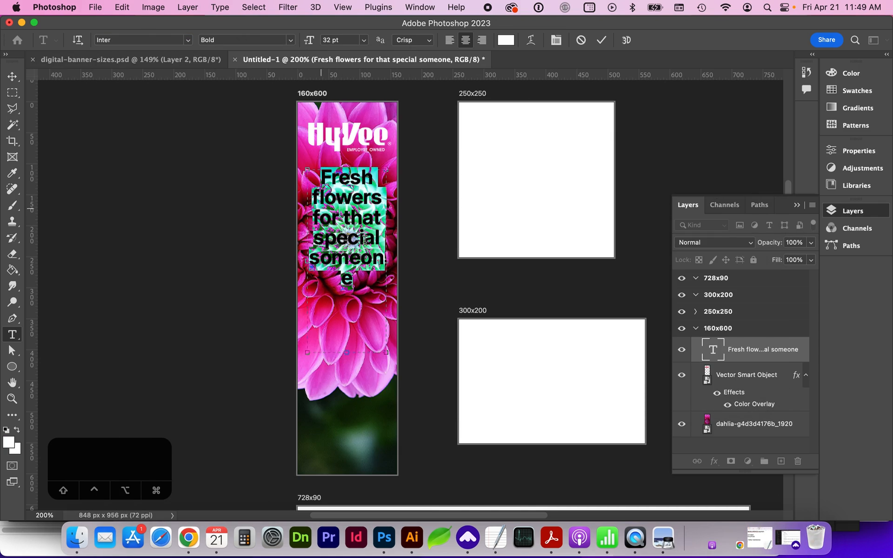
{"action": "key", "text": "super+Return"}
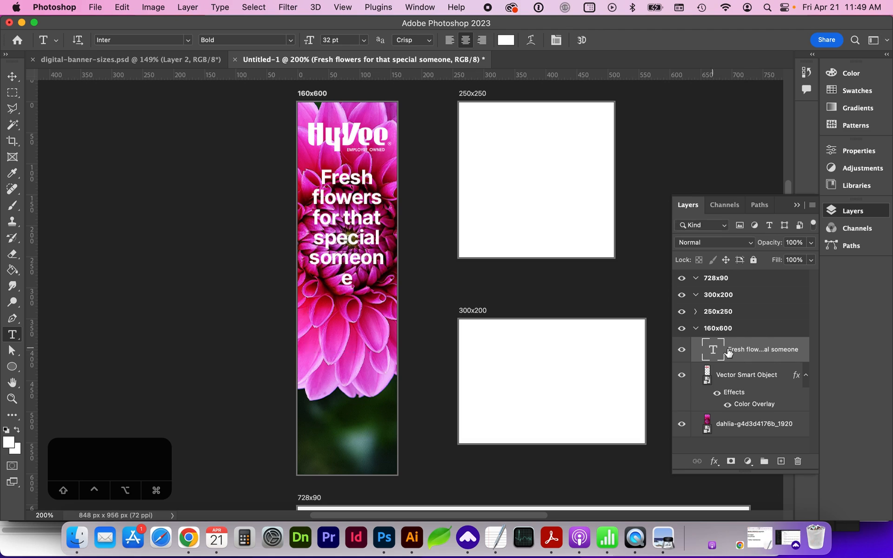
- Set the headline text layer's font to Outfit SemiBold
{"action": "left_click", "coordinate": [743, 353]}
{"action": "left_click", "coordinate": [156, 40]}
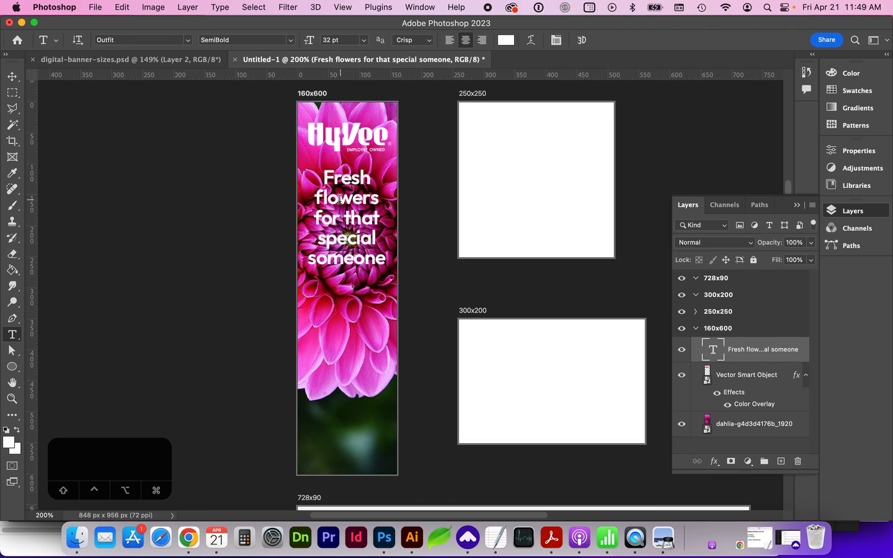
- Increase the line spacing of the whole headline to 36 pt leading
{"action": "left_click_drag", "start_coordinate": [340, 203], "coordinate": [360, 250]}
{"action": "left_click", "coordinate": [360, 249]}
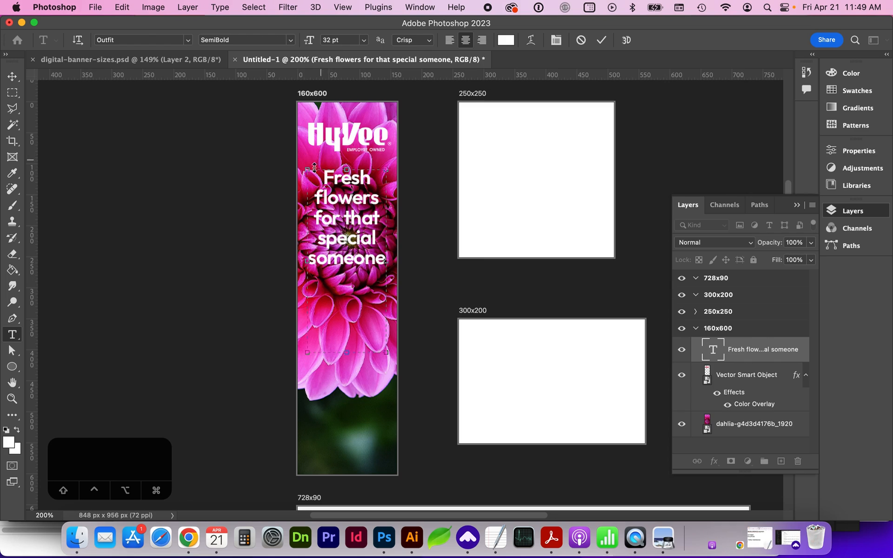
{"action": "key", "text": "super+a"}
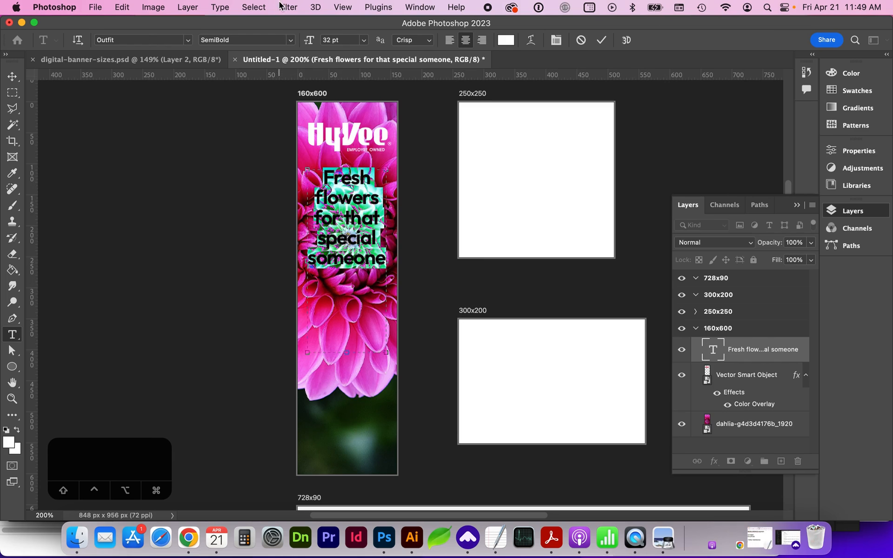
{"action": "left_click", "coordinate": [424, 7]}
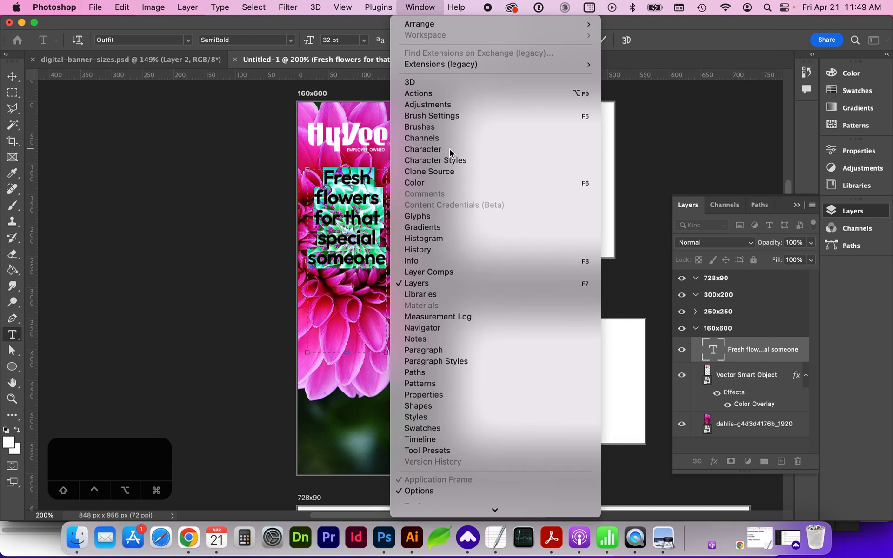
{"action": "key", "text": "Escape"}
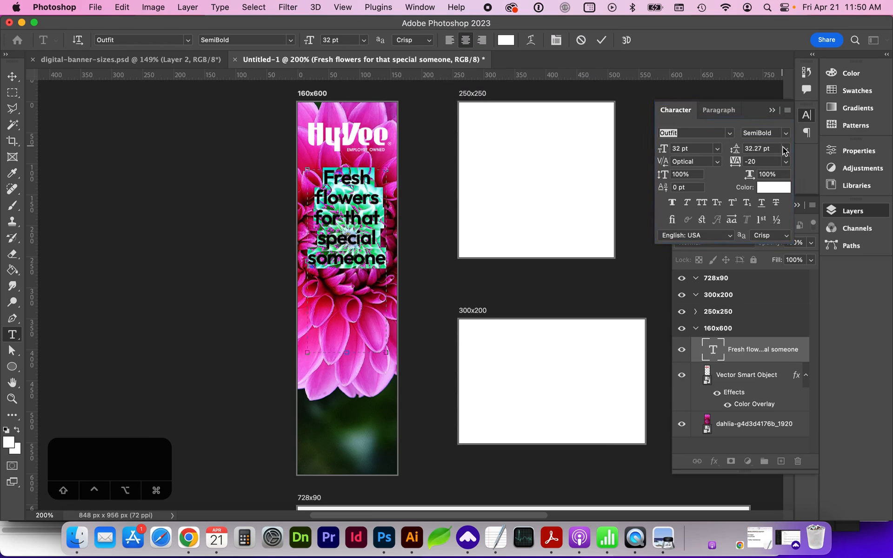
{"action": "left_click", "coordinate": [785, 148]}
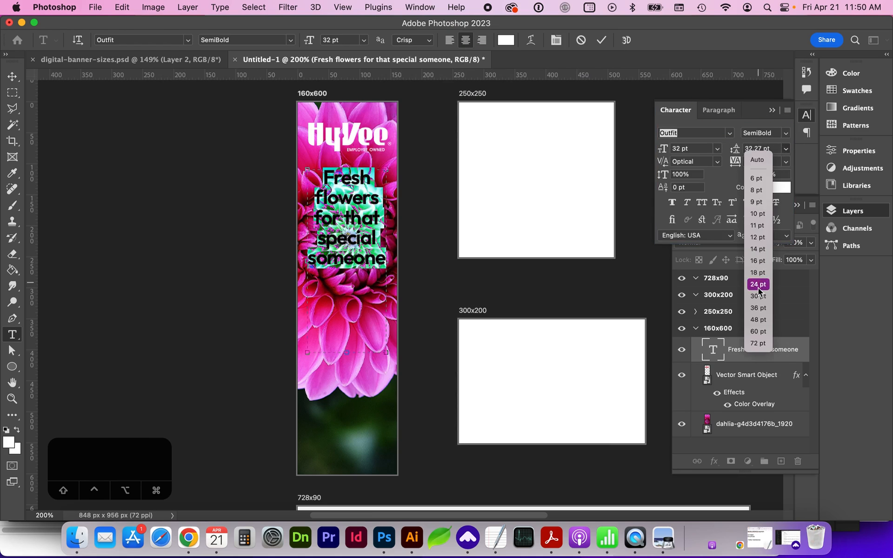
{"action": "left_click", "coordinate": [758, 320]}
{"action": "left_click", "coordinate": [785, 149]}
{"action": "left_click", "coordinate": [758, 308]}
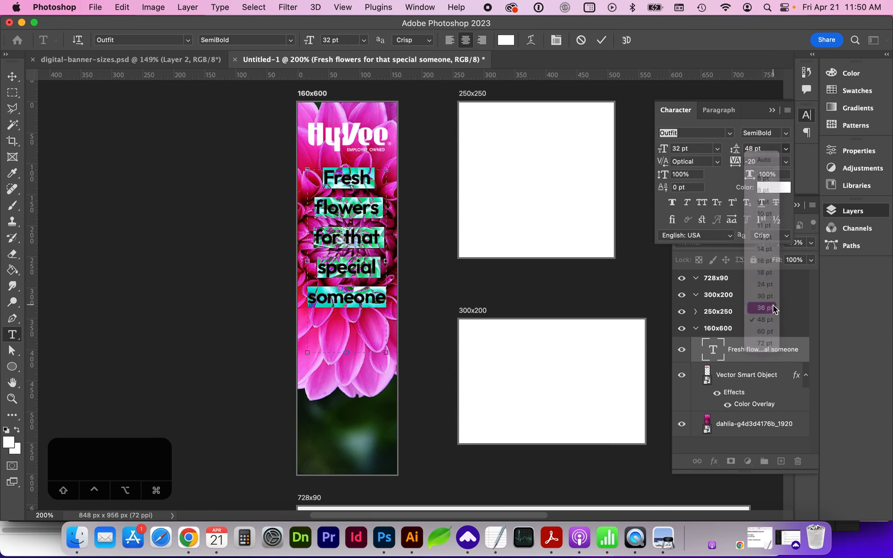
- Left-align the headline text and move it slightly lower beneath the HyVee logo
{"action": "left_click", "coordinate": [334, 290]}
{"action": "key", "text": "super+a"}
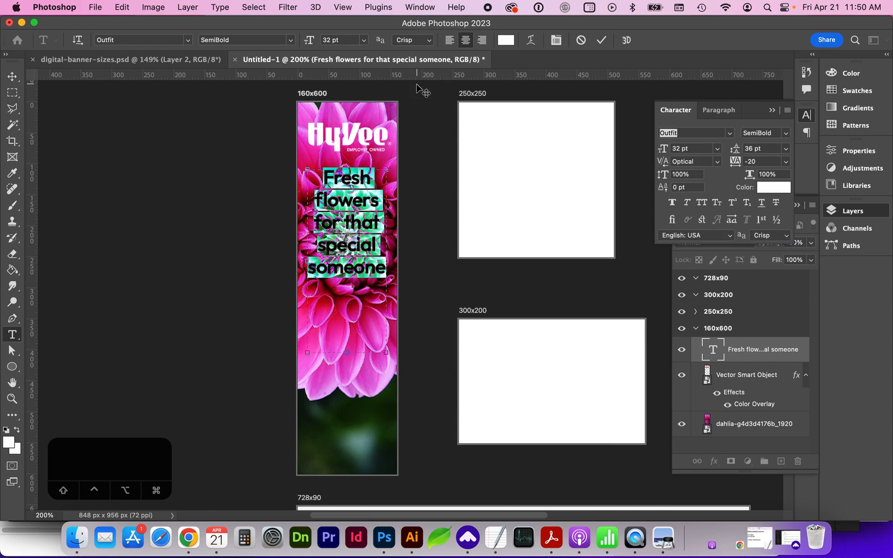
{"action": "left_click", "coordinate": [447, 41]}
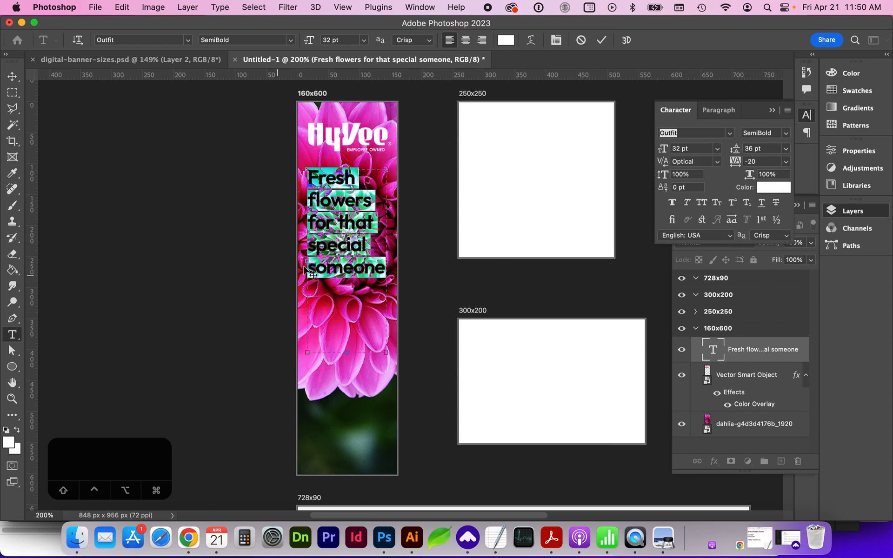
{"action": "key", "text": "Escape"}
{"action": "key", "text": "v"}
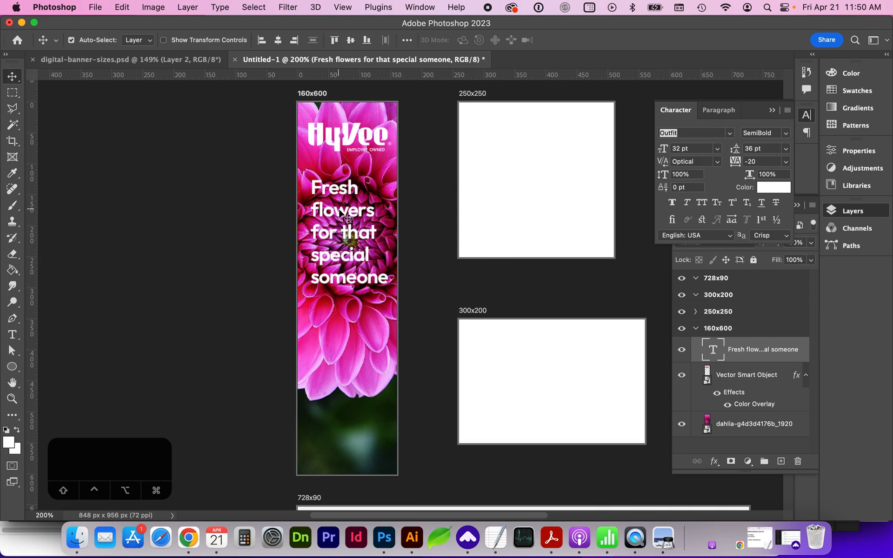
{"action": "left_click_drag", "start_coordinate": [342, 226], "coordinate": [342, 222]}
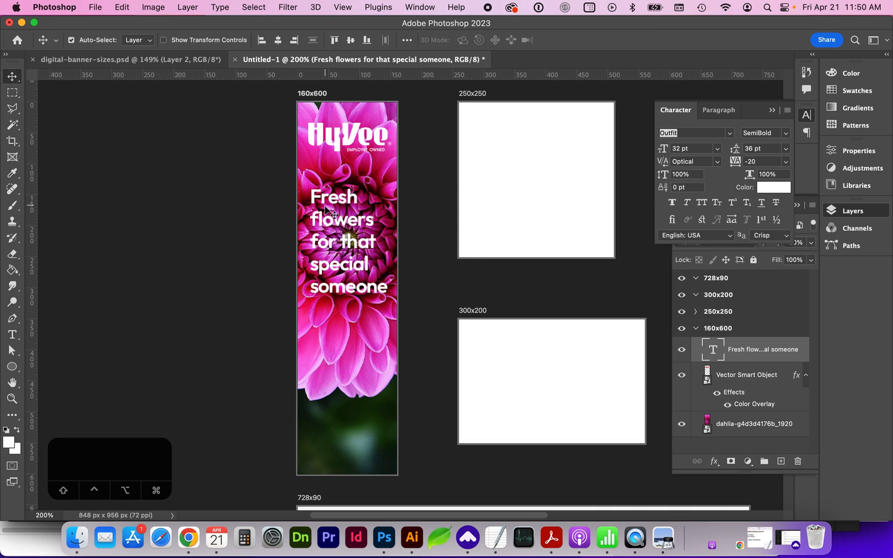
- Duplicate the headline layer with the original hidden, and widen the copy's text frame until the text fits on one line
{"action": "left_click_drag", "start_coordinate": [774, 351], "coordinate": [782, 463]}
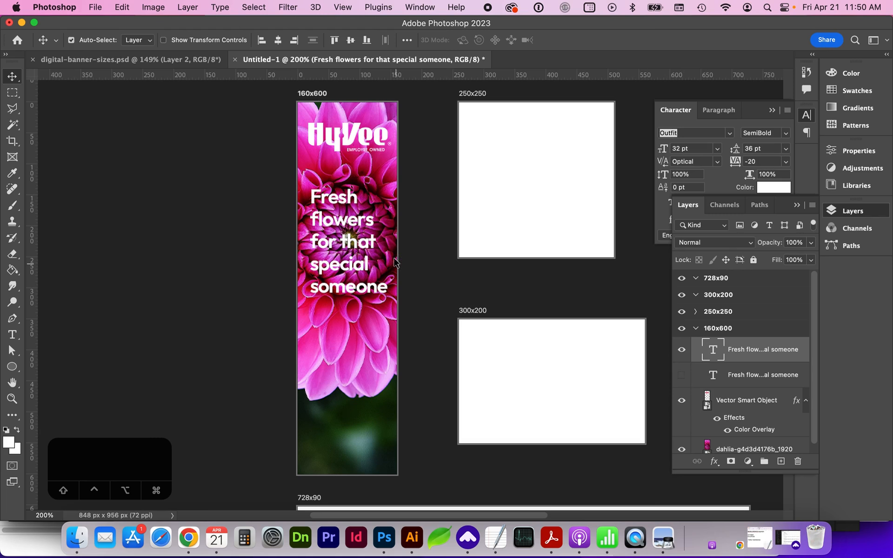
{"action": "double_click", "coordinate": [346, 220]}
{"action": "left_click_drag", "start_coordinate": [392, 245], "coordinate": [611, 242]}
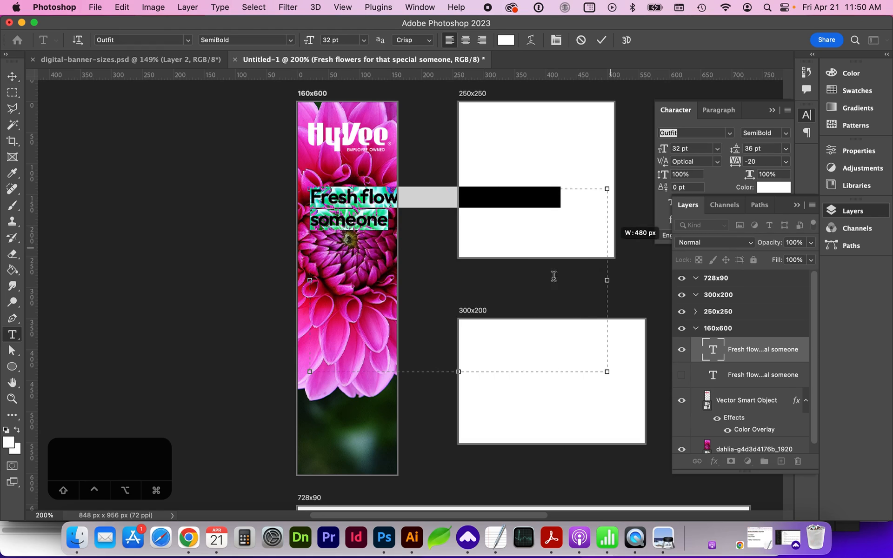
{"action": "left_click_drag", "start_coordinate": [459, 372], "coordinate": [460, 249]}
{"action": "left_click_drag", "start_coordinate": [607, 219], "coordinate": [650, 218]}
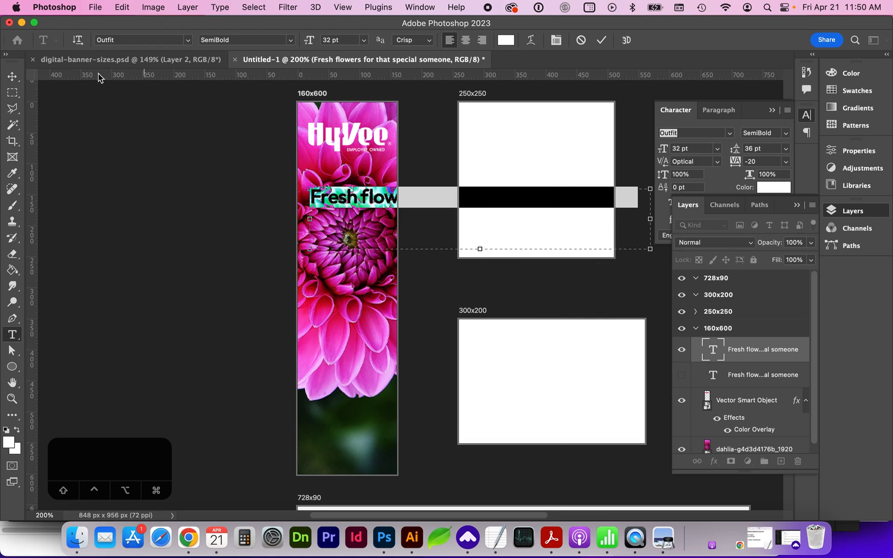
- Rotate the one-line headline to read upward and place it along the left edge of the 160x600 banner
{"action": "left_click", "coordinate": [12, 76]}
{"action": "key", "text": "super+t"}
{"action": "left_click_drag", "start_coordinate": [516, 297], "coordinate": [568, 183]}
{"action": "left_click_drag", "start_coordinate": [501, 277], "coordinate": [352, 147]}
{"action": "key", "text": "Return"}
- Change the vertical headline's wording to "Fresh Flowers Delivered Daily"
{"action": "double_click", "coordinate": [321, 343]}
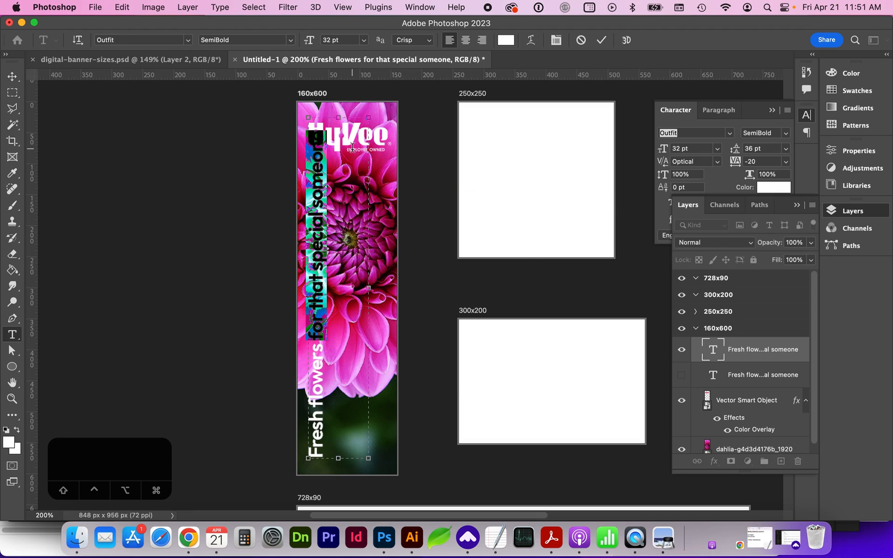
{"action": "type", "text": "Delivered Daily"}
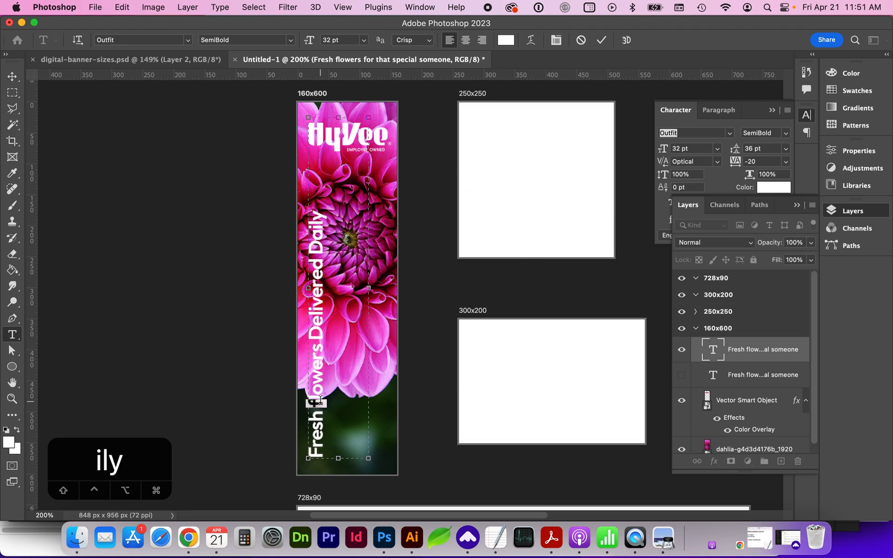
- Set the vertical headline in DM Serif Display Regular and shrink its text frame closer around the words
{"action": "key", "text": "super+a"}
{"action": "left_click", "coordinate": [126, 39]}
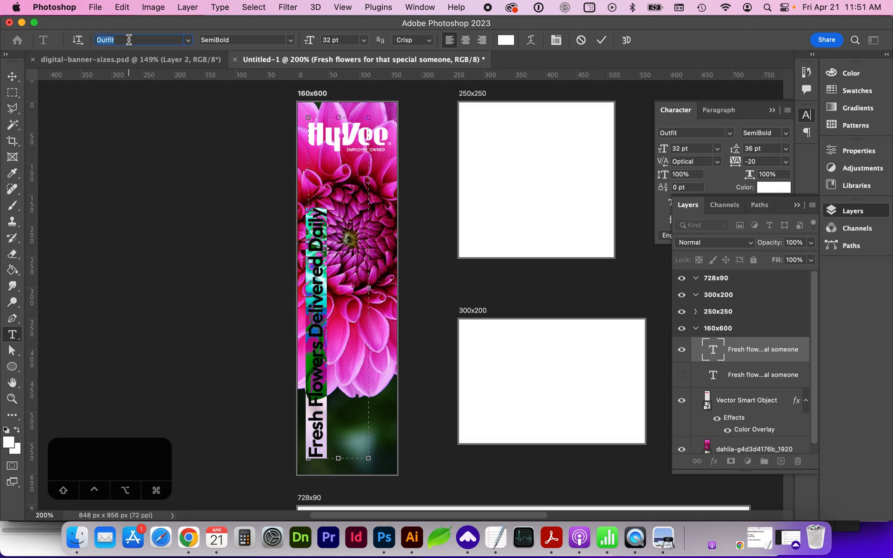
{"action": "type", "text": "dm"}
{"action": "left_click", "coordinate": [186, 77]}
{"action": "left_click", "coordinate": [364, 40]}
{"action": "left_click", "coordinate": [274, 74]}
{"action": "left_click_drag", "start_coordinate": [339, 117], "coordinate": [340, 195]}
{"action": "left_click_drag", "start_coordinate": [368, 326], "coordinate": [343, 326]}
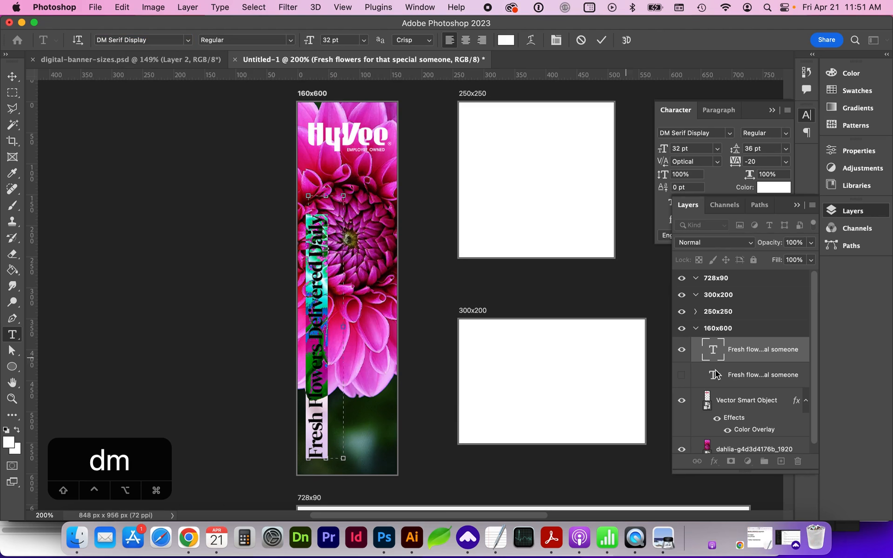
{"action": "left_click", "coordinate": [771, 351]}
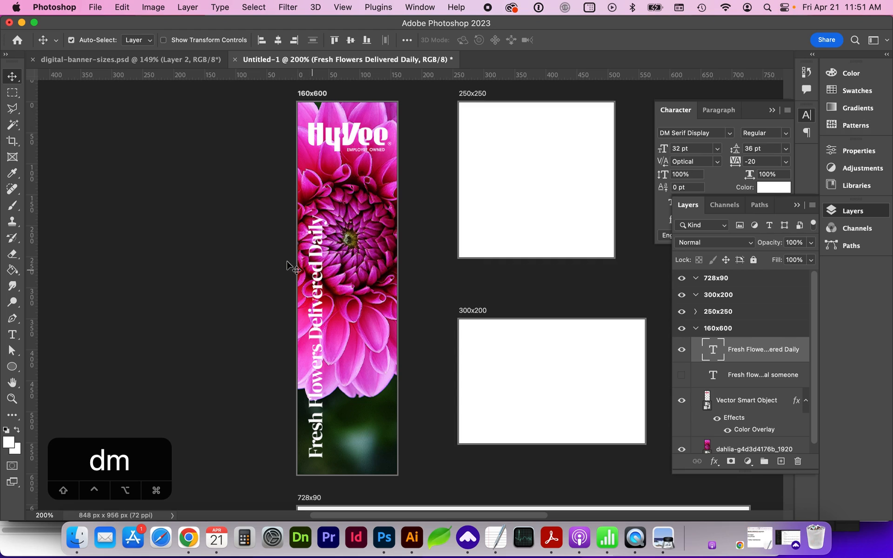
- Scale the vertical headline up to about 40 pt and shift it upward on the banner
{"action": "left_click", "coordinate": [122, 9]}
{"action": "left_click", "coordinate": [145, 270]}
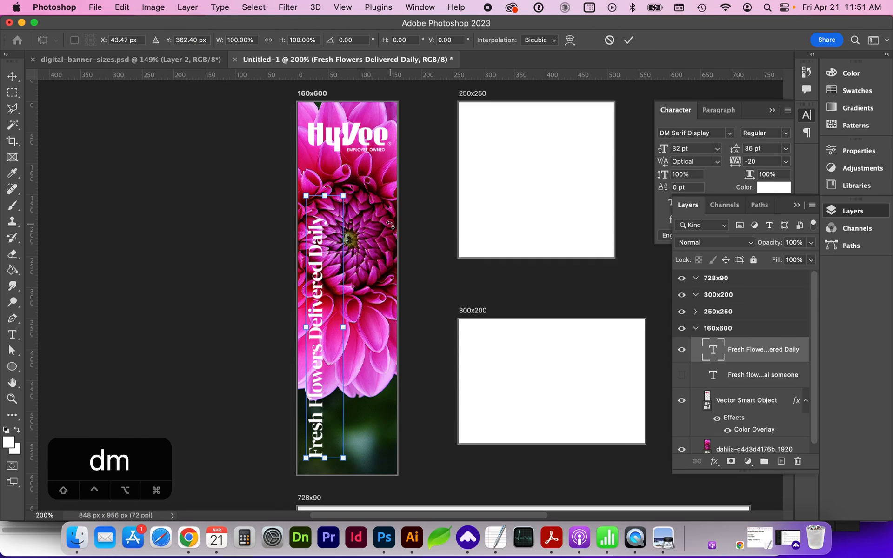
{"action": "left_click_drag", "start_coordinate": [343, 196], "coordinate": [381, 131]}
{"action": "left_click_drag", "start_coordinate": [323, 248], "coordinate": [324, 212]}
{"action": "key", "text": "Return"}
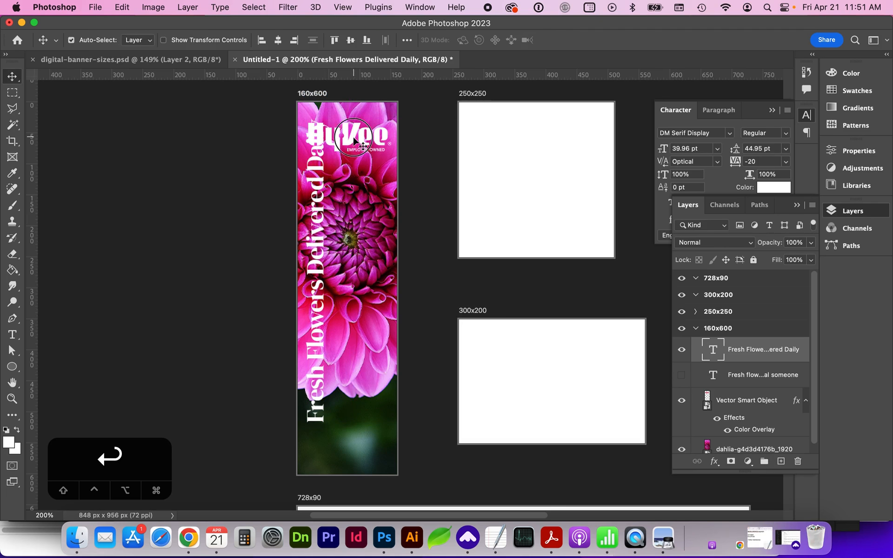
- Move the HyVee logo to the bottom of the 160x600 banner, below the vertical headline
{"action": "left_click", "coordinate": [352, 140]}
{"action": "left_click_drag", "start_coordinate": [352, 140], "coordinate": [351, 449]}
{"action": "left_click", "coordinate": [316, 358]}
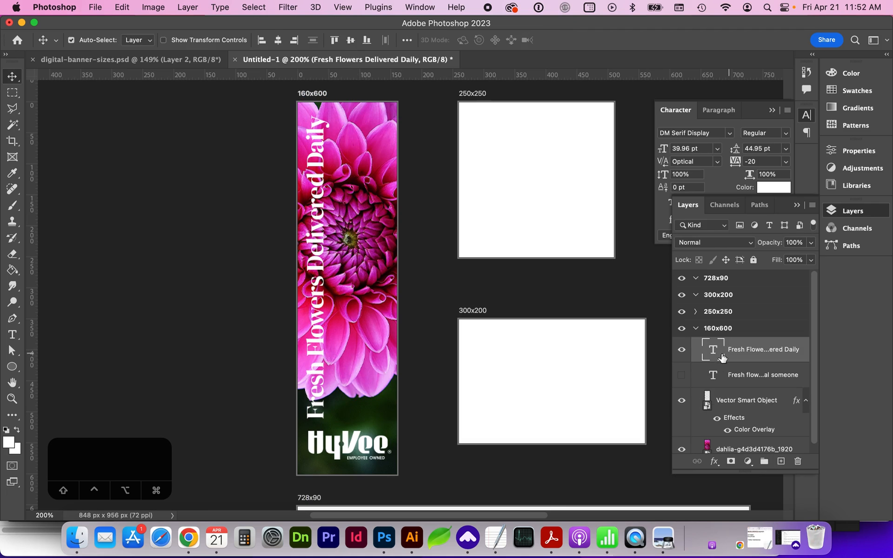
- Duplicate the vertical headline with the original hidden, and cut "Delivered Daily" from the copy to leave "Fresh Flowers"
{"action": "key", "text": "super+j"}
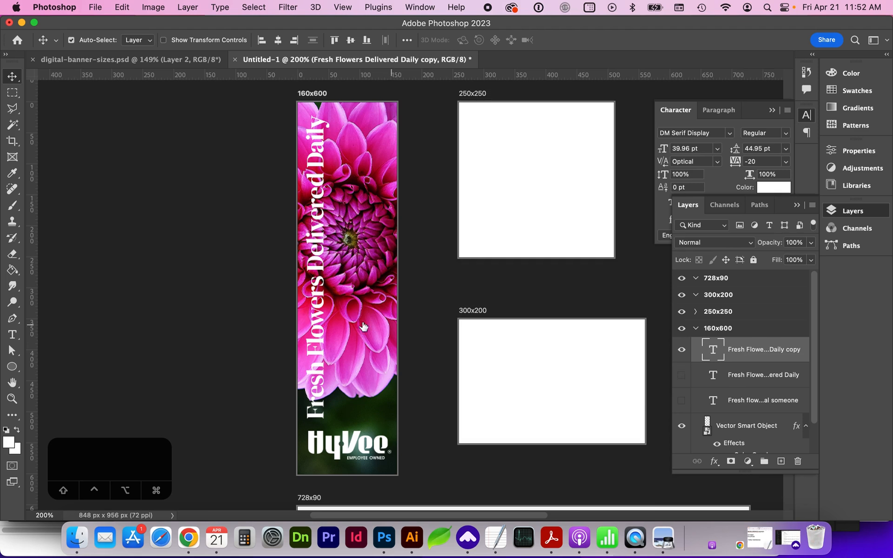
{"action": "double_click", "coordinate": [320, 323]}
{"action": "key", "text": "BackSpace"}
{"action": "left_click_drag", "start_coordinate": [318, 271], "coordinate": [422, 109]}
{"action": "key", "text": "super+c"}
- Enlarge the vertical "Fresh Flowers" text to span the banner from near the top to above the dark area
{"action": "left_click", "coordinate": [12, 76]}
{"action": "key", "text": "super+t"}
{"action": "left_click_drag", "start_coordinate": [334, 361], "coordinate": [334, 310]}
{"action": "key", "text": "Return"}
- Add a horizontal text box just above the logo and paste "Delivered Daily" into it
{"action": "key", "text": "t"}
{"action": "left_click_drag", "start_coordinate": [311, 385], "coordinate": [387, 423]}
{"action": "key", "text": "super+v"}
- Format the "Delivered Daily" tagline in Inter Bold at 16 pt
{"action": "key", "text": "super+a"}
{"action": "left_click", "coordinate": [169, 43]}
{"action": "type", "text": "inter"}
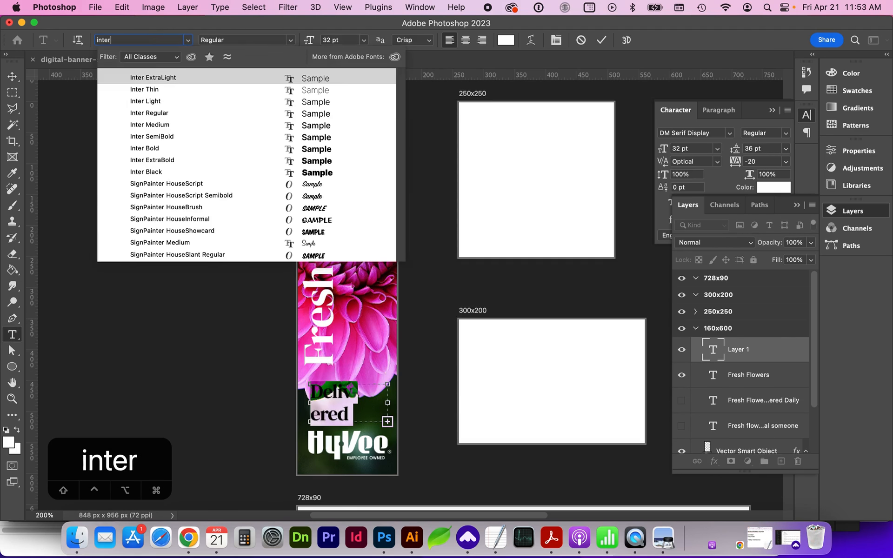
{"action": "left_click", "coordinate": [169, 148]}
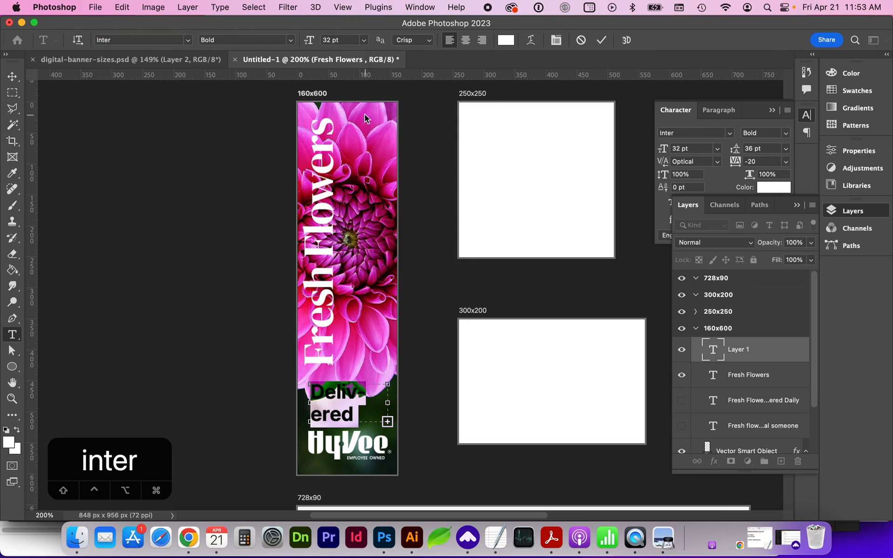
{"action": "left_click", "coordinate": [364, 40]}
{"action": "left_click", "coordinate": [341, 157]}
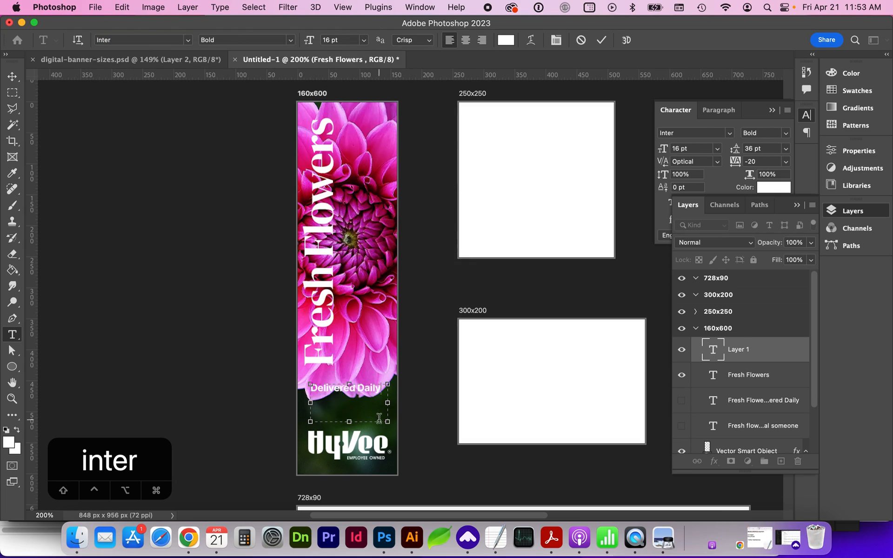
- Reword the tagline to "Delivered right to your door" and format it centered with 18 pt leading
{"action": "double_click", "coordinate": [368, 388]}
{"action": "type", "text": "right to your door"}
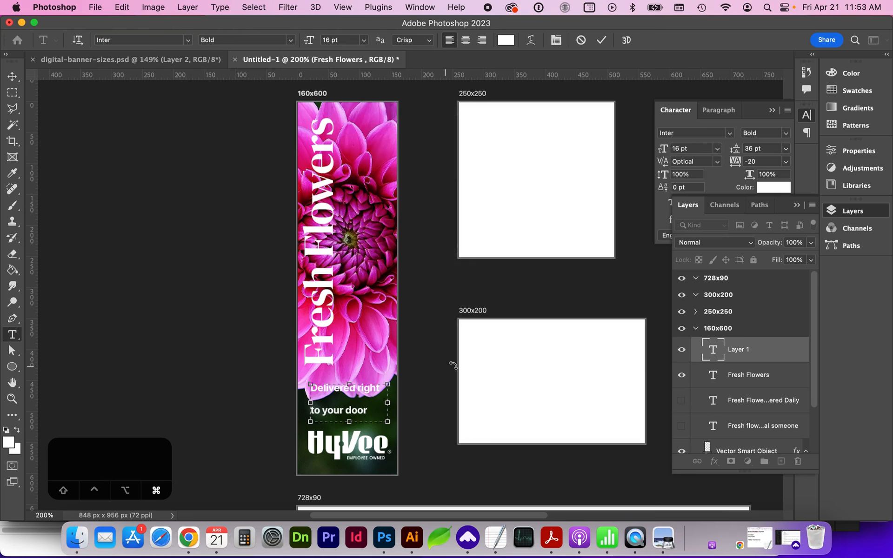
{"action": "key", "text": "super+a"}
{"action": "left_click", "coordinate": [785, 148]}
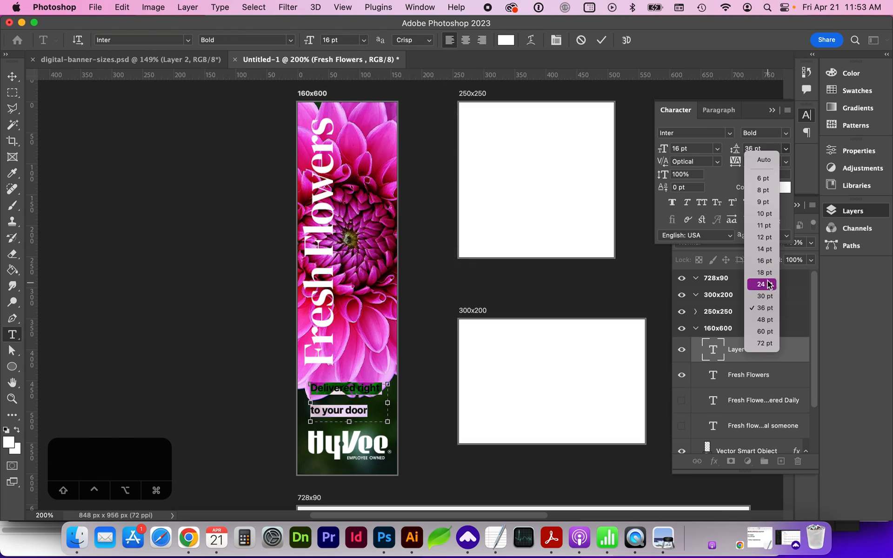
{"action": "left_click", "coordinate": [768, 278]}
{"action": "left_click", "coordinate": [12, 76]}
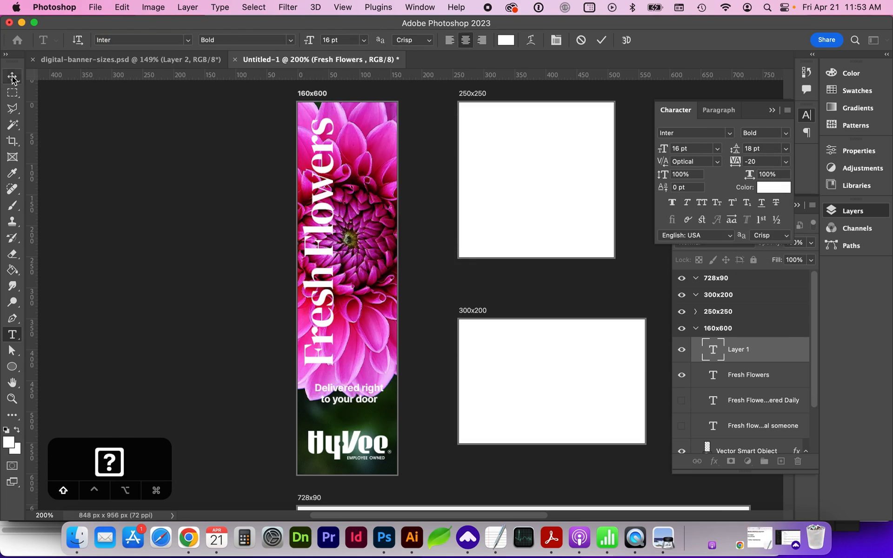
- Nudge the "Delivered right to your door" tagline into place between the vertical headline and the logo
{"action": "left_click", "coordinate": [748, 375]}
{"action": "left_click", "coordinate": [744, 353]}
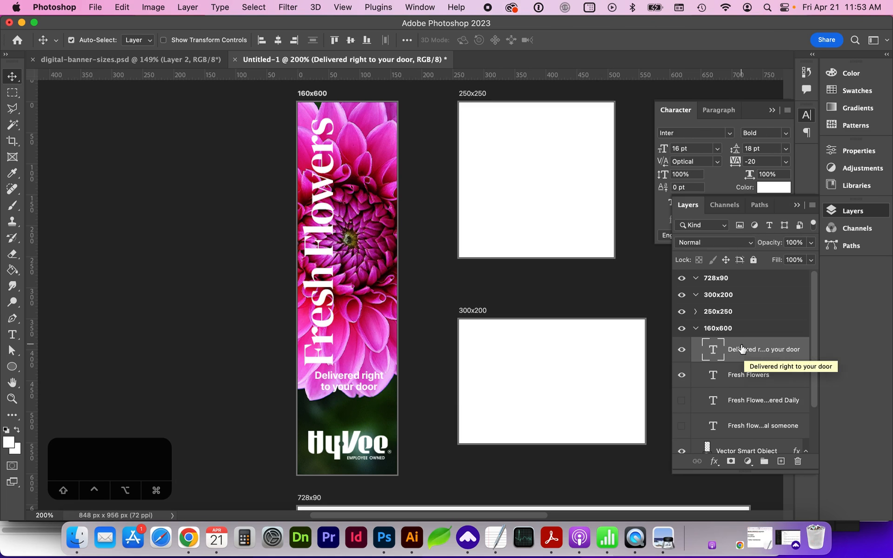
{"action": "key", "text": "Down"}
{"action": "key", "text": "Down"}
{"action": "key", "text": "shift+Down"}
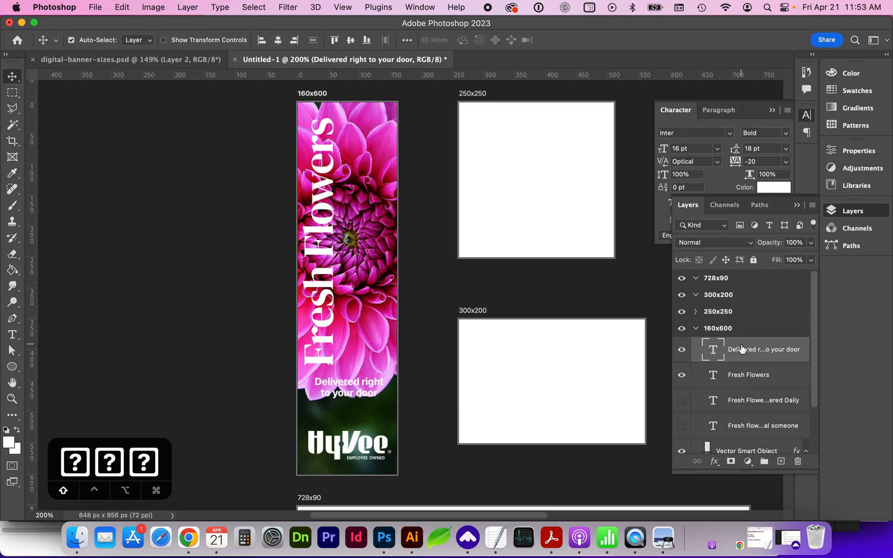
{"action": "key", "text": "Left"}
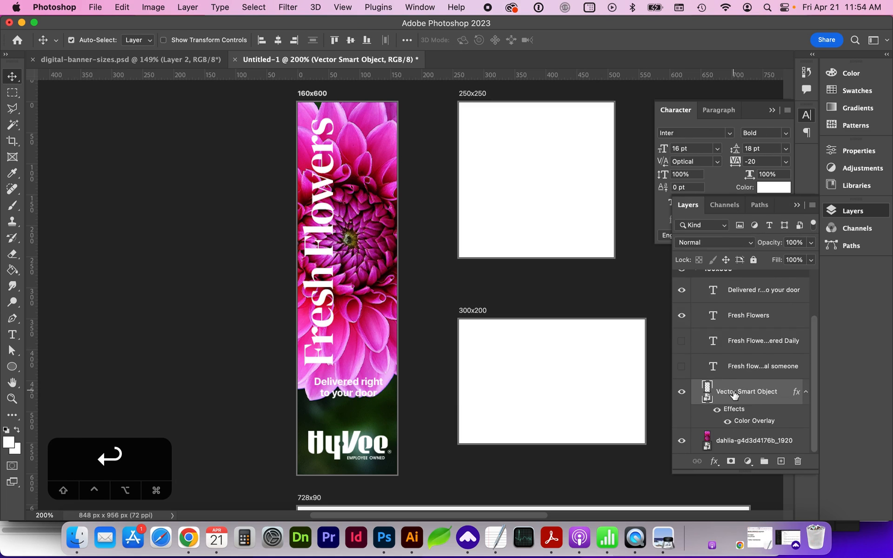
- Rename the vector smart object layer as "HyVee Logo"
{"action": "double_click", "coordinate": [734, 392]}
{"action": "type", "text": "HyV"}
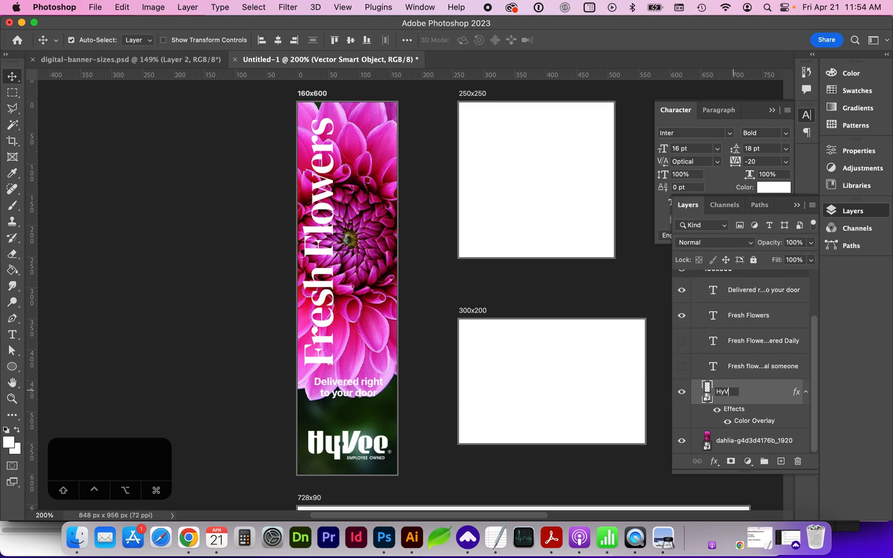
{"action": "type", "text": "ee Logo"}
- Scale the logo down to about 58.5% around its center and nudge the tagline slightly down
{"action": "left_click_drag", "start_coordinate": [392, 431], "coordinate": [390, 433]}
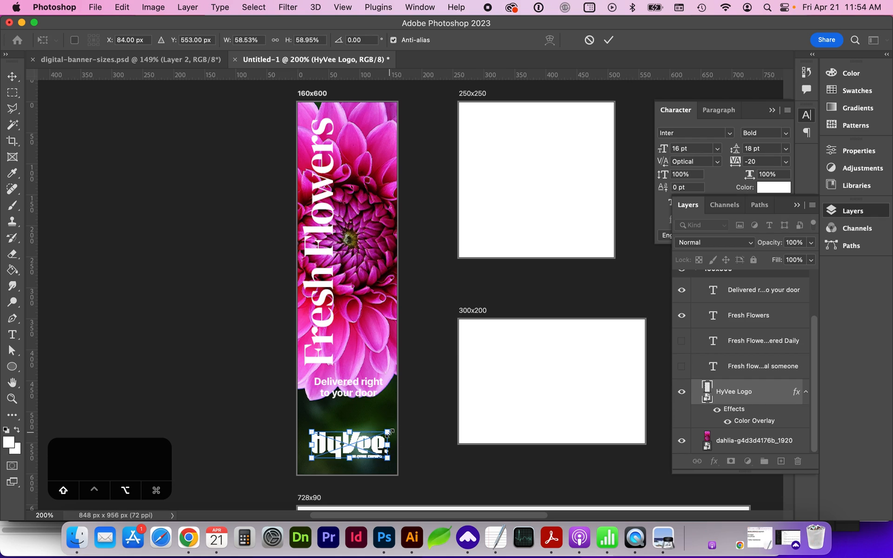
{"action": "key", "text": "Return"}
{"action": "key", "text": "Down"}
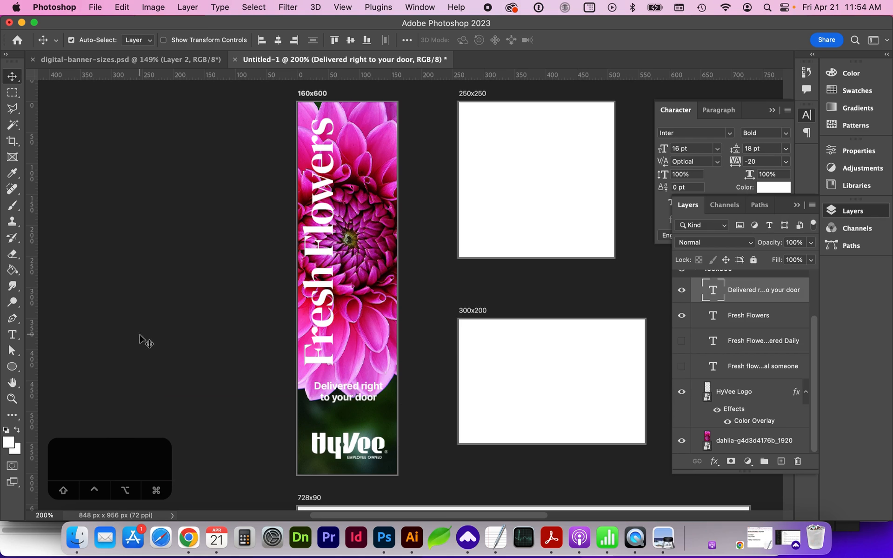
- Draw a rectangle about 165 x 96 px across the lower end of the 160x600 artboard, covering the logo
{"action": "left_click", "coordinate": [12, 367]}
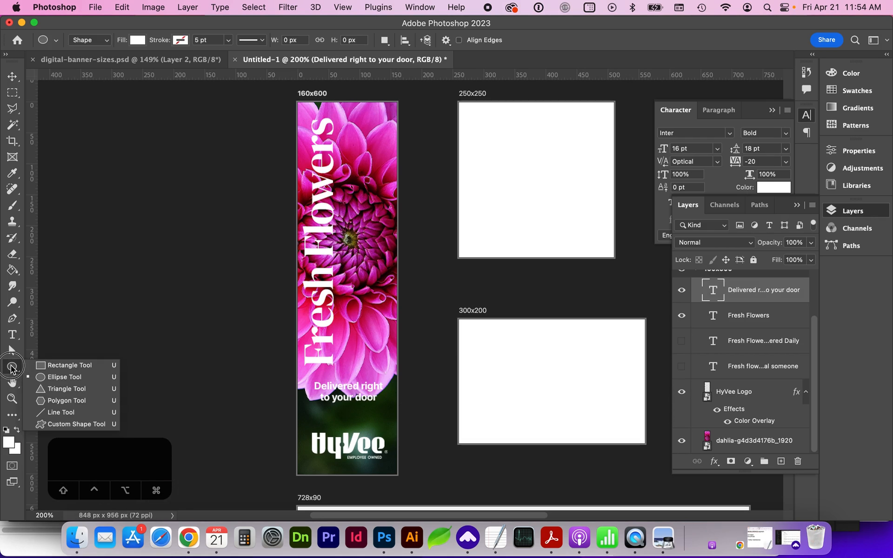
{"action": "left_click", "coordinate": [69, 366]}
{"action": "left_click_drag", "start_coordinate": [296, 417], "coordinate": [398, 476]}
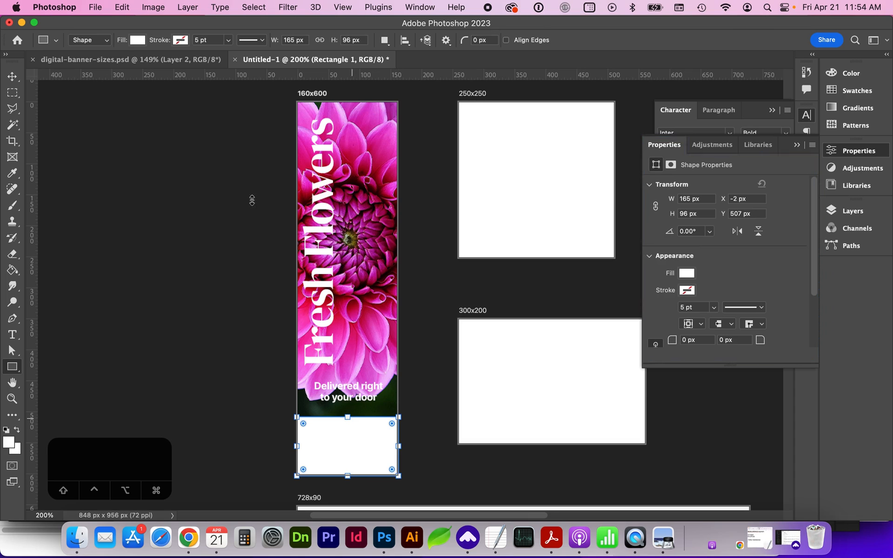
{"action": "left_click", "coordinate": [870, 151]}
{"action": "left_click", "coordinate": [843, 152]}
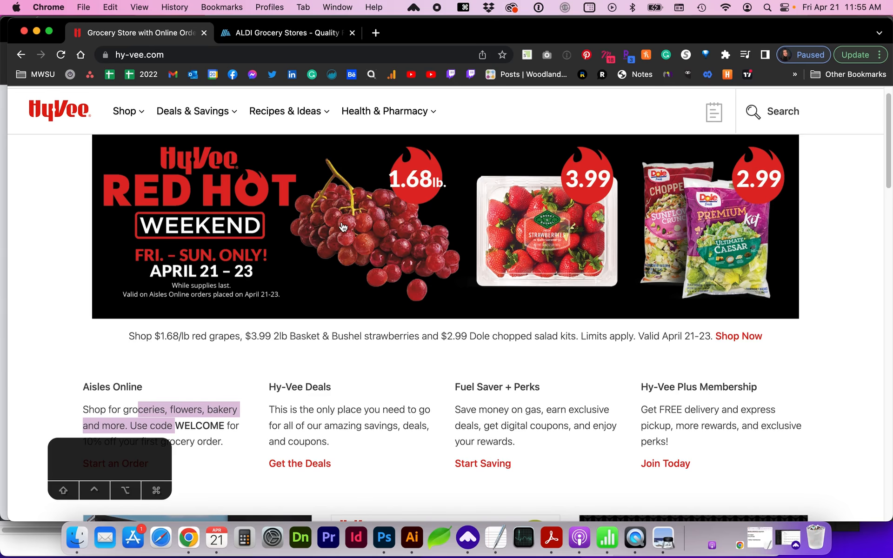
- Switch to Chrome and copy the Red Hot Weekend banner image from the HyVee homepage
{"action": "scroll", "coordinate": [343, 228], "scroll_direction": "down", "scroll_amount": 4}
{"action": "scroll", "coordinate": [343, 227], "scroll_direction": "up", "scroll_amount": 4}
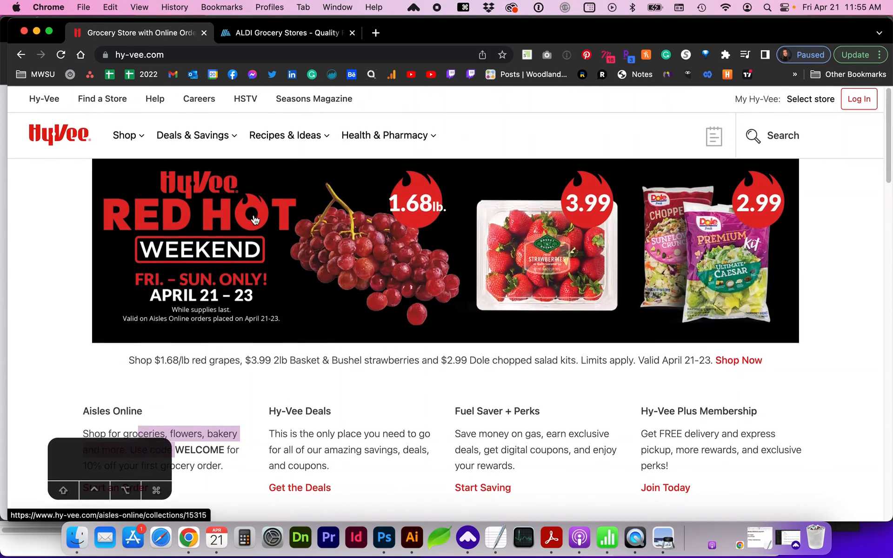
{"action": "scroll", "coordinate": [451, 174], "scroll_direction": "down", "scroll_amount": 1}
{"action": "right_click", "coordinate": [451, 175]}
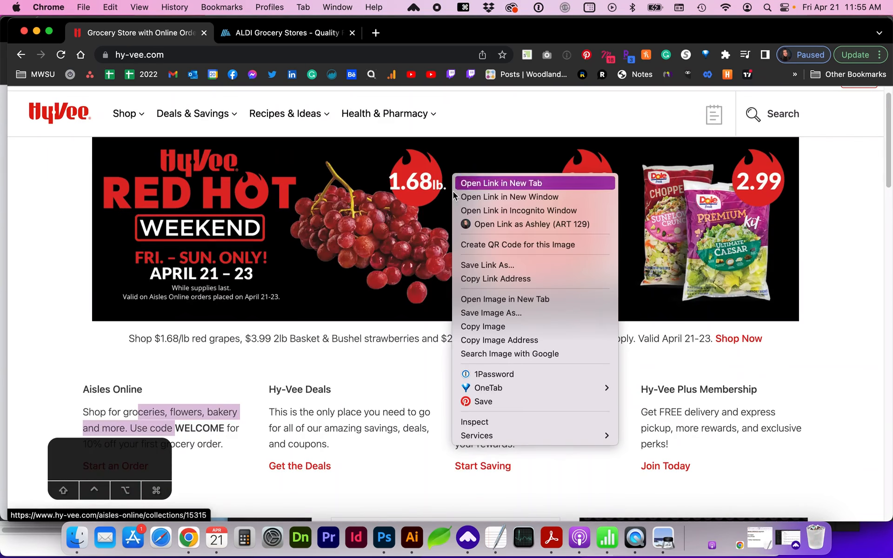
{"action": "left_click", "coordinate": [478, 328]}
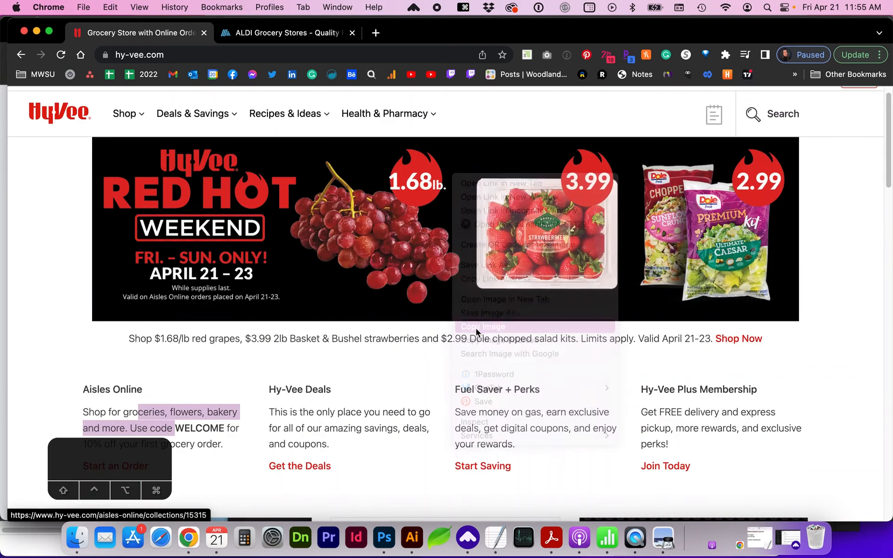
- Switch back to Photoshop and paste the copied banner image above the rectangle layer in the 160x600 artboard
{"action": "left_click", "coordinate": [382, 539]}
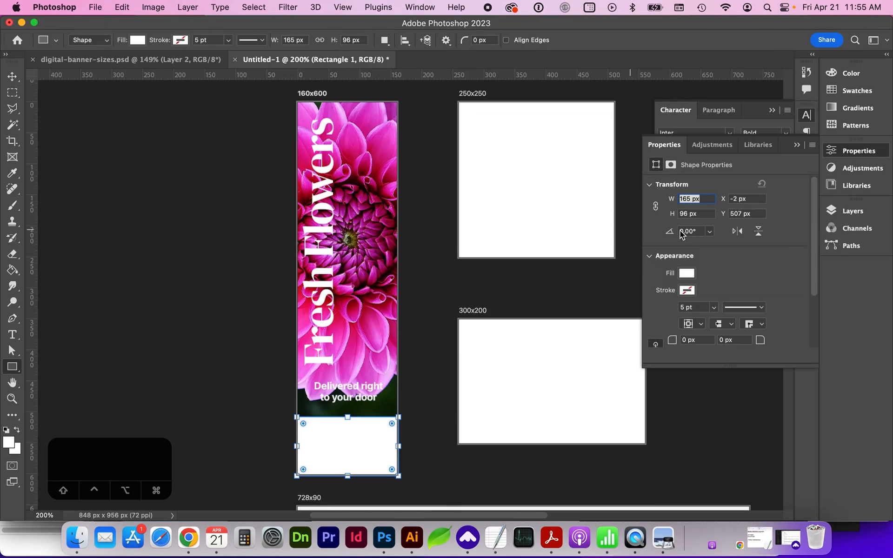
{"action": "left_click", "coordinate": [852, 211]}
{"action": "scroll", "coordinate": [722, 304], "scroll_direction": "up", "scroll_amount": 2}
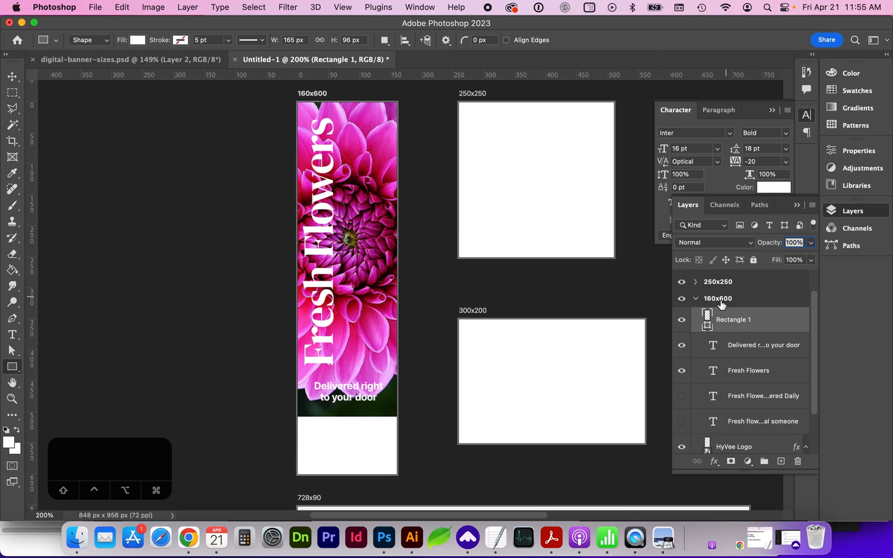
{"action": "left_click", "coordinate": [721, 302]}
{"action": "left_click", "coordinate": [723, 321]}
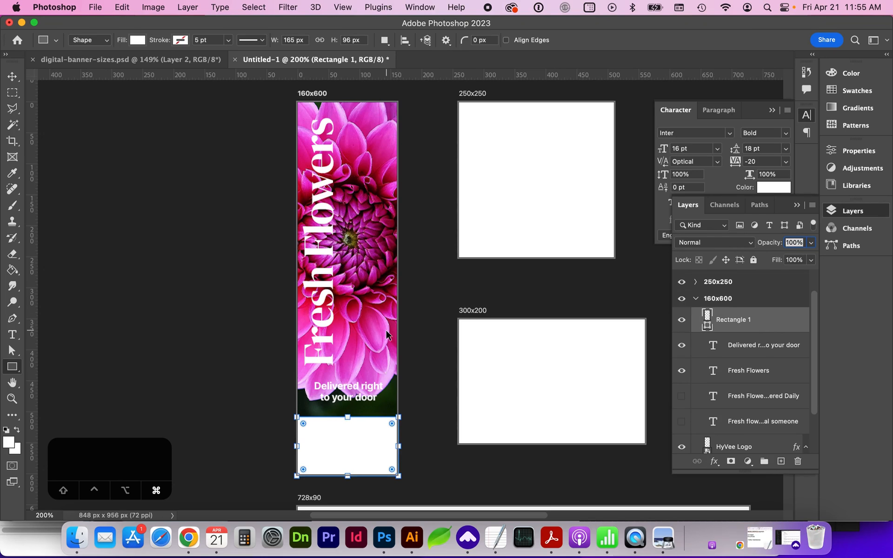
{"action": "key", "text": "super+v"}
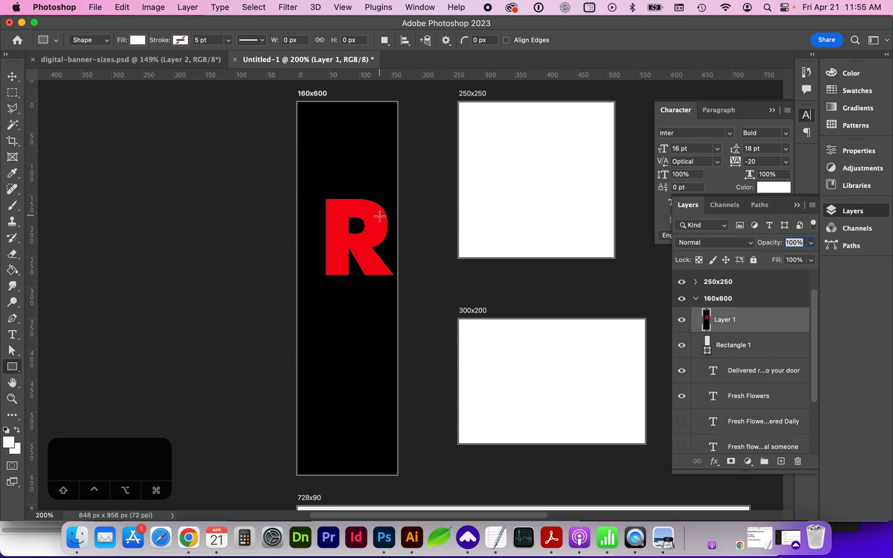
- Shift the pasted banner image, sample the red of its lettering as the foreground color, and hide its layer
{"action": "left_click", "coordinate": [12, 76]}
{"action": "left_click_drag", "start_coordinate": [370, 233], "coordinate": [347, 222]}
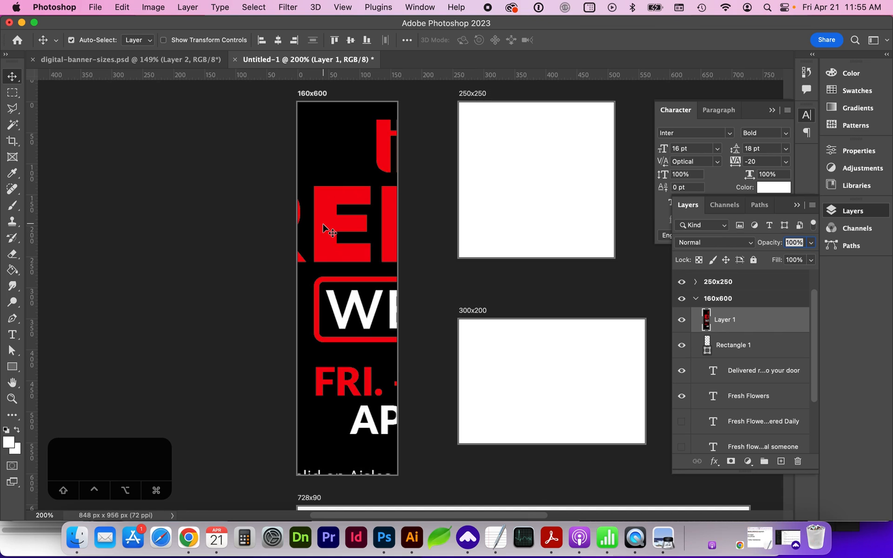
{"action": "key", "text": "i"}
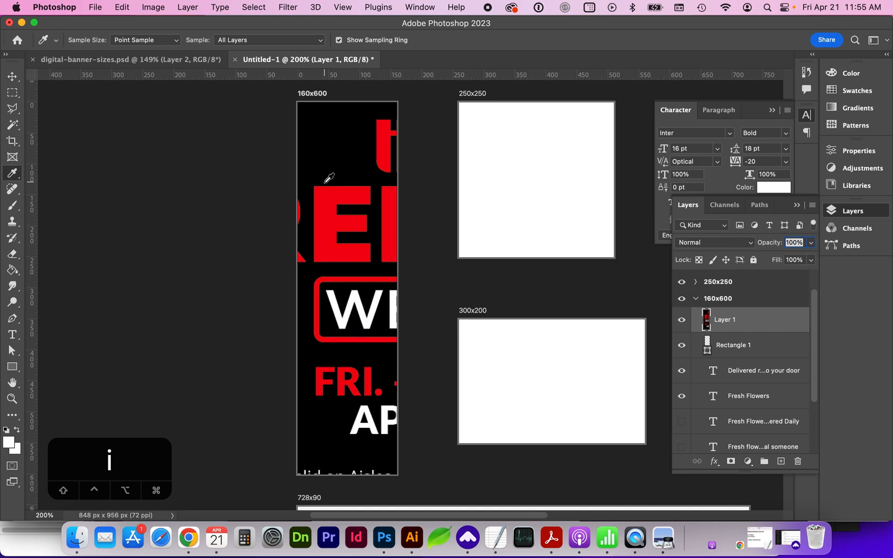
{"action": "left_click", "coordinate": [337, 194]}
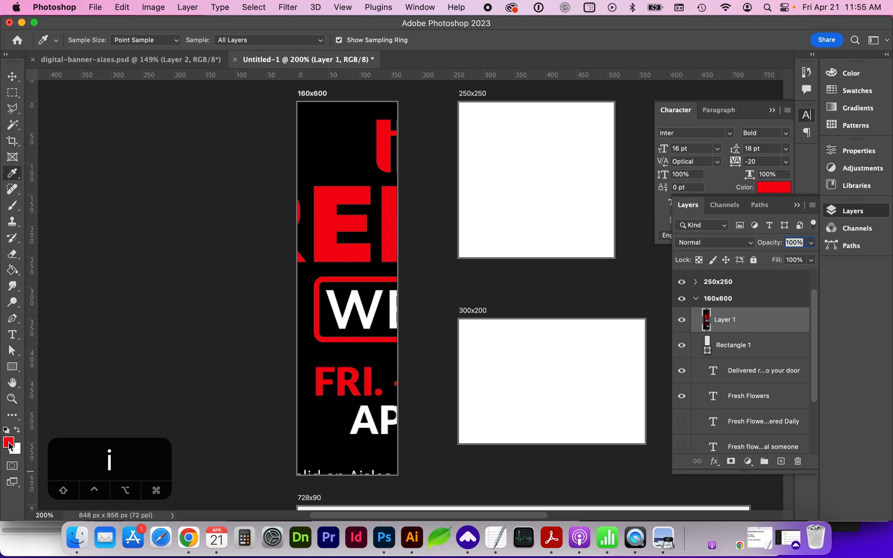
{"action": "left_click", "coordinate": [681, 320]}
- Fill the rectangle with black and extend its upper edge until it is 158 px high
{"action": "left_click", "coordinate": [12, 76]}
{"action": "left_click", "coordinate": [733, 345]}
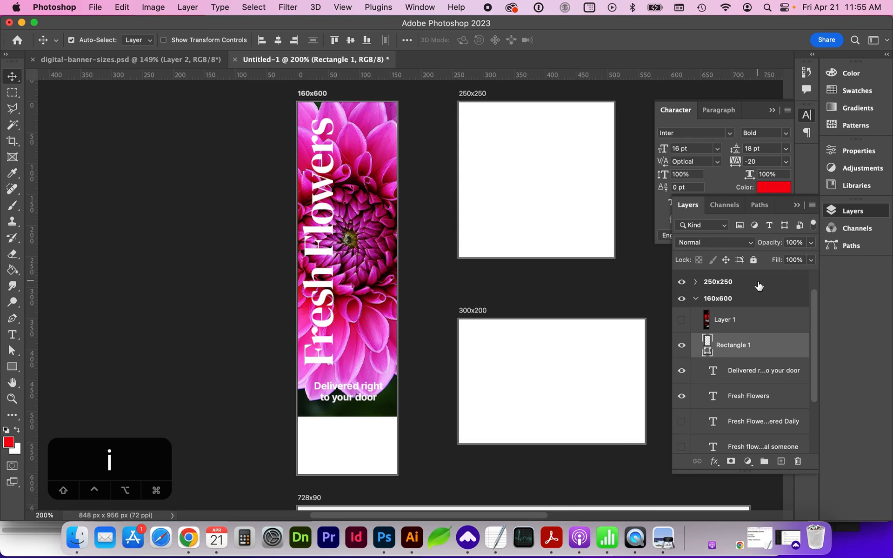
{"action": "left_click", "coordinate": [11, 367]}
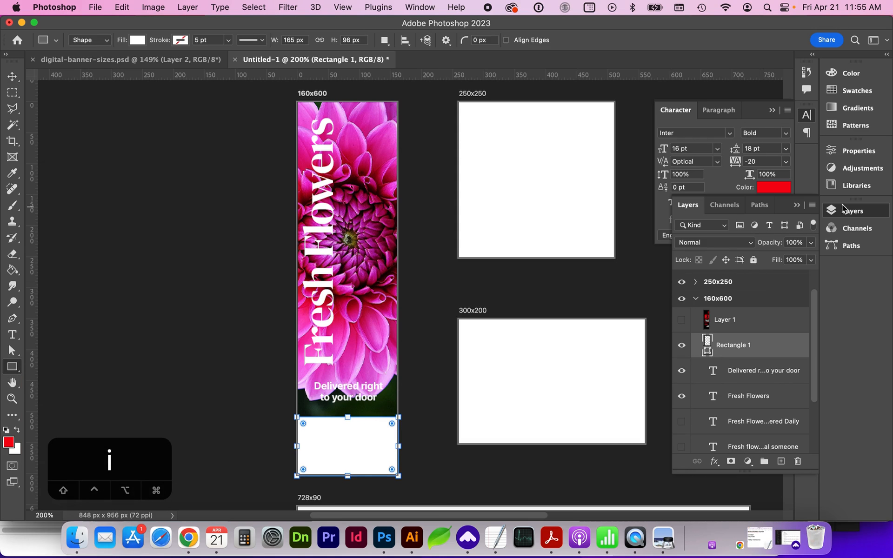
{"action": "left_click", "coordinate": [846, 151]}
{"action": "left_click", "coordinate": [685, 274]}
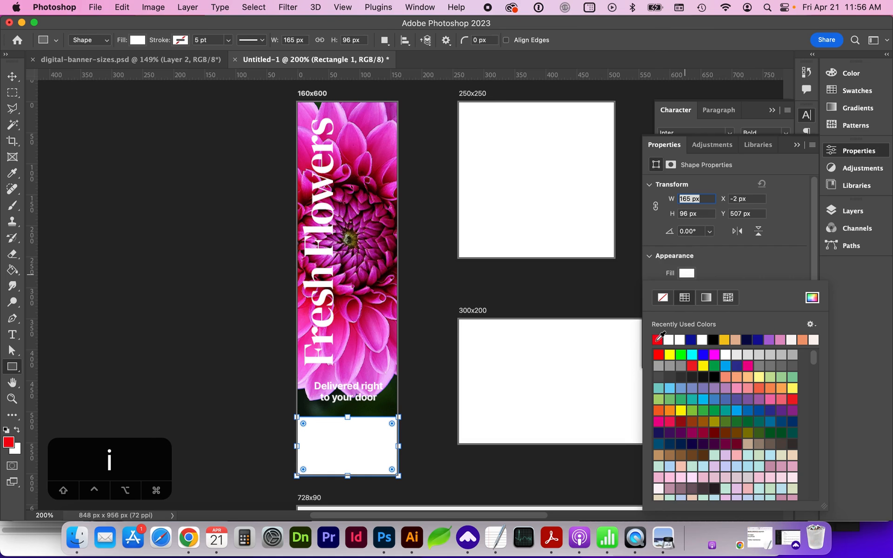
{"action": "left_click", "coordinate": [657, 340]}
{"action": "left_click", "coordinate": [713, 339]}
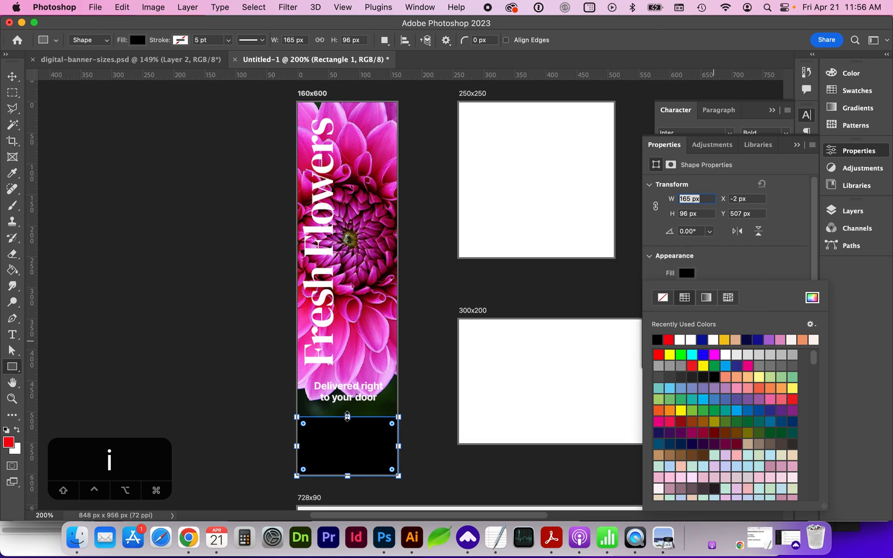
{"action": "left_click_drag", "start_coordinate": [347, 415], "coordinate": [347, 378]}
- Move the black rectangle's layer beneath the HyVee Logo layer and turn off the logo's Color Overlay effect
{"action": "left_click", "coordinate": [852, 210]}
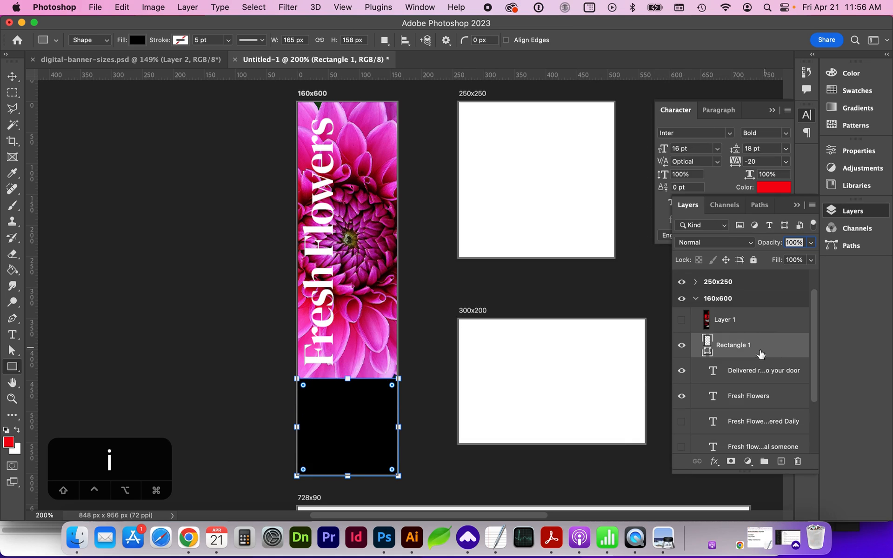
{"action": "scroll", "coordinate": [776, 352], "scroll_direction": "down", "scroll_amount": 2}
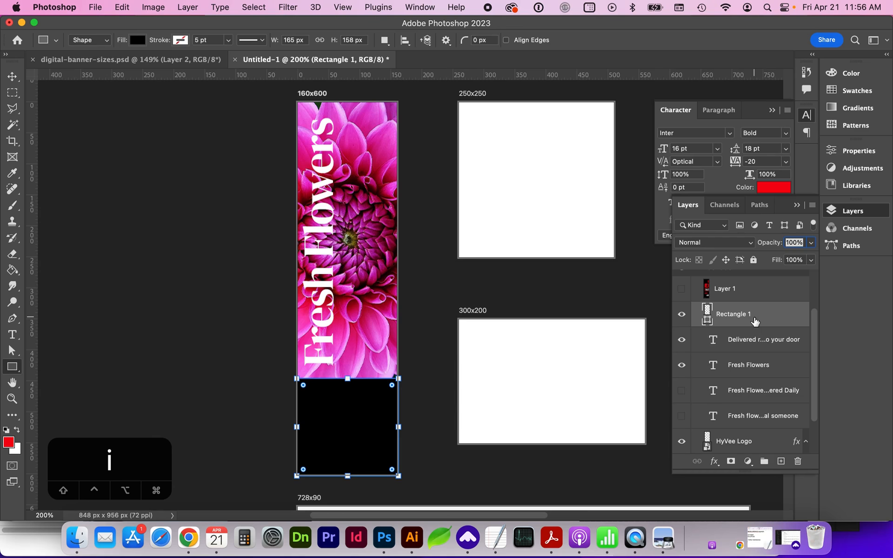
{"action": "left_click_drag", "start_coordinate": [754, 321], "coordinate": [747, 416]}
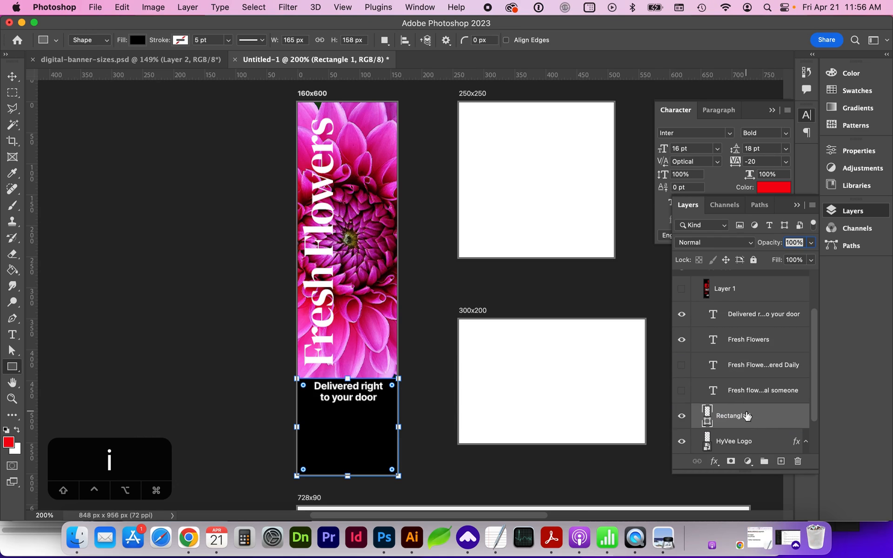
{"action": "left_click_drag", "start_coordinate": [747, 367], "coordinate": [742, 427]}
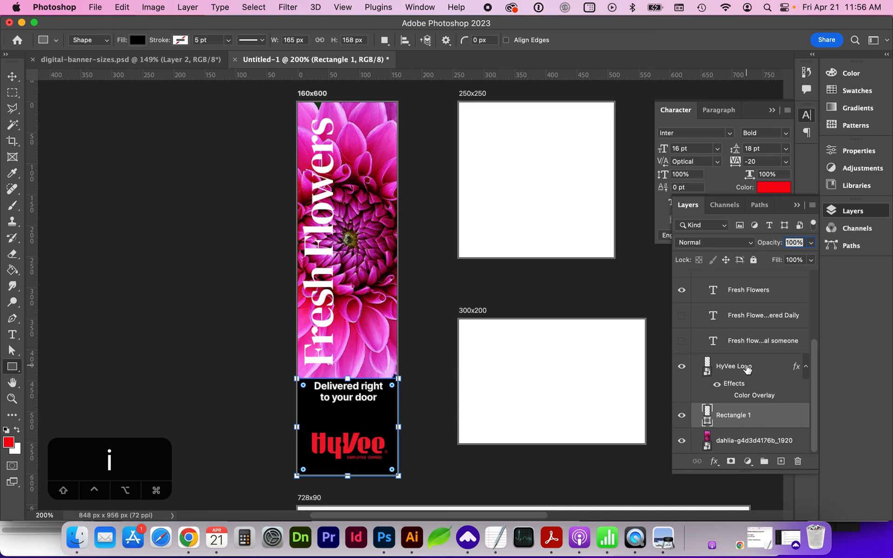
- Select the "Delivered right to your door" tagline and shift it down within the black block
{"action": "key", "text": "v"}
{"action": "scroll", "coordinate": [744, 325], "scroll_direction": "up", "scroll_amount": 1}
{"action": "left_click", "coordinate": [722, 285]}
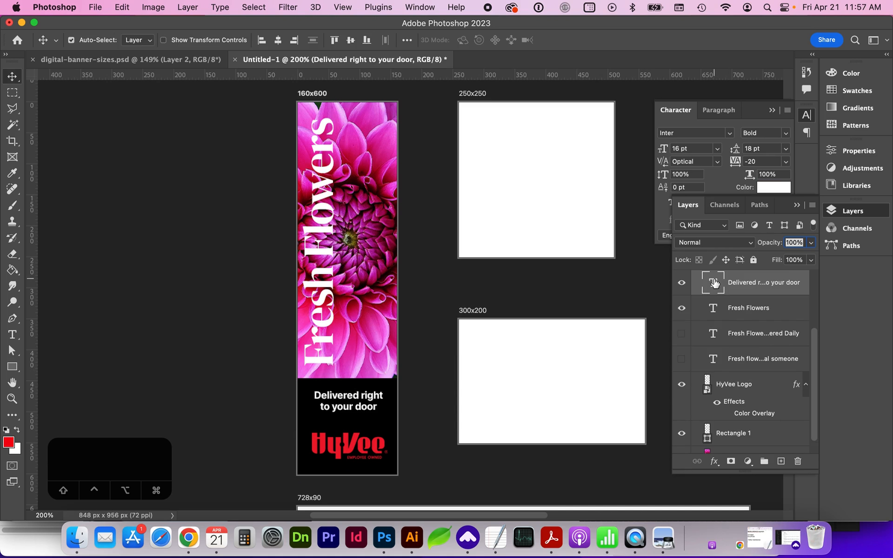
- Try to recolor the tagline with the red #ed1b2e sampled from the logo
{"action": "left_click", "coordinate": [765, 191]}
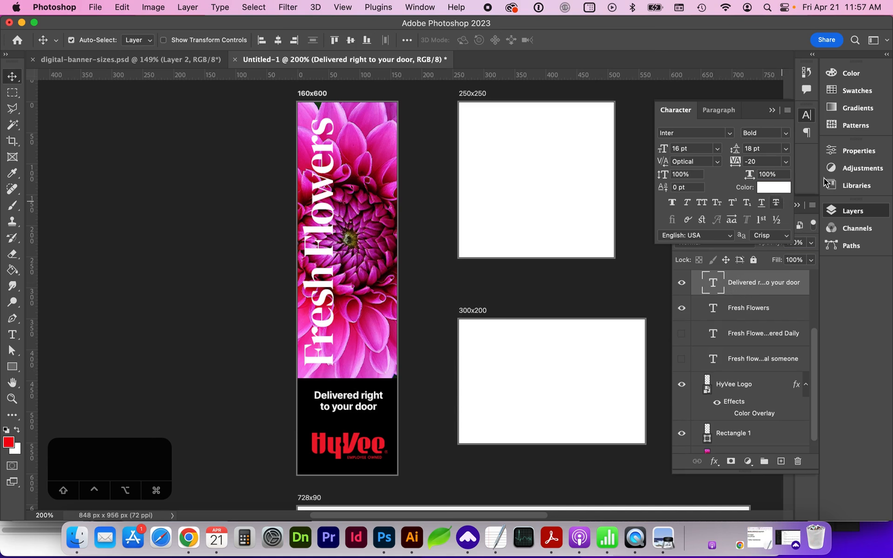
{"action": "left_click", "coordinate": [844, 153]}
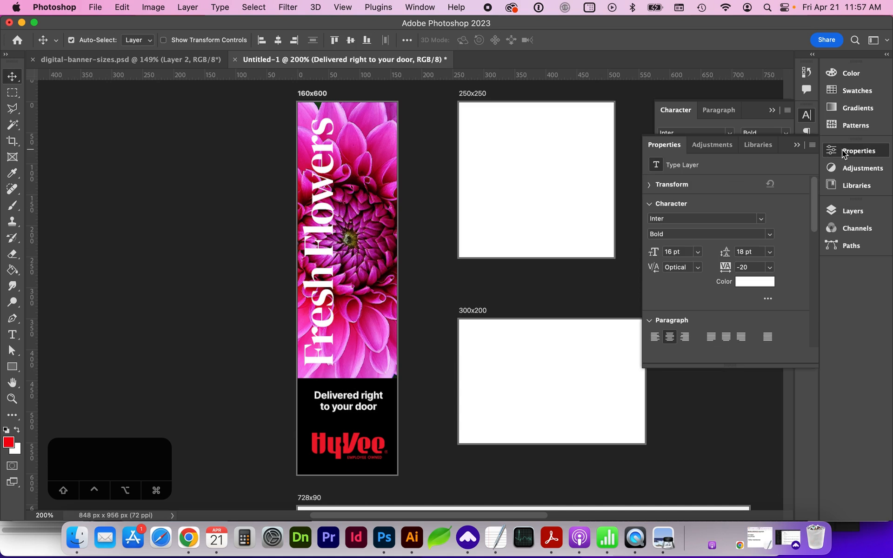
{"action": "left_click", "coordinate": [749, 284]}
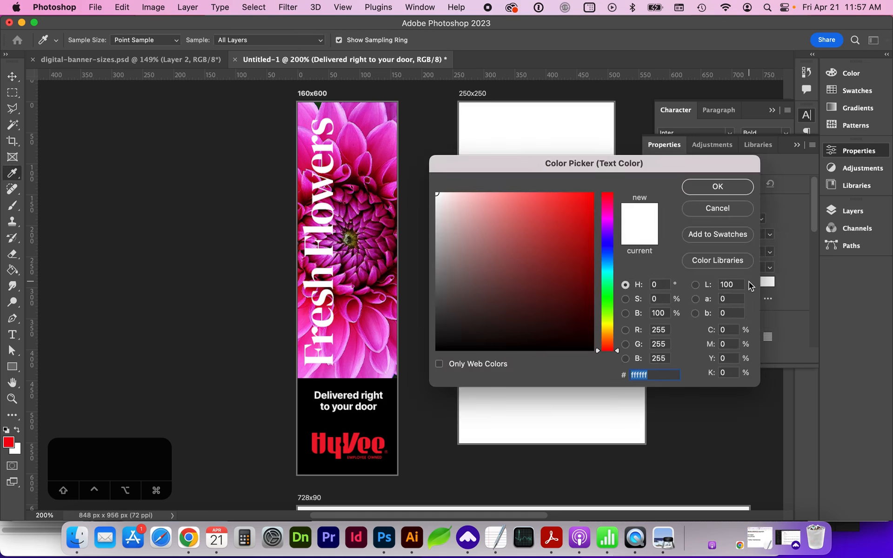
{"action": "left_click", "coordinate": [355, 440]}
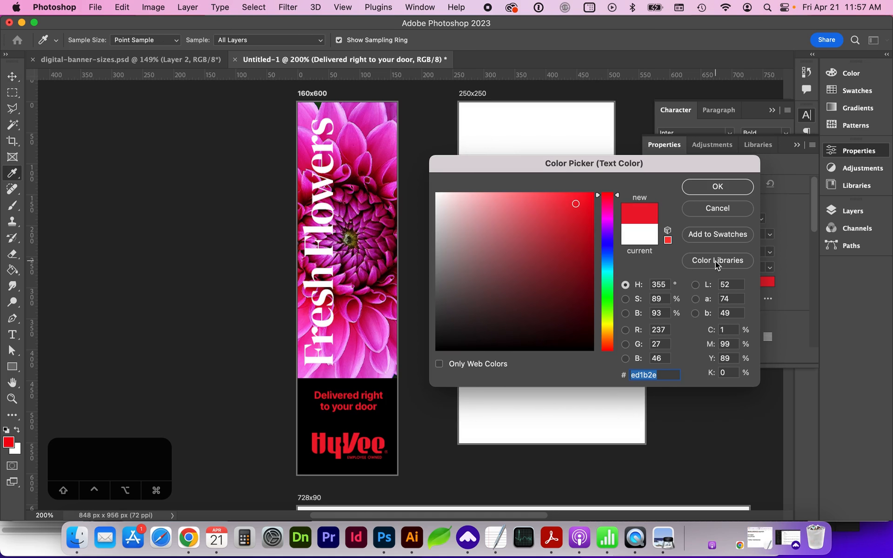
{"action": "left_click", "coordinate": [842, 92]}
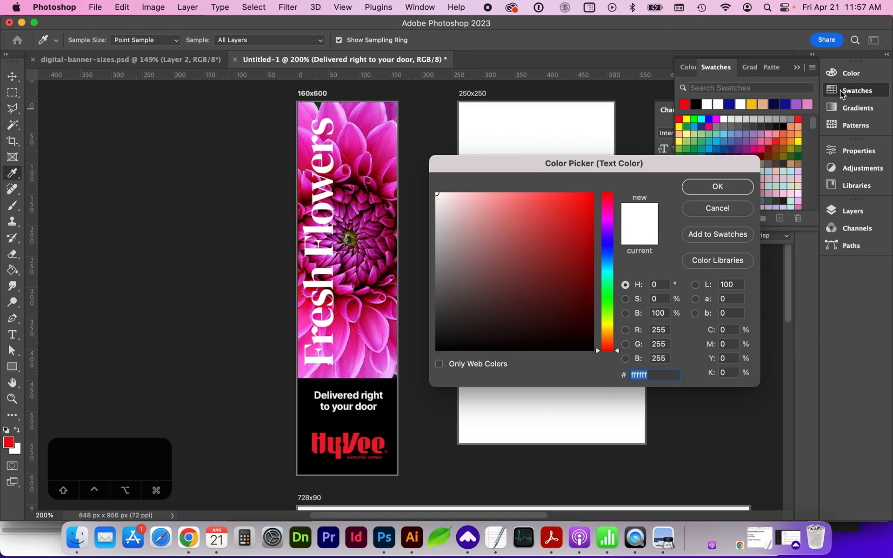
{"action": "left_click", "coordinate": [683, 104]}
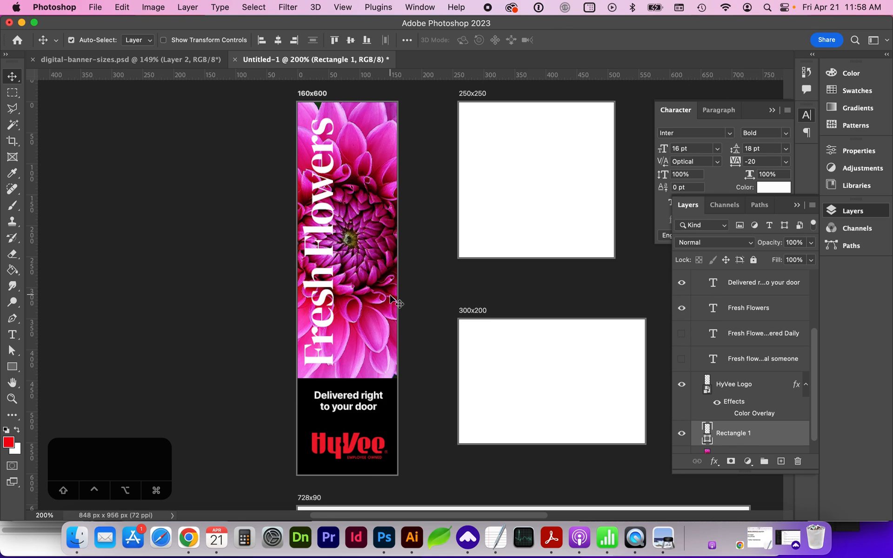
- Stretch the black rectangle's upper edge up to the start of the vertical headline and move the tagline up
{"action": "key", "text": "super+t"}
{"action": "left_click_drag", "start_coordinate": [345, 372], "coordinate": [345, 353]}
{"action": "key", "text": "Return"}
{"action": "left_click_drag", "start_coordinate": [346, 400], "coordinate": [346, 388]}
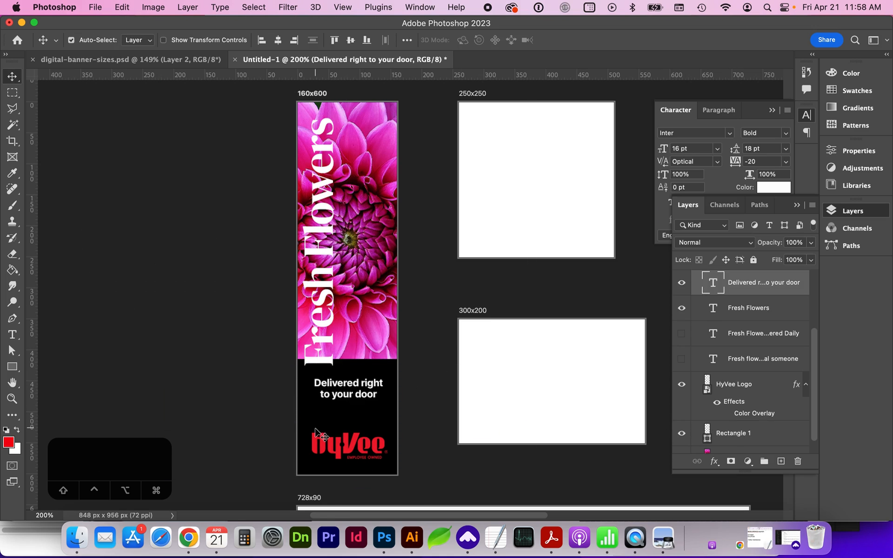
- Draw a red rectangle about 133 by 43 px between the tagline and the HyVee logo on the 160x600 artboard
{"action": "left_click", "coordinate": [13, 367]}
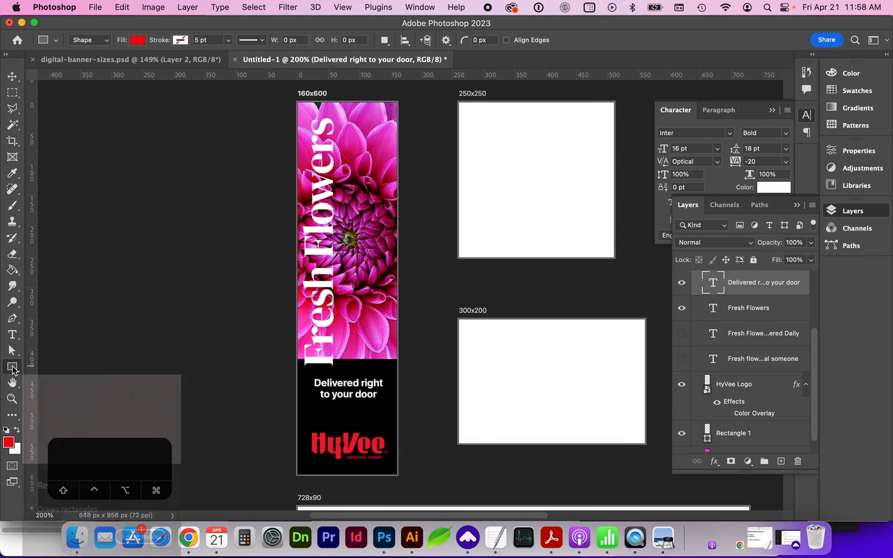
{"action": "right_click", "coordinate": [12, 367]}
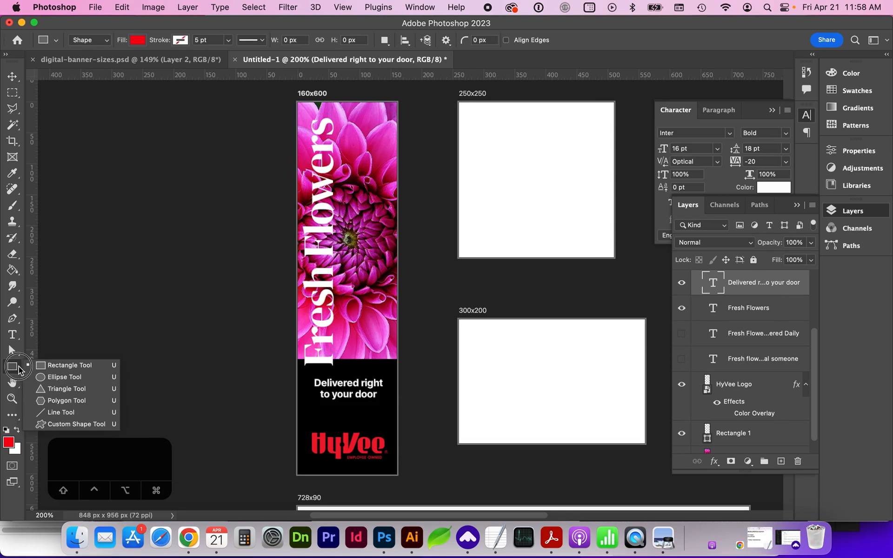
{"action": "left_click", "coordinate": [60, 365]}
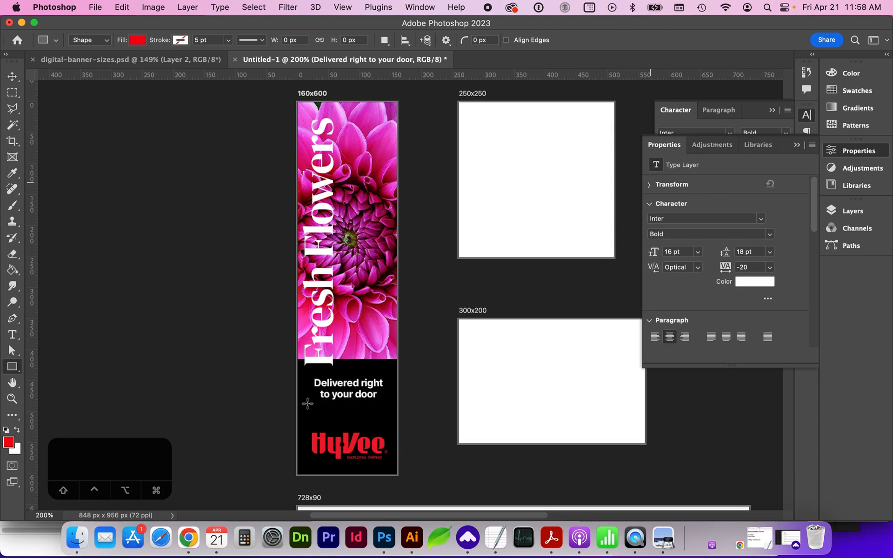
{"action": "left_click_drag", "start_coordinate": [307, 403], "coordinate": [390, 431]}
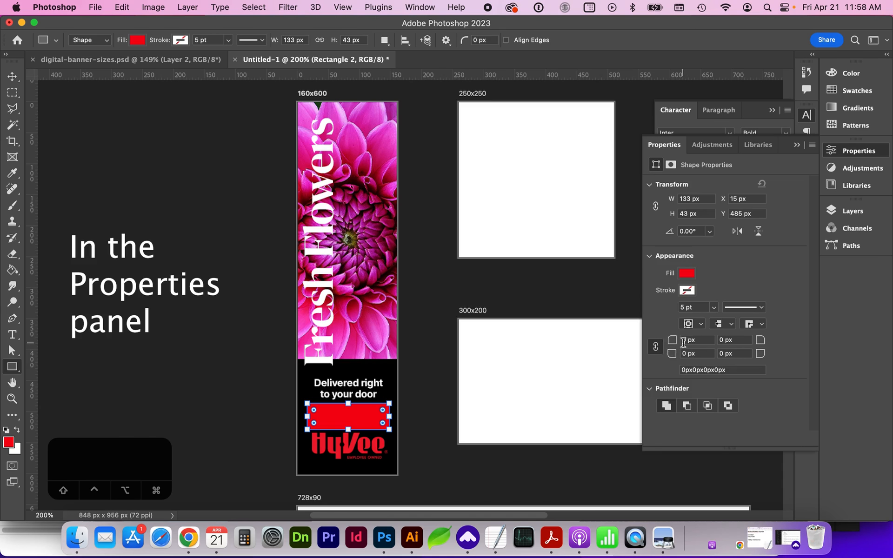
- Set the red rectangle's corner radius to 2 px on all four corners
{"action": "type", "text": "3"}
{"action": "key", "text": "Return"}
{"action": "key", "text": "Down"}
{"action": "key", "text": "Return"}
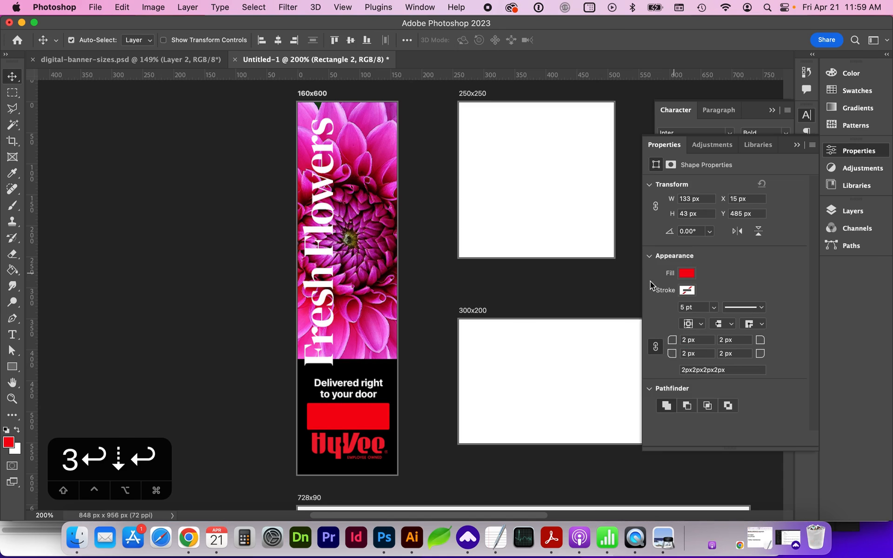
- Add a layer mask to the HyVee Logo layer
{"action": "left_click", "coordinate": [369, 457]}
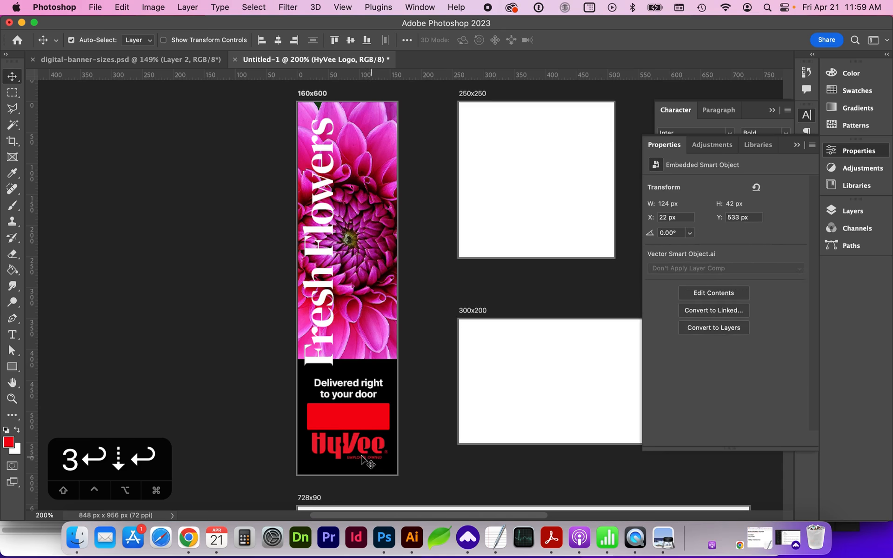
{"action": "key", "text": "F7"}
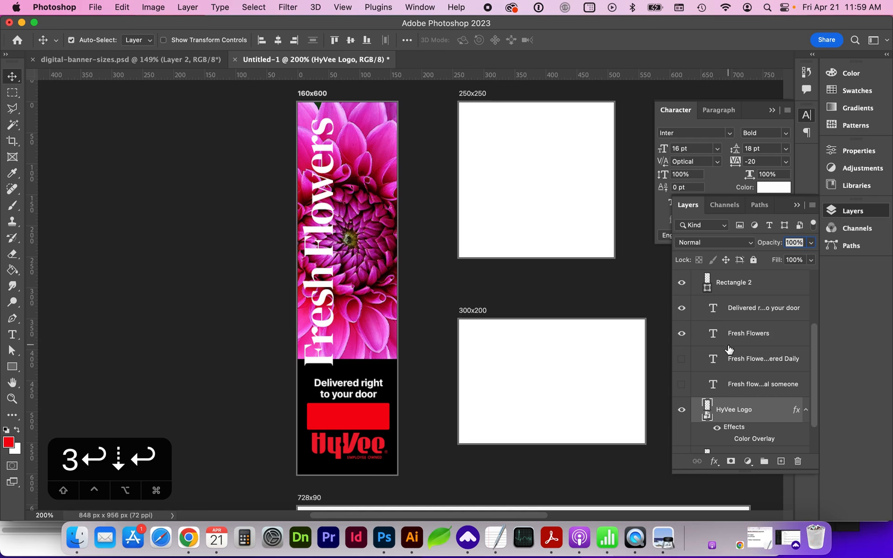
{"action": "scroll", "coordinate": [728, 421], "scroll_direction": "down", "scroll_amount": 1}
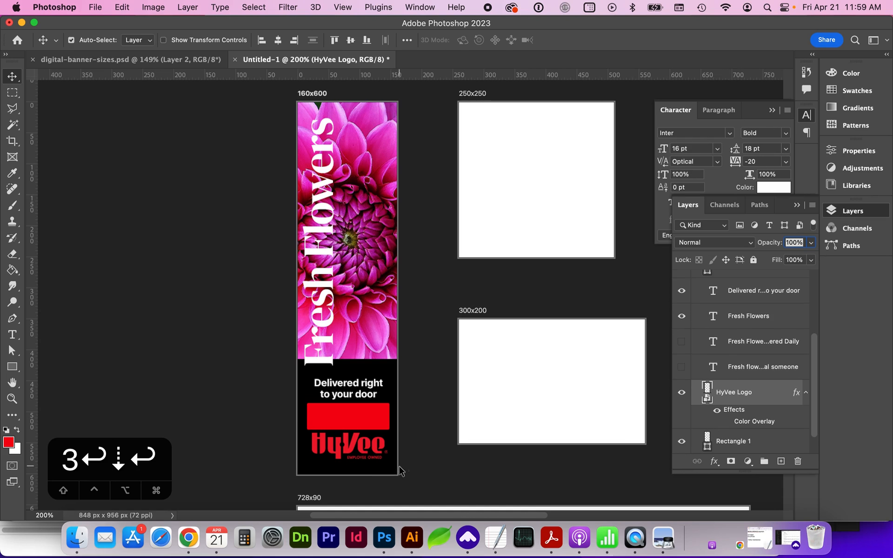
{"action": "left_click", "coordinate": [731, 461]}
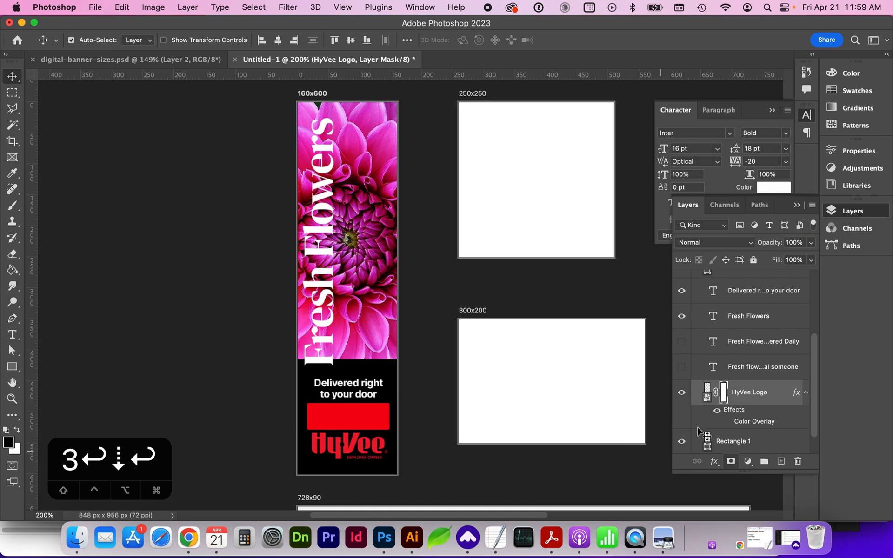
- Mask out the "EMPLOYEE OWNED" line beneath the HyVee logo using a rectangular selection on its layer mask
{"action": "key", "text": "z"}
{"action": "left_click_drag", "start_coordinate": [392, 470], "coordinate": [447, 485]}
{"action": "scroll", "coordinate": [339, 418], "scroll_direction": "down", "scroll_amount": 5}
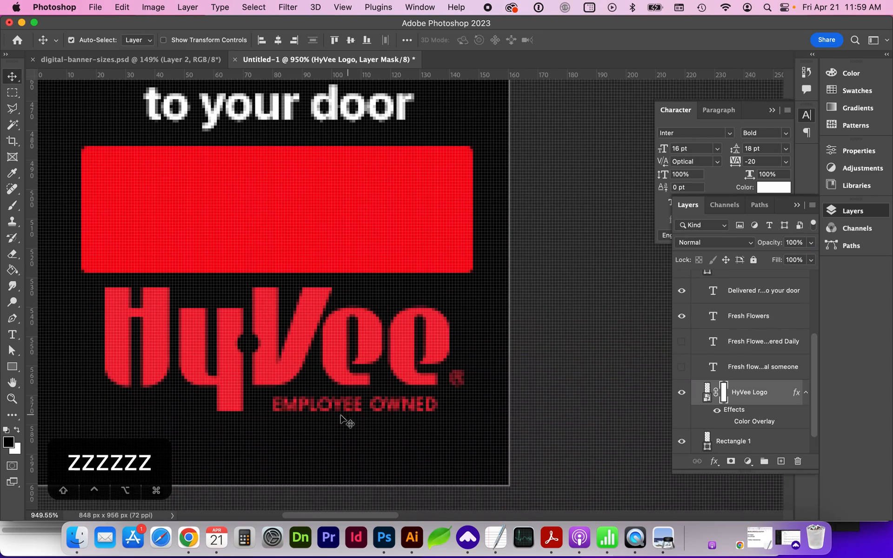
{"action": "key", "text": "super+equal"}
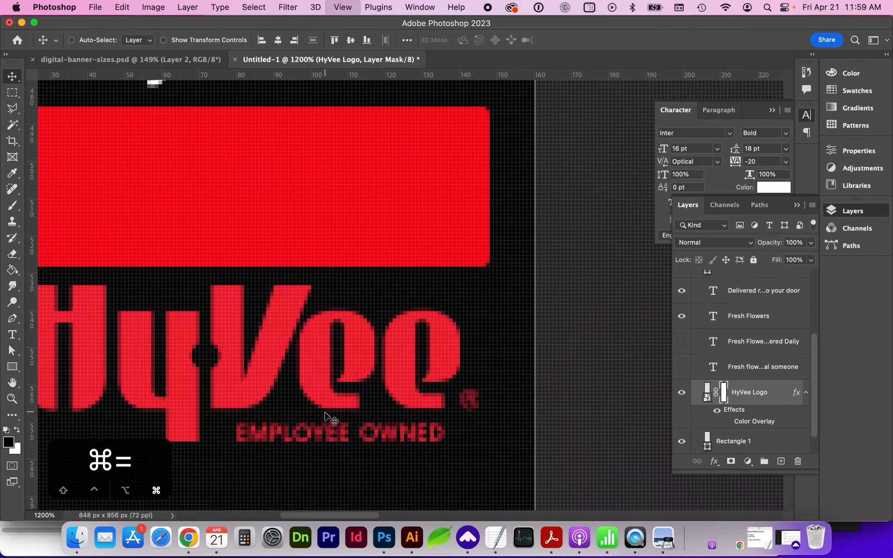
{"action": "left_click", "coordinate": [13, 93]}
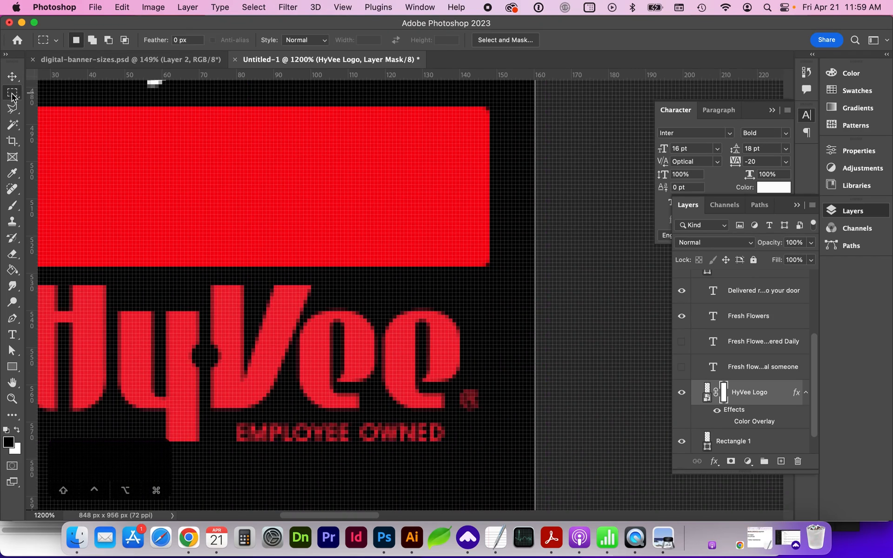
{"action": "left_click_drag", "start_coordinate": [226, 415], "coordinate": [464, 460]}
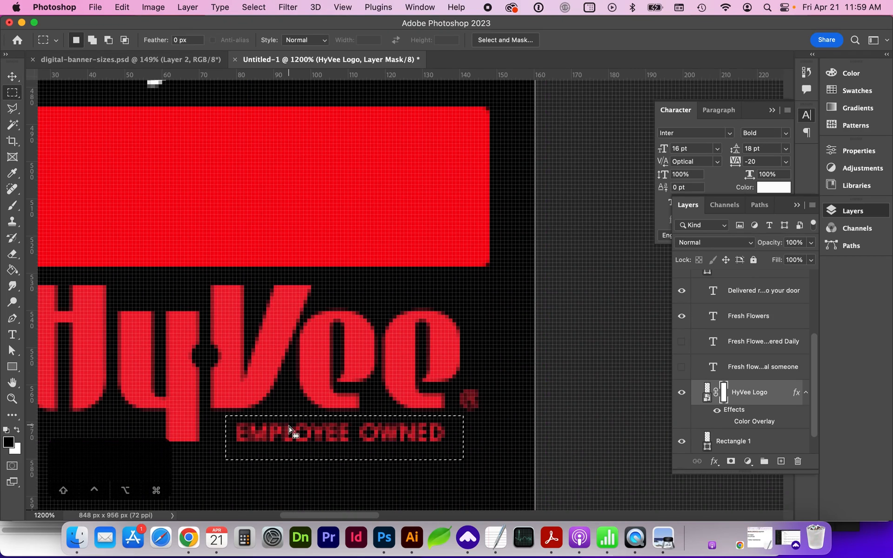
{"action": "left_click", "coordinate": [16, 430]}
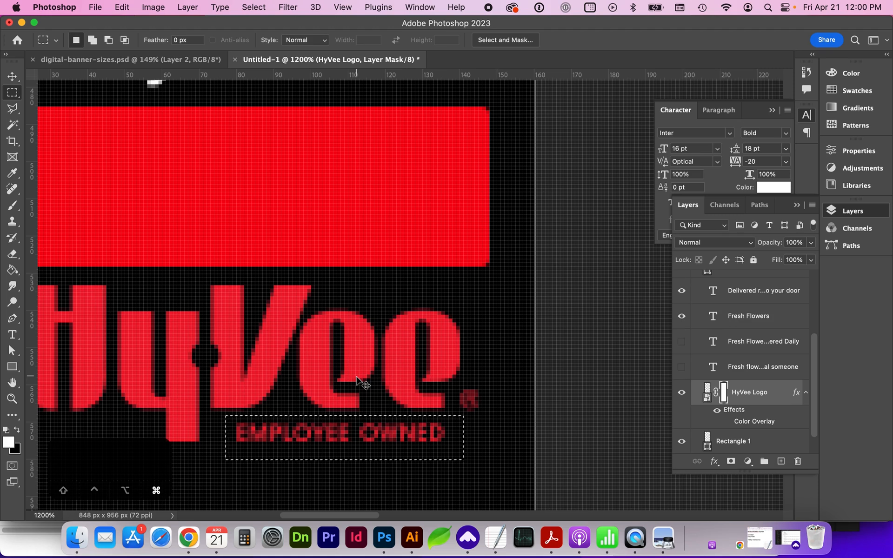
{"action": "key", "text": "super+x"}
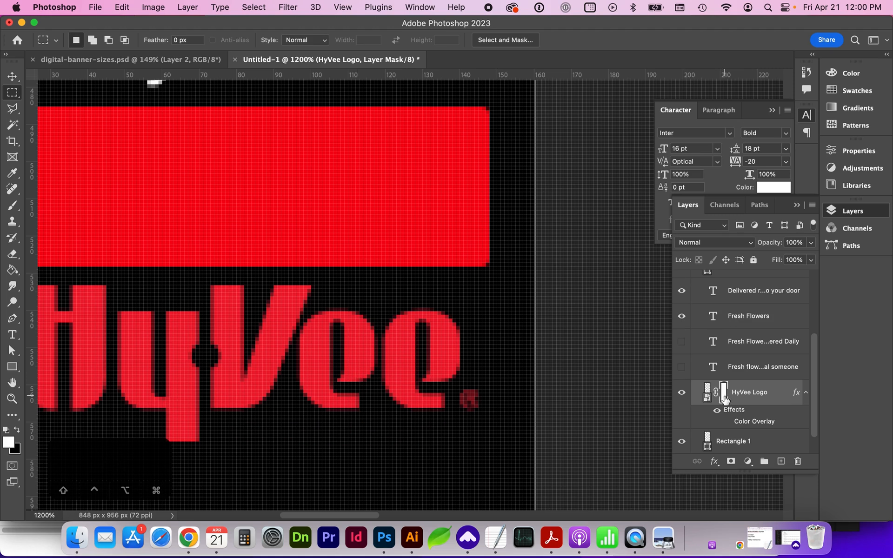
- Duplicate the "Delivered right to your door" text layer and change the copy's text to "SHOP NOW"
{"action": "key", "text": "super+0"}
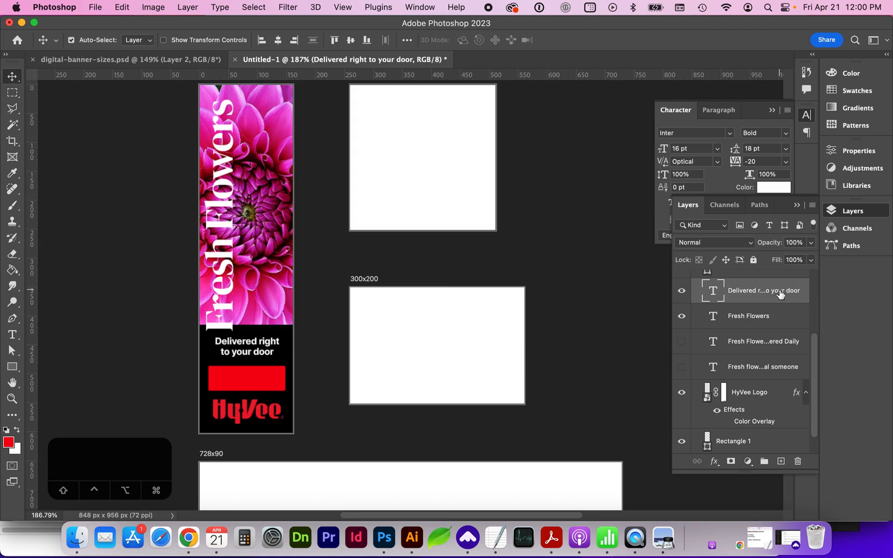
{"action": "left_click_drag", "start_coordinate": [780, 294], "coordinate": [780, 461]}
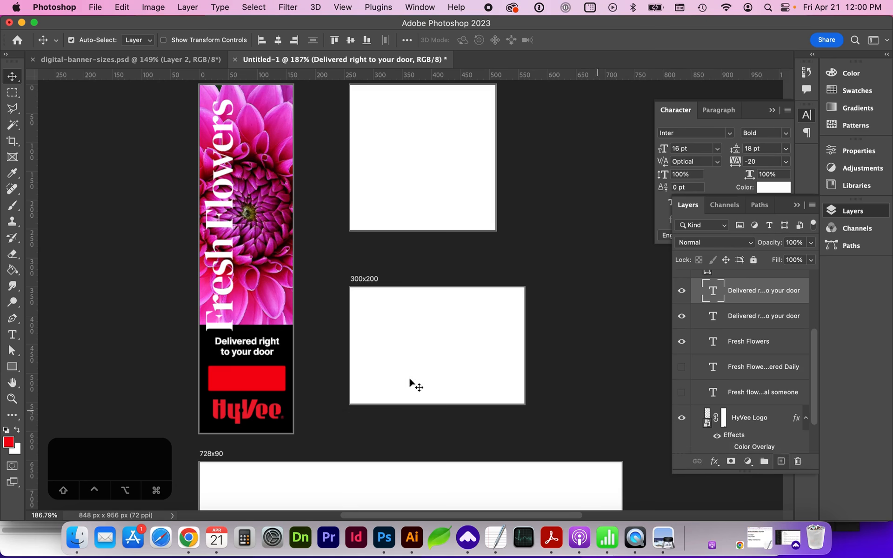
{"action": "double_click", "coordinate": [707, 297]}
{"action": "type", "text": "Shop"}
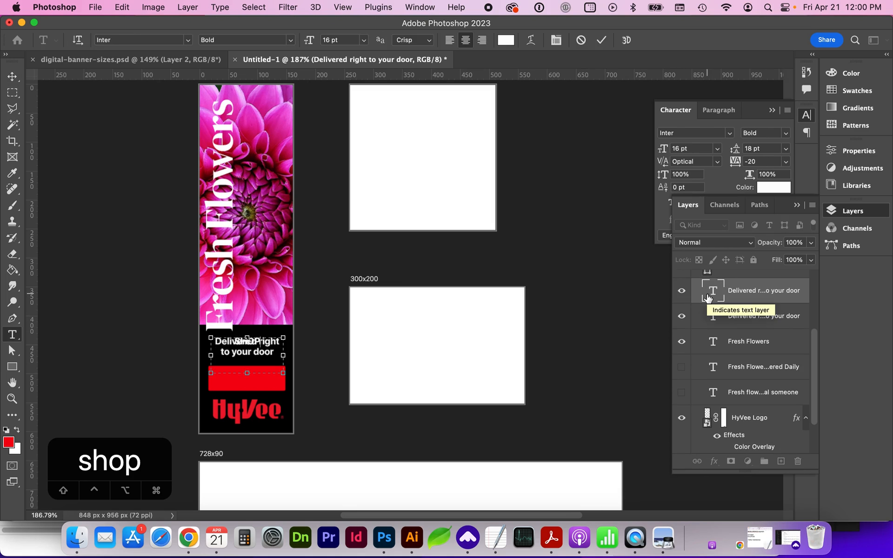
{"action": "type", "text": "NOW"}
{"action": "left_click", "coordinate": [744, 296]}
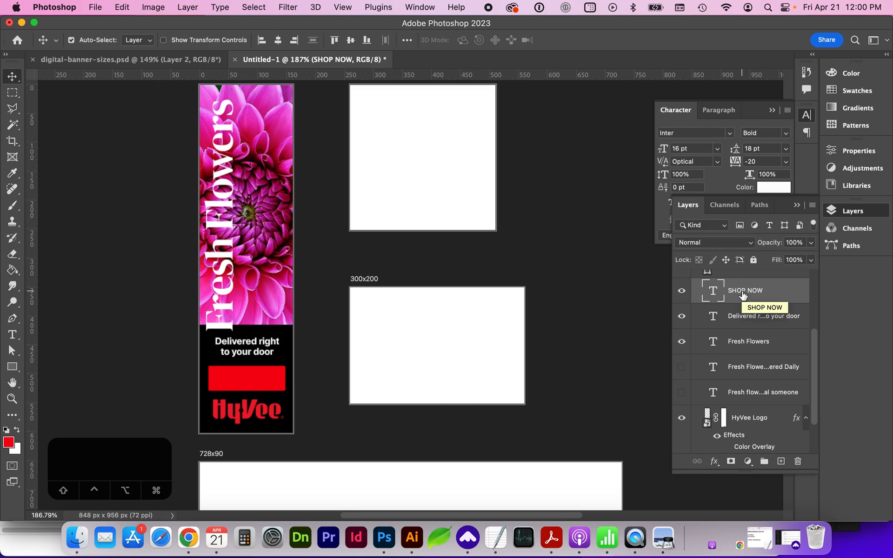
- Move the SHOP NOW layer above the red Rectangle 2 layer and nudge the text down to the button's vertical middle
{"action": "scroll", "coordinate": [743, 296], "scroll_direction": "up", "scroll_amount": 5}
{"action": "left_click_drag", "start_coordinate": [746, 385], "coordinate": [752, 361]}
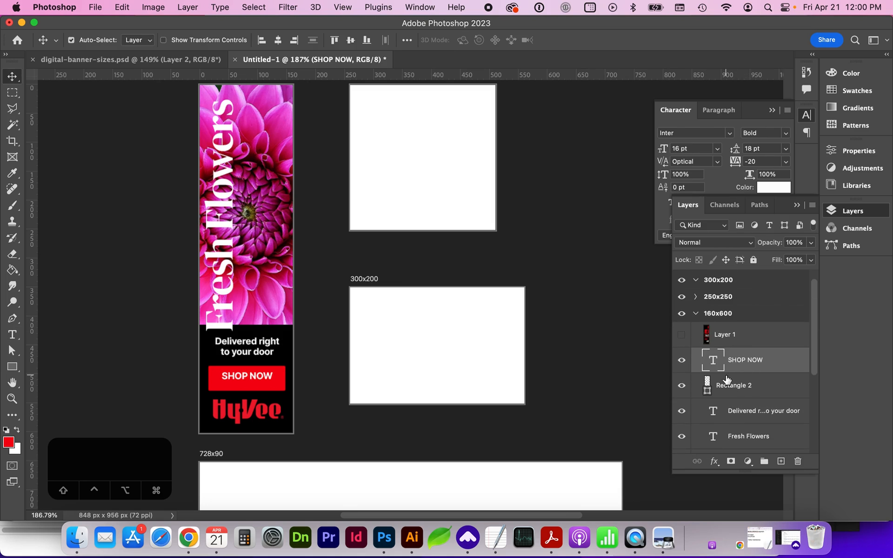
{"action": "key", "text": "Down"}
{"action": "key", "text": "Down"}
{"action": "key", "text": "Down"}
{"action": "key", "text": "Down"}
{"action": "key", "text": "Down"}
{"action": "key", "text": "Down"}
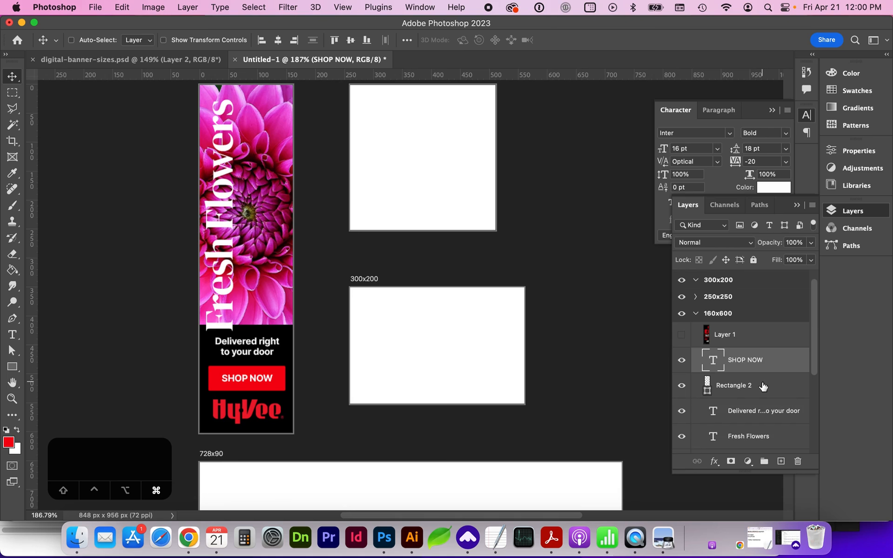
- Select the SHOP NOW text and the red button rectangle together and align their horizontal centers
{"action": "left_click", "coordinate": [763, 386]}
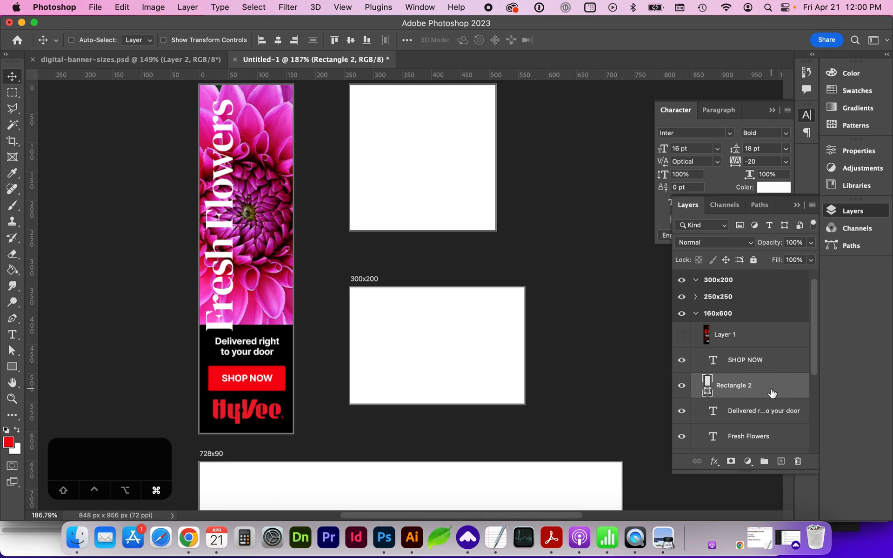
{"action": "left_click", "coordinate": [770, 389], "text": "super"}
{"action": "left_click", "coordinate": [770, 367], "text": "super"}
{"action": "left_click", "coordinate": [771, 385], "text": "super"}
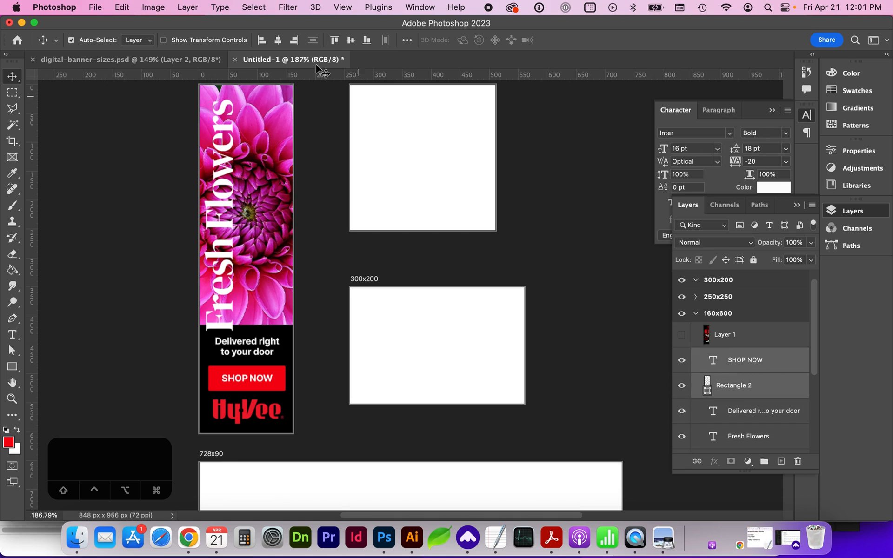
{"action": "left_click", "coordinate": [277, 41]}
- Transform the vertical "Fresh Flowers" headline so it fits over the flower photo, clear of the black block
{"action": "left_click", "coordinate": [227, 309]}
{"action": "key", "text": "super+t"}
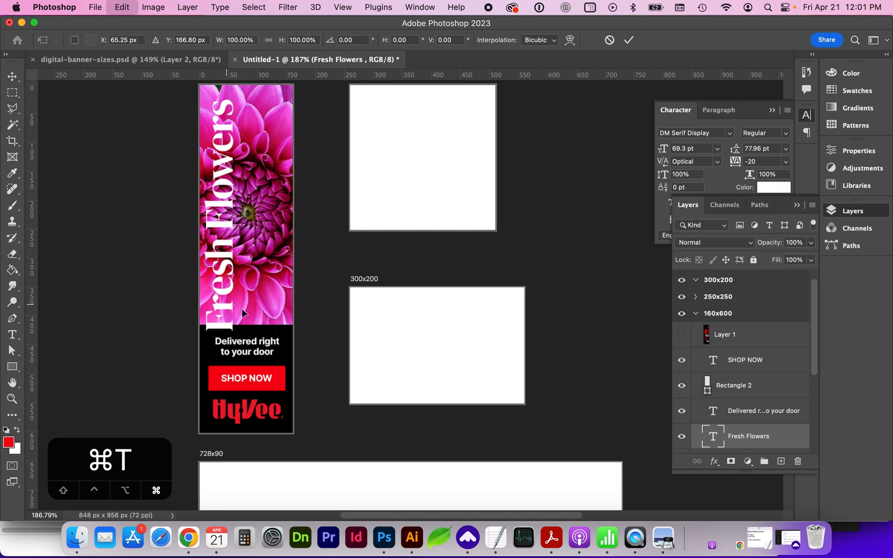
{"action": "left_click_drag", "start_coordinate": [276, 332], "coordinate": [275, 272]}
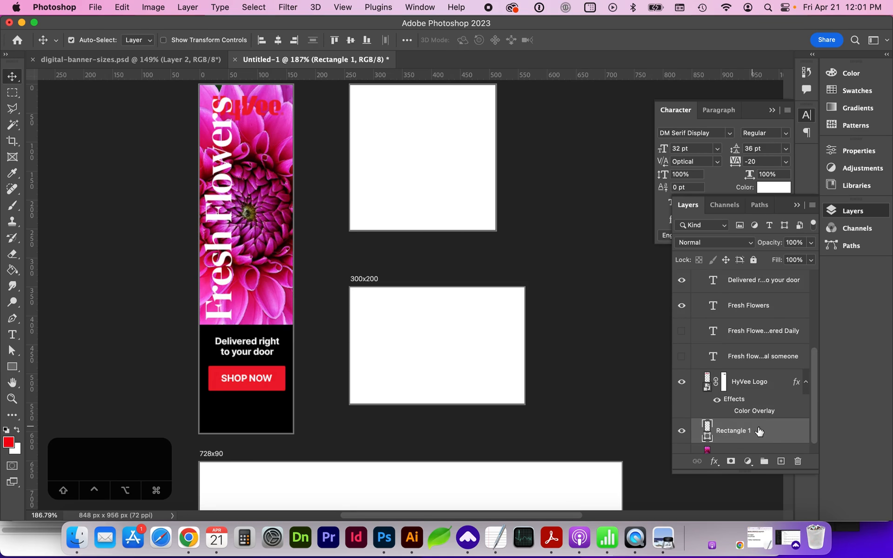
- Duplicate the black Rectangle 1 and move the copy up behind the HyVee logo as a band across the artboard's upper end
{"action": "left_click_drag", "start_coordinate": [767, 432], "coordinate": [780, 462]}
{"action": "key", "text": "super+t"}
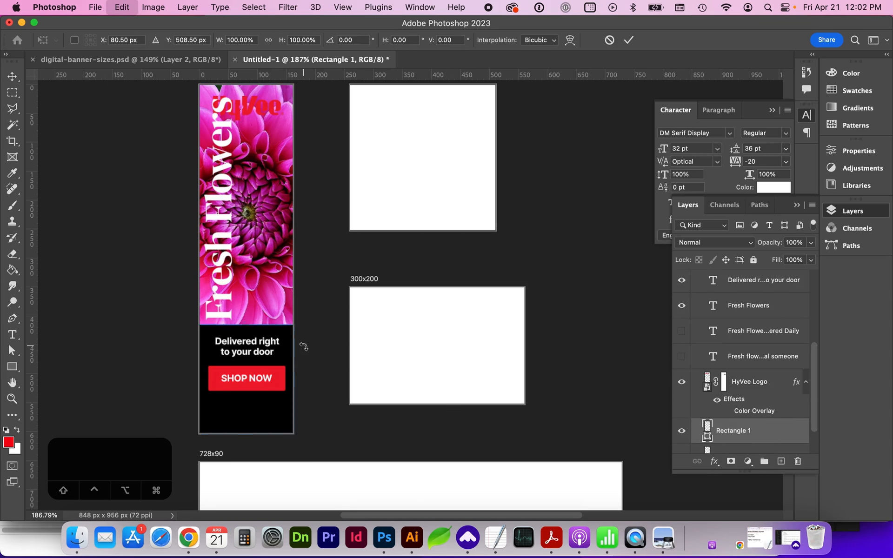
{"action": "left_click_drag", "start_coordinate": [259, 409], "coordinate": [246, 125]}
{"action": "key", "text": "Return"}
{"action": "key", "text": "v"}
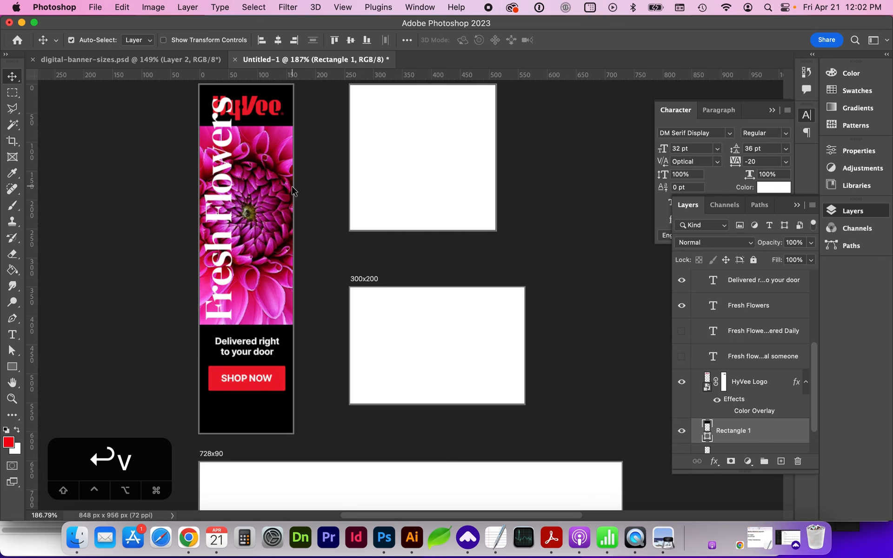
- Hide both black Rectangle 1 layers, the one behind the tagline and button and the one behind the logo
{"action": "left_click", "coordinate": [205, 373]}
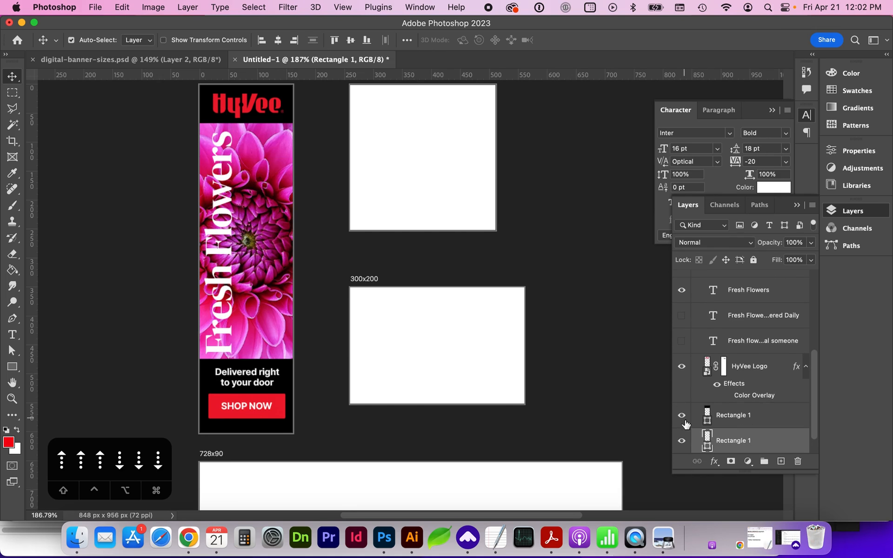
{"action": "left_click", "coordinate": [682, 440]}
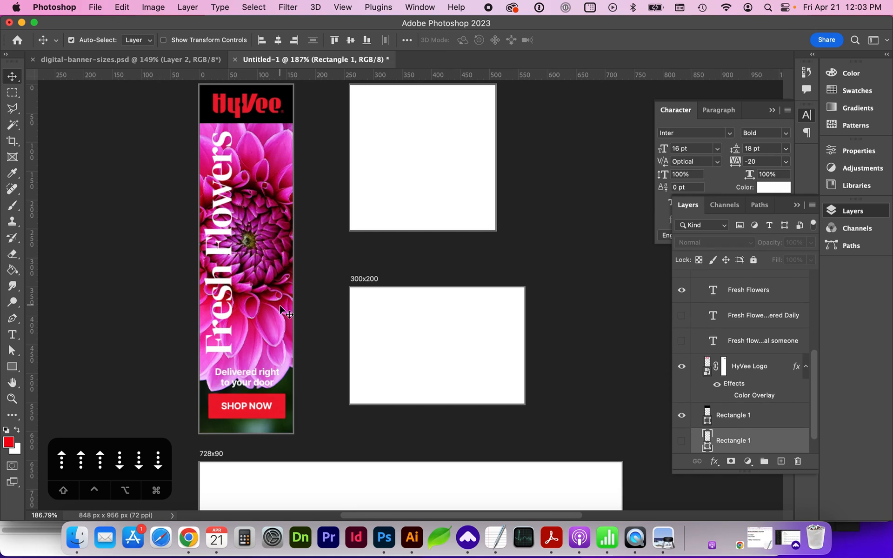
{"action": "key", "text": "BackSpace"}
{"action": "left_click", "coordinate": [682, 440]}
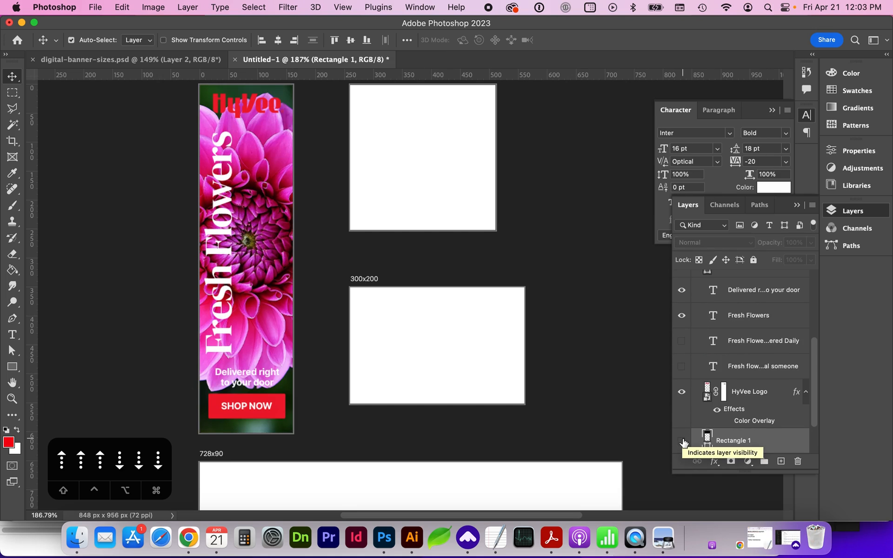
{"action": "scroll", "coordinate": [725, 418], "scroll_direction": "down", "scroll_amount": 2}
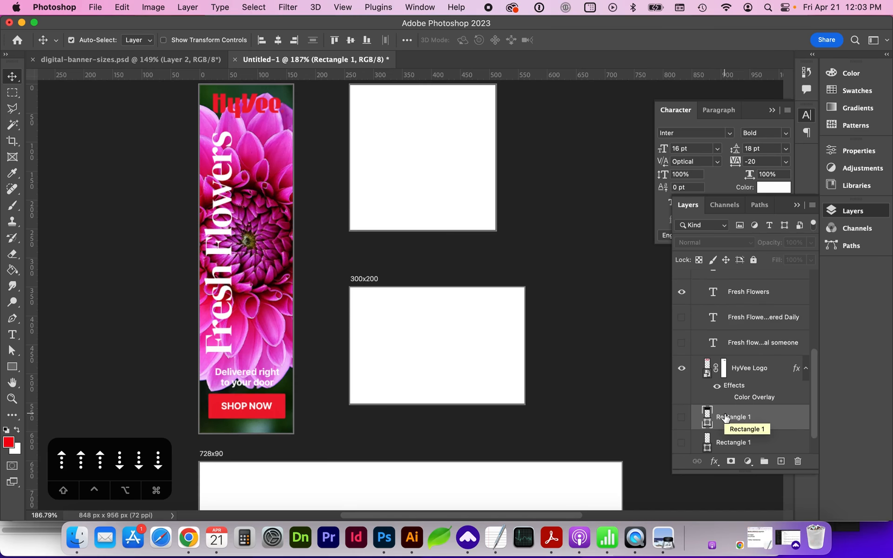
- Add a new empty layer directly above the dahlia photo layer and activate the Brush tool
{"action": "left_click", "coordinate": [756, 371]}
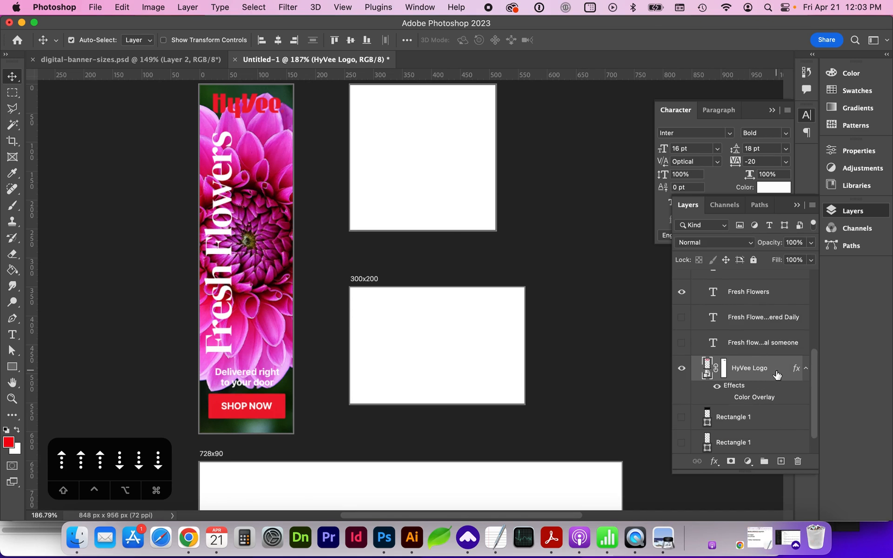
{"action": "scroll", "coordinate": [744, 404], "scroll_direction": "down", "scroll_amount": 2}
{"action": "left_click", "coordinate": [704, 438]}
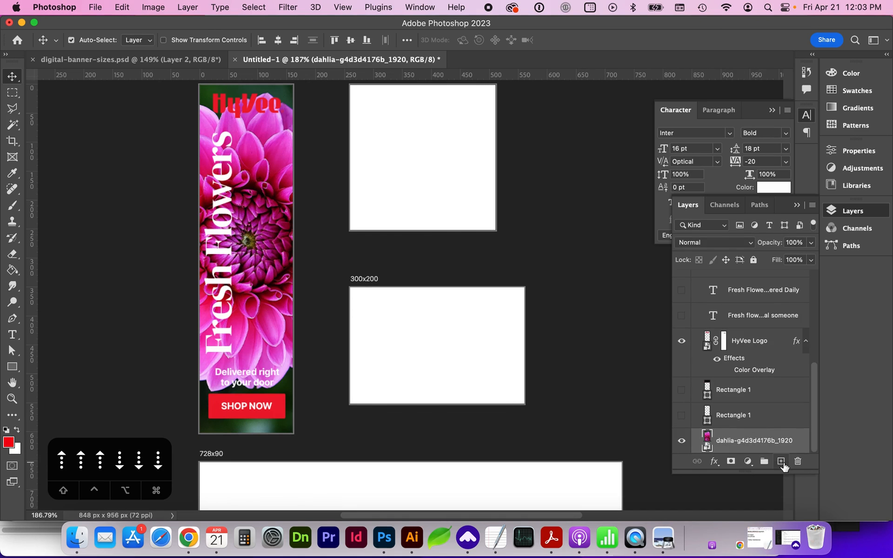
{"action": "left_click", "coordinate": [781, 462]}
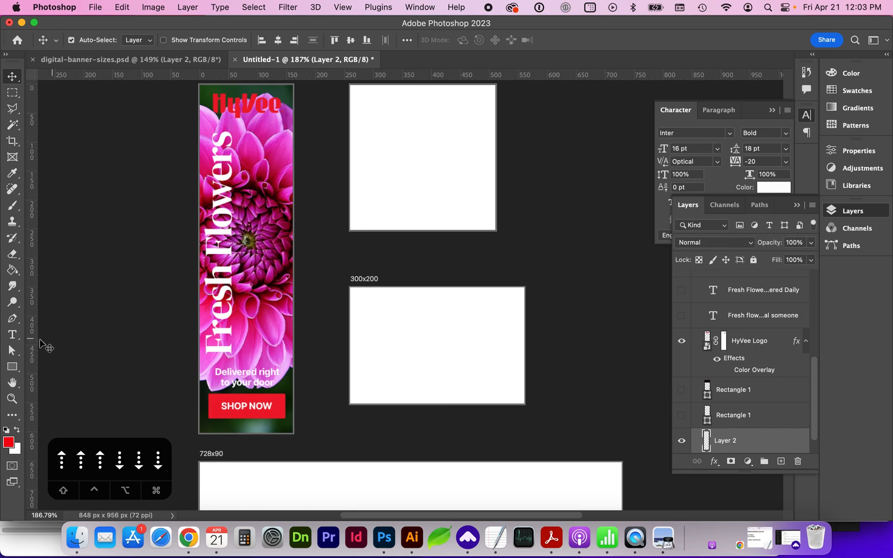
{"action": "key", "text": "b"}
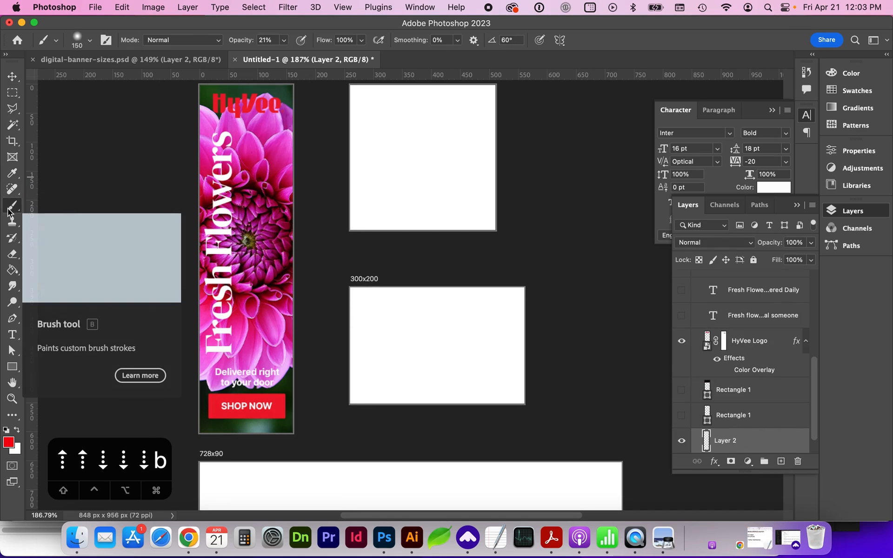
- Set the foreground colour to black from the recently used swatches, with Layer 2 kept active
{"action": "left_click", "coordinate": [856, 90]}
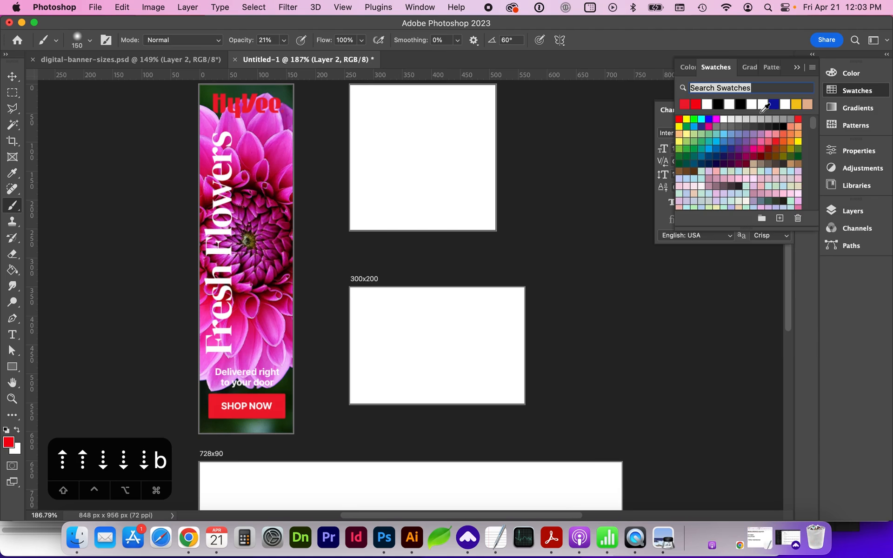
{"action": "left_click", "coordinate": [718, 106]}
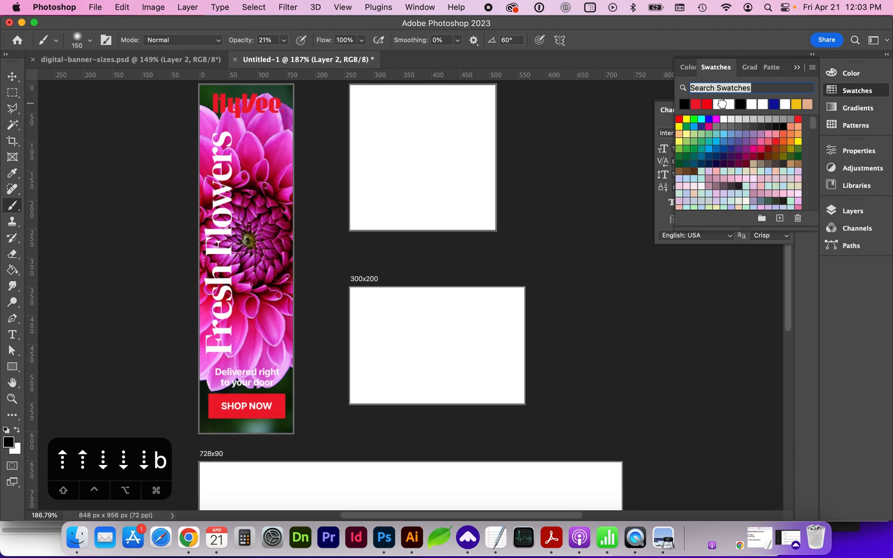
{"action": "left_click", "coordinate": [854, 93]}
{"action": "left_click", "coordinate": [848, 212]}
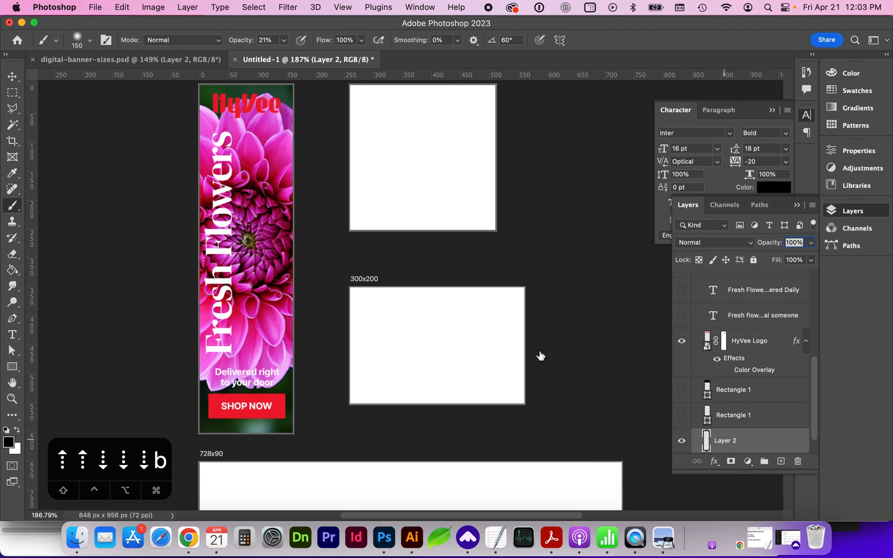
- Paint black shading over both ends of the 160x600 photo on Layer 2 with a soft 500 px brush at 77% opacity
{"action": "left_click", "coordinate": [282, 40]}
{"action": "left_click_drag", "start_coordinate": [287, 58], "coordinate": [316, 60]}
{"action": "key", "text": "bracketleft"}
{"action": "key", "text": "bracketleft"}
{"action": "key", "text": "bracketright"}
{"action": "key", "text": "bracketright"}
{"action": "key", "text": "bracketright"}
{"action": "key", "text": "bracketright"}
{"action": "key", "text": "bracketright"}
{"action": "key", "text": "bracketright"}
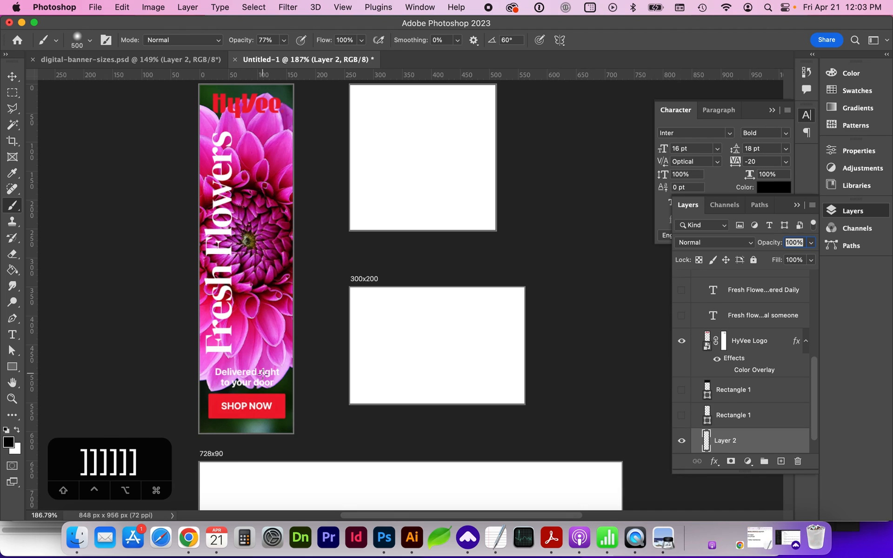
{"action": "left_click_drag", "start_coordinate": [262, 374], "coordinate": [305, 389]}
{"action": "scroll", "coordinate": [288, 307], "scroll_direction": "up", "scroll_amount": 3}
{"action": "left_click_drag", "start_coordinate": [219, 156], "coordinate": [283, 153]}
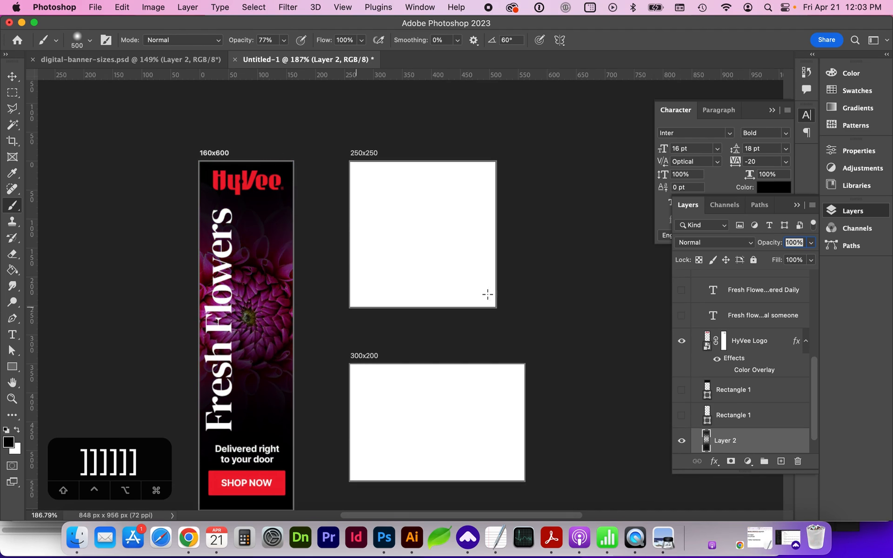
- Add a mask to Layer 2 and paint black on it with a 400 px brush to uncover the middle of the flower
{"action": "scroll", "coordinate": [758, 428], "scroll_direction": "down", "scroll_amount": 1}
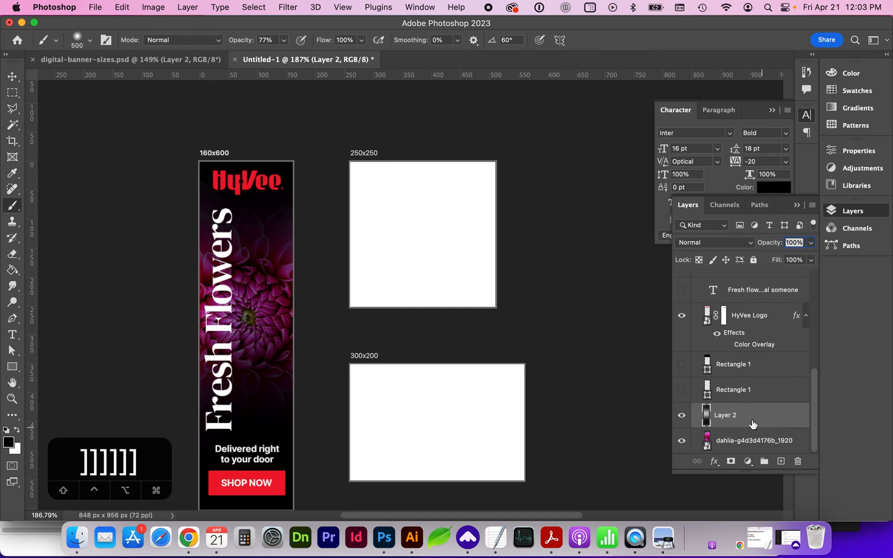
{"action": "left_click", "coordinate": [729, 461]}
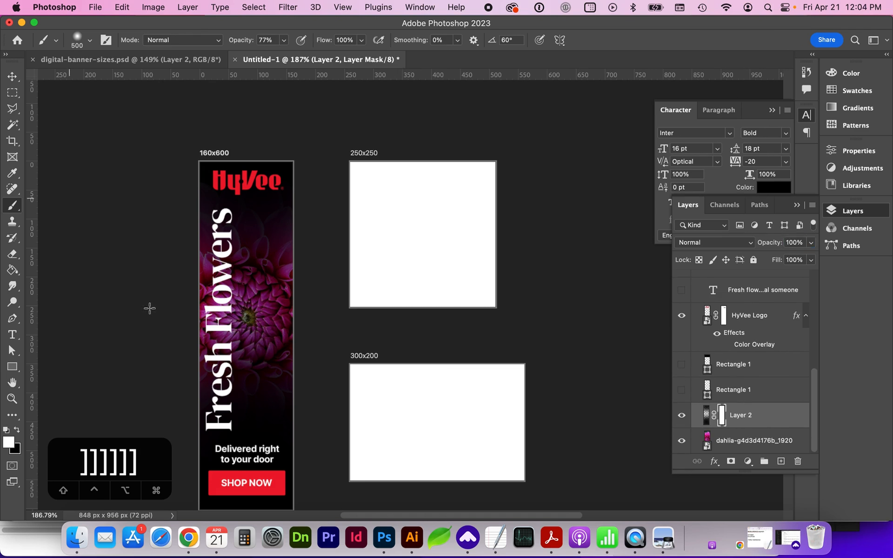
{"action": "key", "text": "bracketleft"}
{"action": "key", "text": "bracketleft"}
{"action": "key", "text": "bracketleft"}
{"action": "key", "text": "bracketleft"}
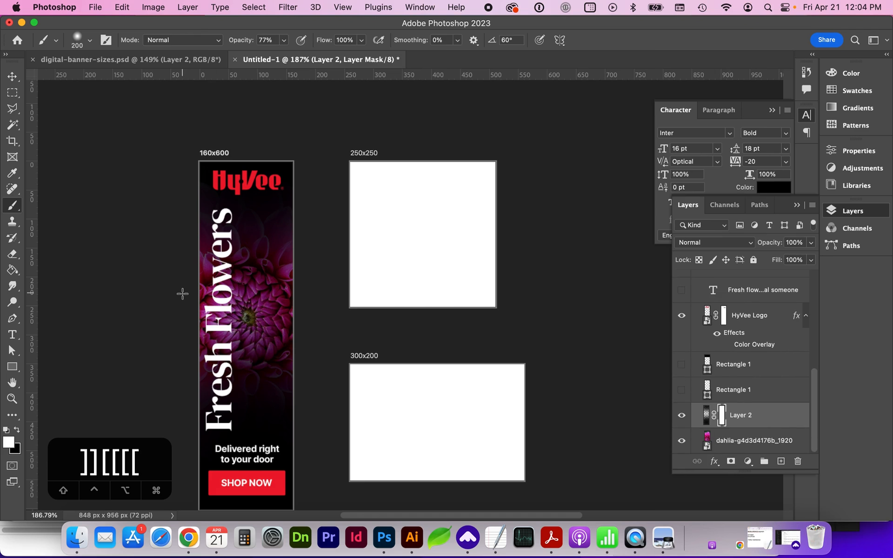
{"action": "key", "text": "bracketleft"}
{"action": "key", "text": "x"}
{"action": "mouse_move", "coordinate": [213, 367]}
{"action": "left_mouse_down"}
{"action": "mouse_move", "coordinate": [229, 388]}
{"action": "mouse_move", "coordinate": [286, 366]}
{"action": "left_mouse_up"}
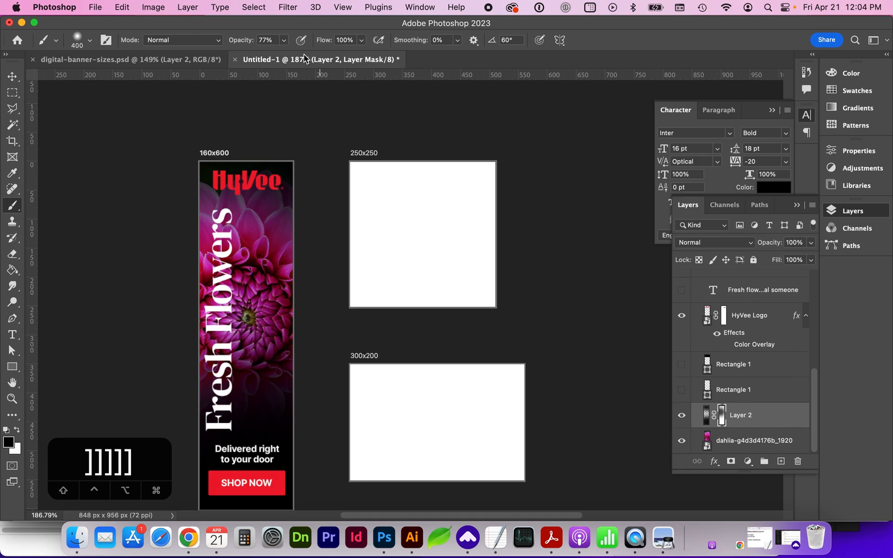
- Lower the brush opacity to 47% and mask out more of the Layer 2 shading across the flower, down to the tagline
{"action": "left_click", "coordinate": [283, 40]}
{"action": "left_click_drag", "start_coordinate": [286, 54], "coordinate": [266, 56]}
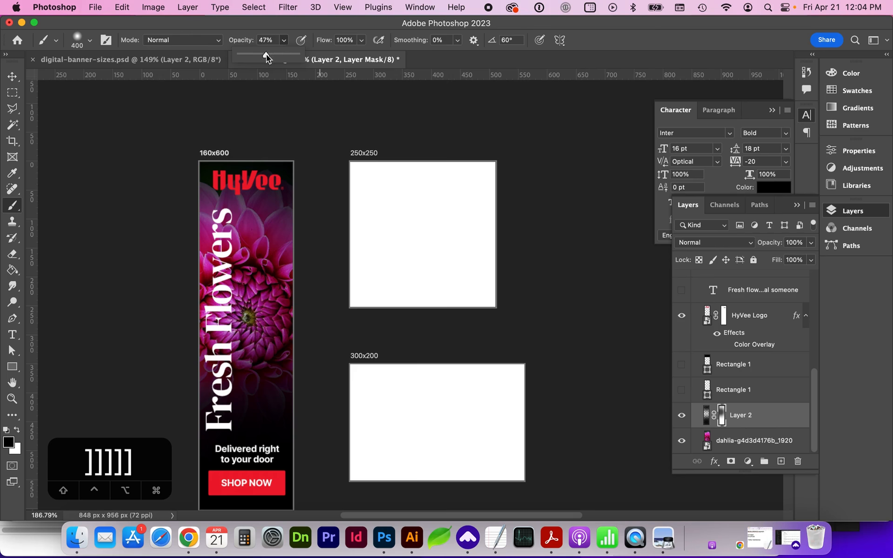
{"action": "left_click", "coordinate": [263, 283]}
{"action": "mouse_move", "coordinate": [266, 359]}
{"action": "left_mouse_down"}
{"action": "mouse_move", "coordinate": [289, 365]}
{"action": "mouse_move", "coordinate": [275, 363]}
{"action": "mouse_move", "coordinate": [232, 453]}
{"action": "left_mouse_up"}
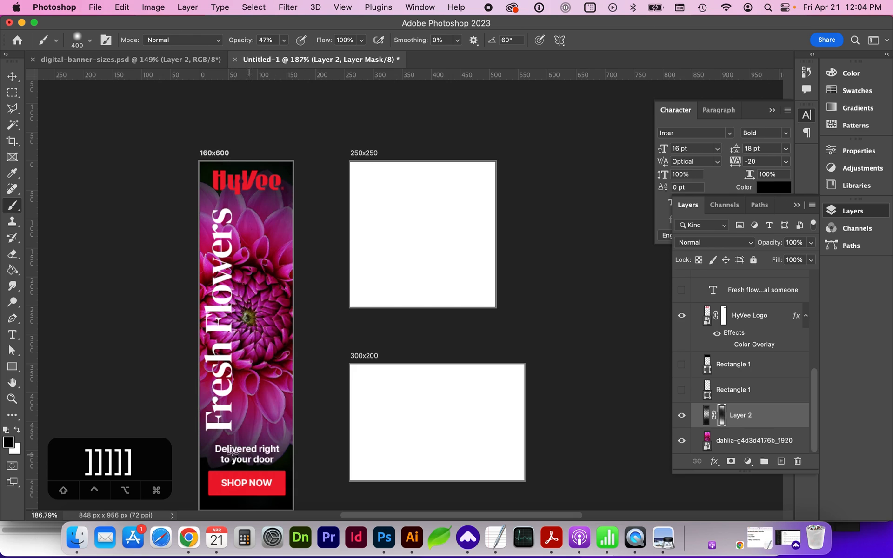
{"action": "scroll", "coordinate": [248, 432], "scroll_direction": "down", "scroll_amount": 2}
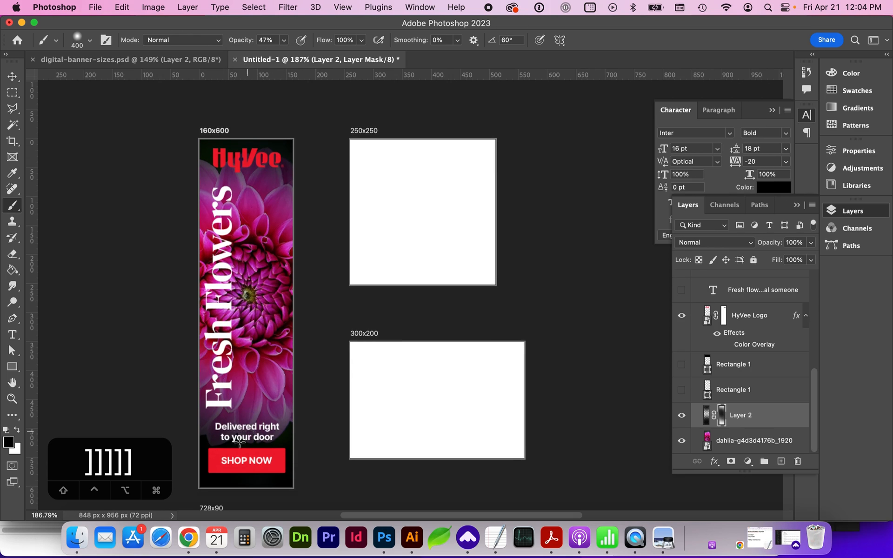
{"action": "scroll", "coordinate": [260, 420], "scroll_direction": "up", "scroll_amount": 4}
{"action": "left_click", "coordinate": [241, 296]}
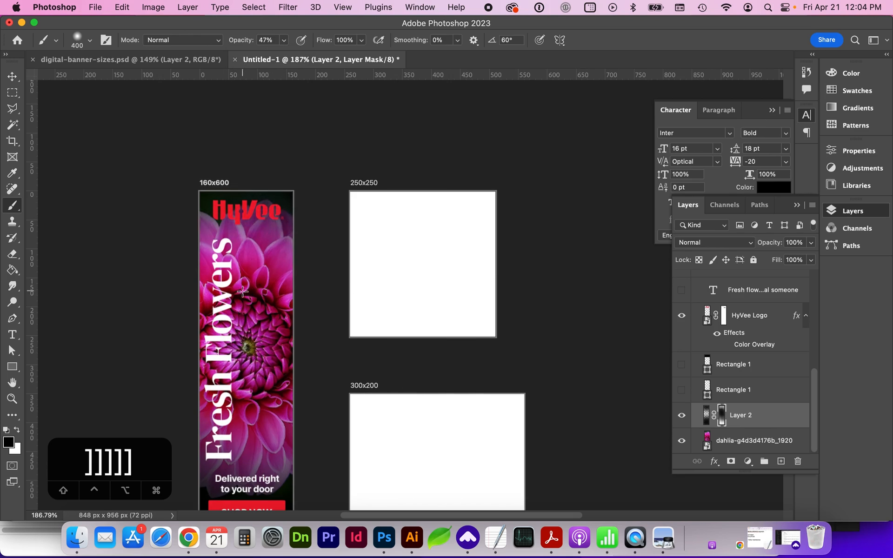
{"action": "scroll", "coordinate": [243, 293], "scroll_direction": "down", "scroll_amount": 3}
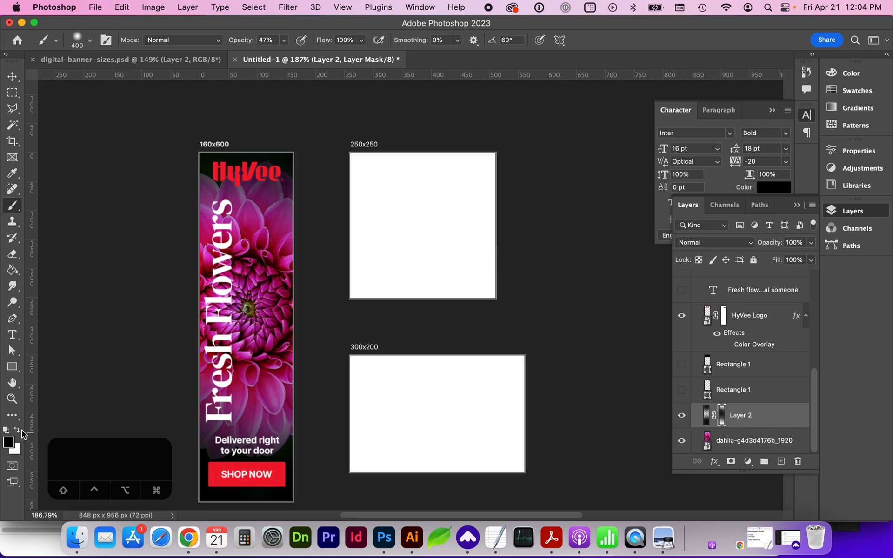
- Paint white on Layer 2's mask along the artboard's upper edge to restore the dark shading there
{"action": "left_click", "coordinate": [19, 431]}
{"action": "key", "text": "x"}
{"action": "key", "text": "x"}
{"action": "left_click", "coordinate": [242, 144]}
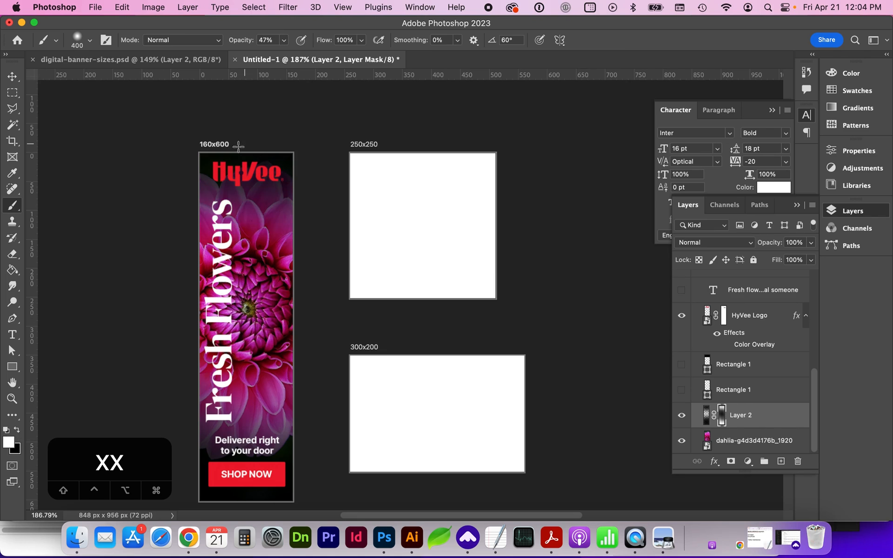
{"action": "left_click", "coordinate": [233, 143]}
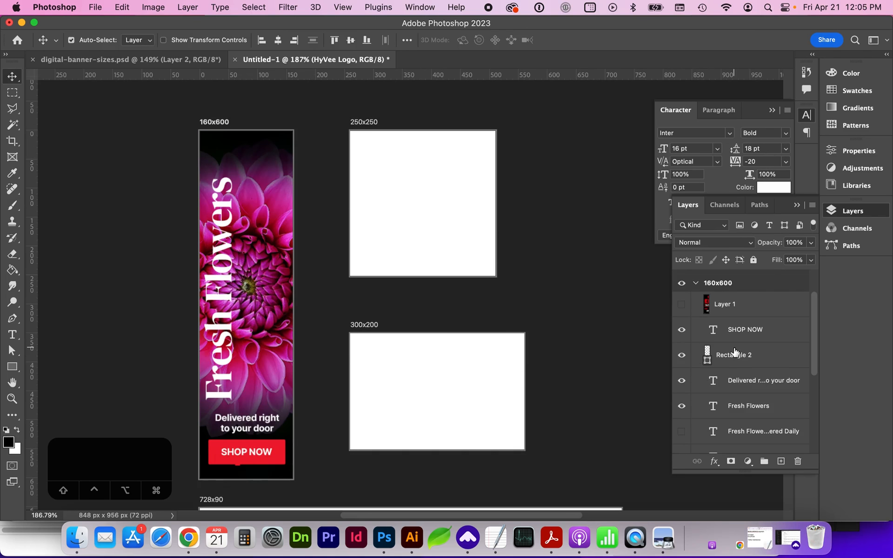
- Group the SHOP NOW, Rectangle 2 and "Delivered right to your door" layers and name the group BTN
{"action": "scroll", "coordinate": [739, 362], "scroll_direction": "down", "scroll_amount": 1}
{"action": "left_click", "coordinate": [739, 361]}
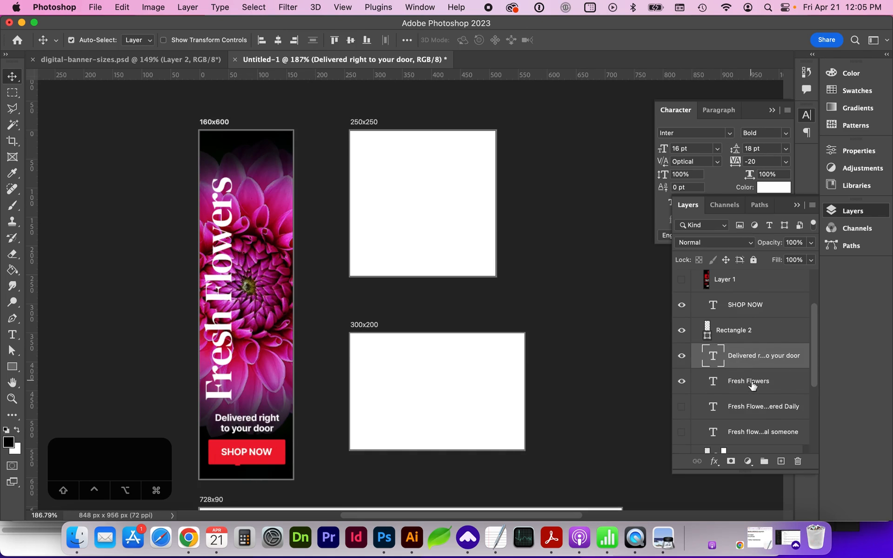
{"action": "left_click", "coordinate": [742, 308], "text": "shift"}
{"action": "key", "text": "cmd+g"}
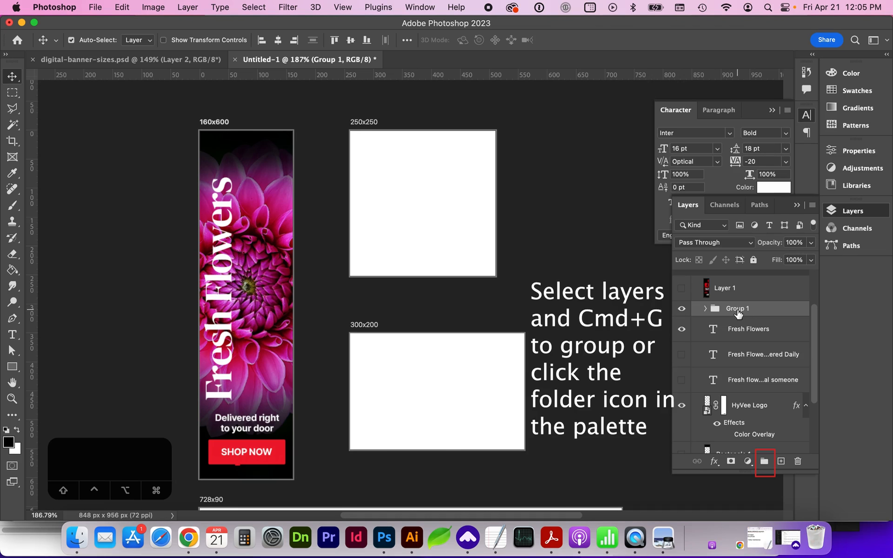
{"action": "type", "text": "btn"}
{"action": "key", "text": "Return"}
- Move the BTN group up so the button clears the HyVee logo at the artboard's lower end
{"action": "key", "text": "shift+Up"}
{"action": "key", "text": "shift+Up"}
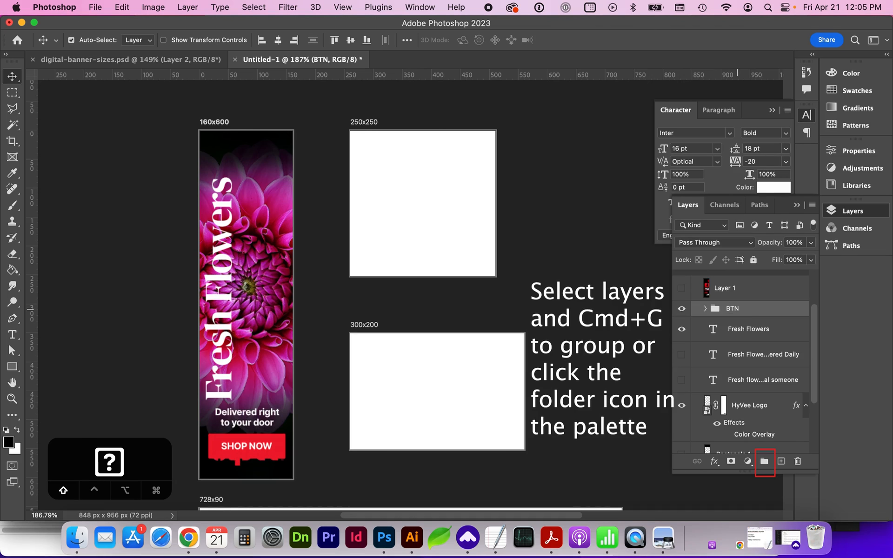
{"action": "key", "text": "shift+Up"}
{"action": "key", "text": "shift+Up"}
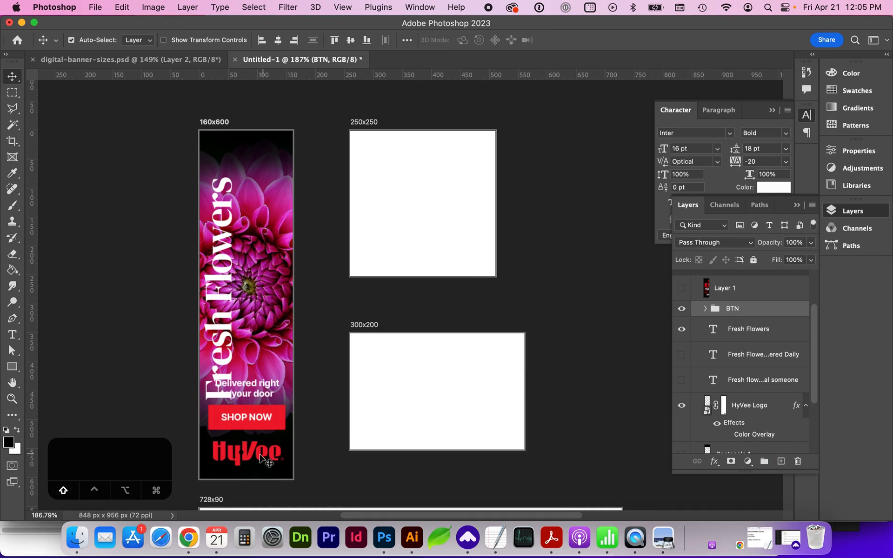
- Paint black on Layer 2's mask to remove the dark shading from the upper part of the flower photo
{"action": "scroll", "coordinate": [736, 420], "scroll_direction": "down", "scroll_amount": 4}
{"action": "left_click", "coordinate": [722, 415]}
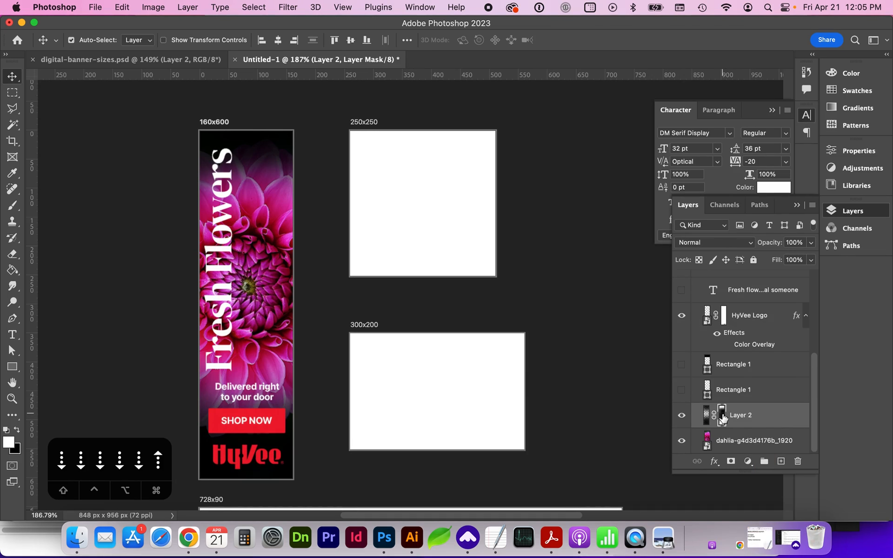
{"action": "key", "text": "b"}
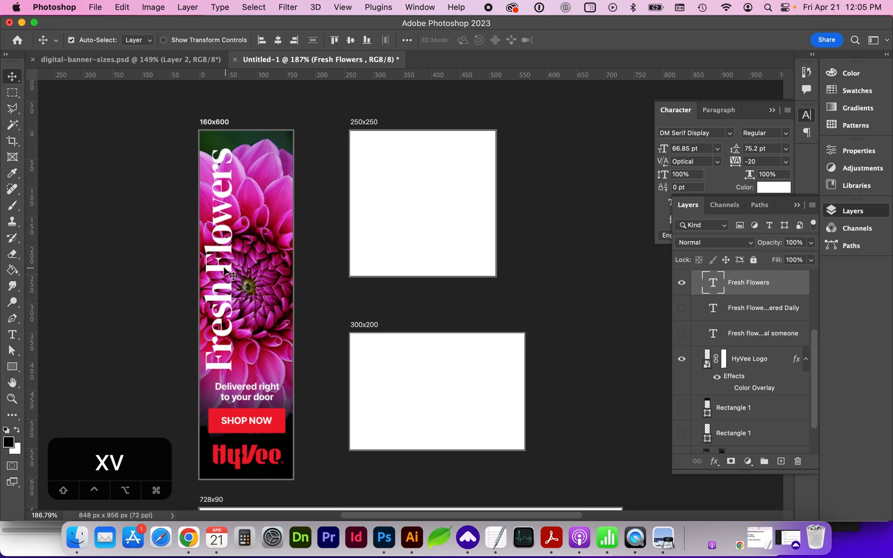
- Nudge the vertical "Fresh Flowers" headline slightly up and right, away from the tagline and the artboard edge
{"action": "key", "text": "Up"}
{"action": "key", "text": "Up"}
{"action": "key", "text": "Up"}
{"action": "key", "text": "Up"}
{"action": "key", "text": "Up"}
{"action": "key", "text": "Up"}
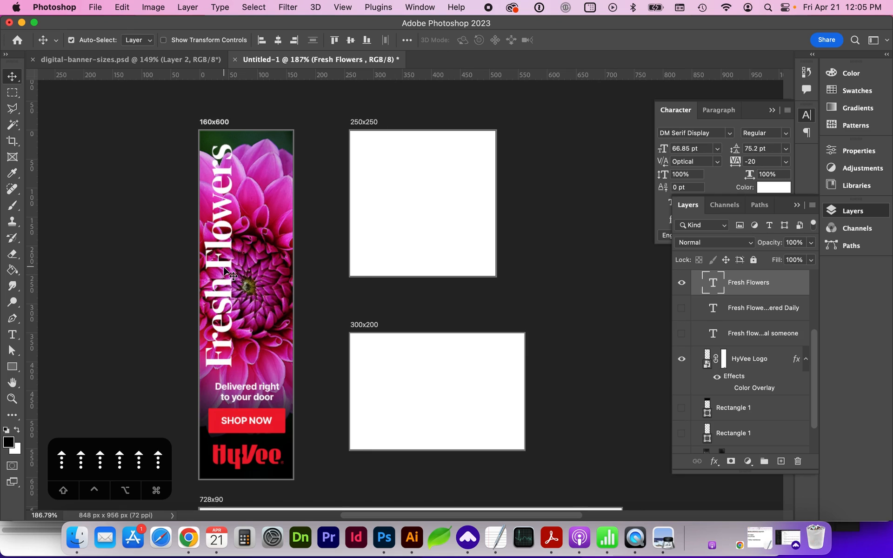
{"action": "key", "text": "Right"}
{"action": "key", "text": "Right"}
{"action": "key", "text": "Right"}
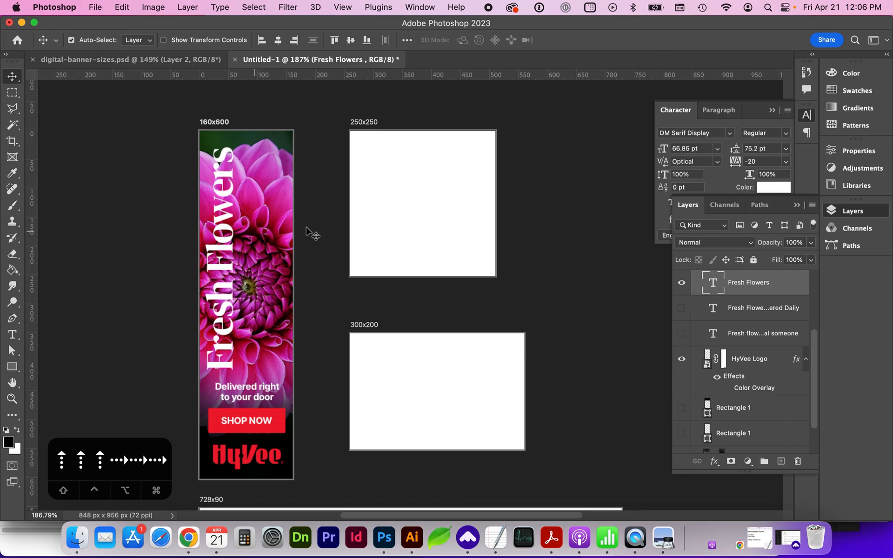
{"action": "key", "text": "Up"}
{"action": "key", "text": "Up"}
{"action": "key", "text": "Up"}
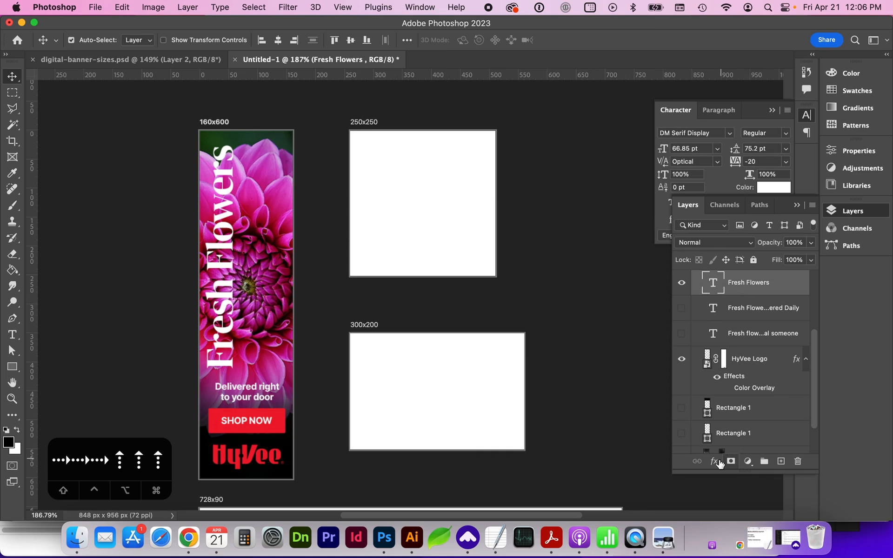
- Add a Multiply drop shadow to the "Fresh Flowers" headline in a dark red sampled from the flower, at 27% opacity
{"action": "left_click", "coordinate": [713, 462]}
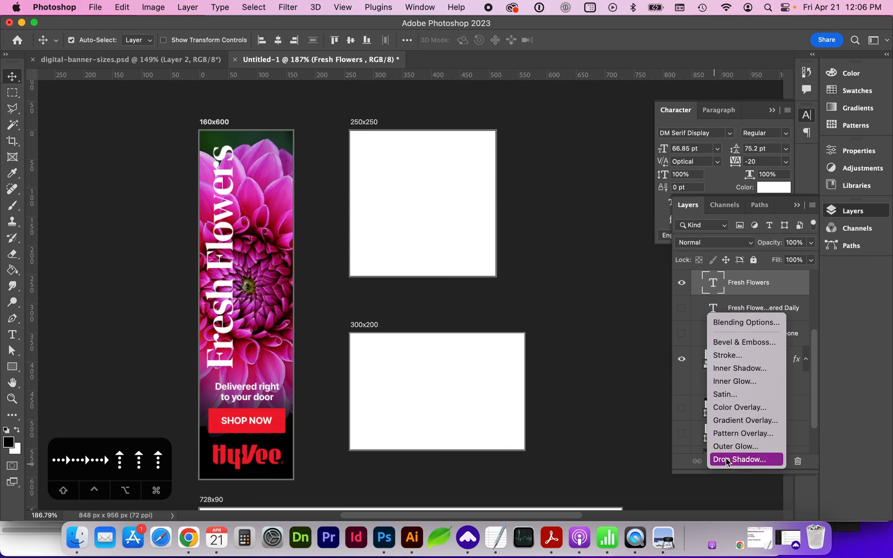
{"action": "left_click", "coordinate": [725, 459]}
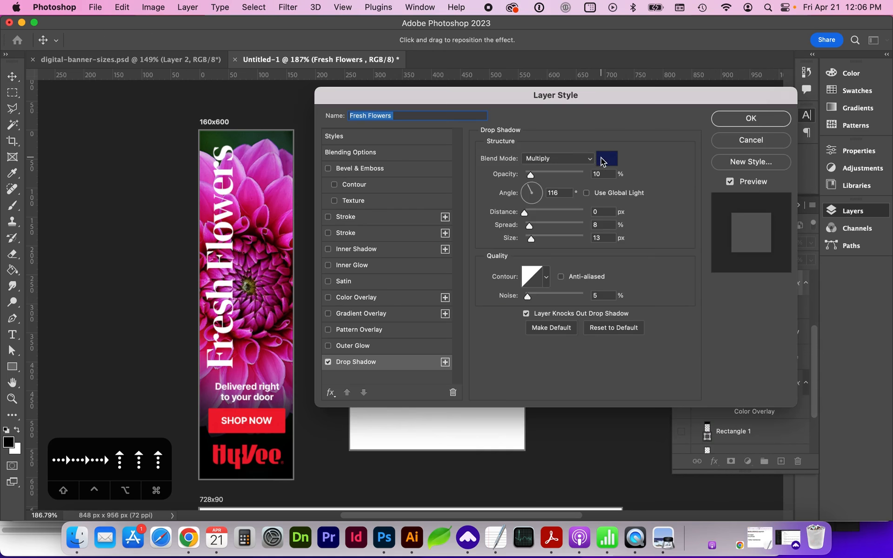
{"action": "left_click", "coordinate": [605, 159]}
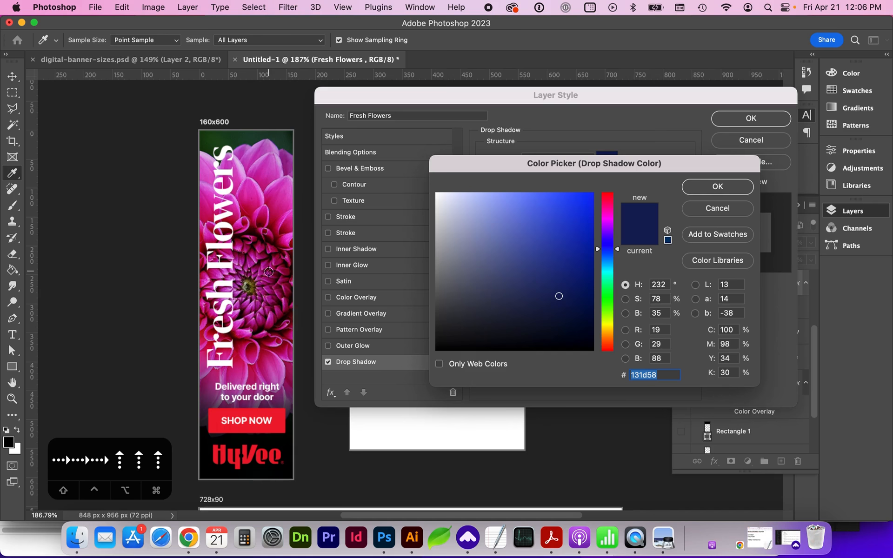
{"action": "left_click", "coordinate": [261, 229]}
{"action": "key", "text": "Return"}
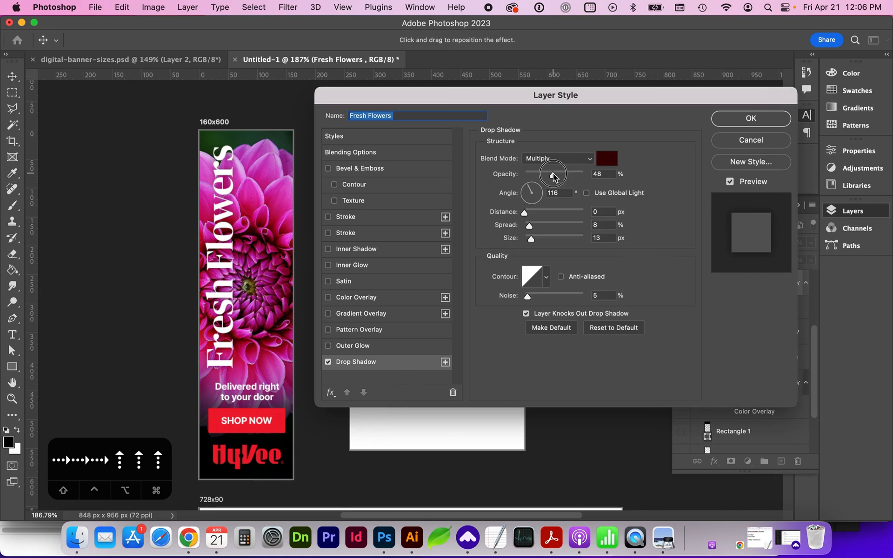
{"action": "mouse_move", "coordinate": [548, 173]}
{"action": "left_mouse_down"}
{"action": "mouse_move", "coordinate": [526, 176]}
{"action": "mouse_move", "coordinate": [588, 175]}
{"action": "mouse_move", "coordinate": [541, 175]}
{"action": "left_mouse_up"}
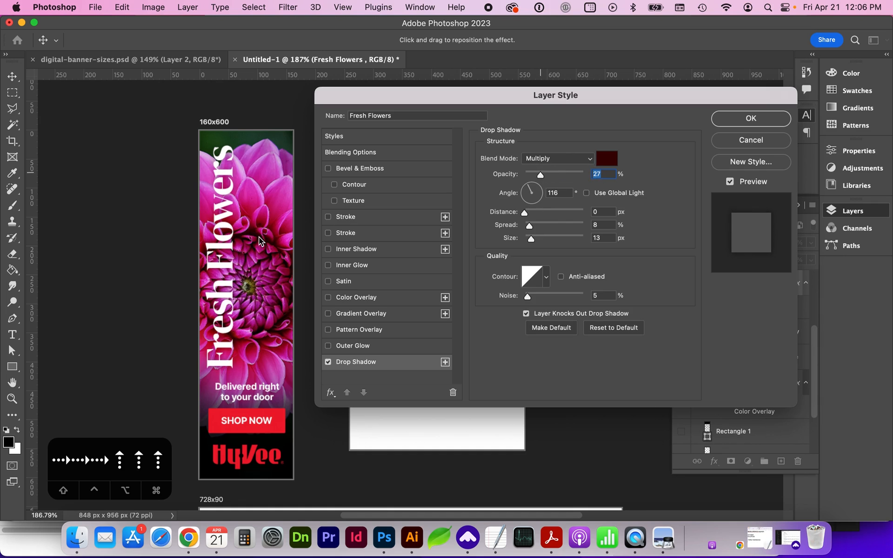
{"action": "left_click", "coordinate": [527, 212]}
{"action": "left_click_drag", "start_coordinate": [525, 214], "coordinate": [518, 214]}
{"action": "left_click", "coordinate": [751, 118]}
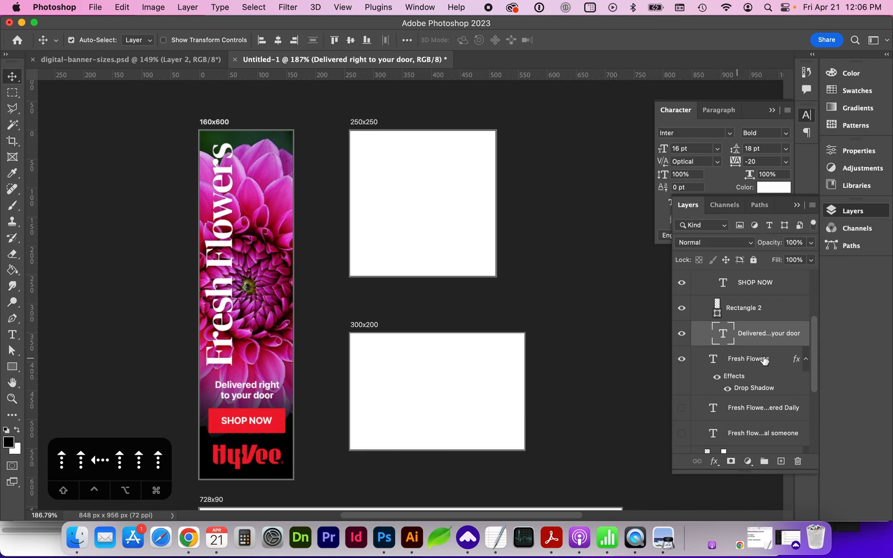
- Copy the headline's drop shadow effect onto the "Delivered right to your door" layer and select that layer
{"action": "left_click", "coordinate": [797, 361]}
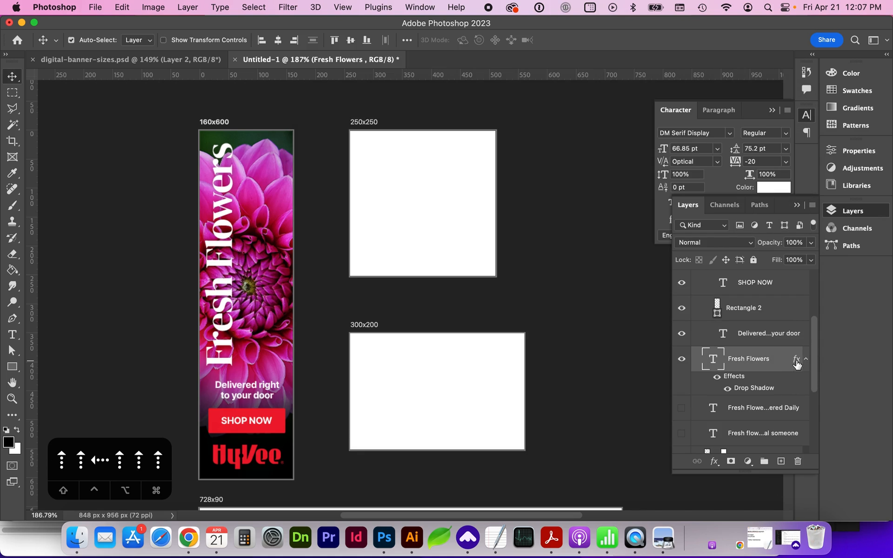
{"action": "key", "text": "alt"}
{"action": "left_click_drag", "start_coordinate": [799, 362], "coordinate": [783, 335]}
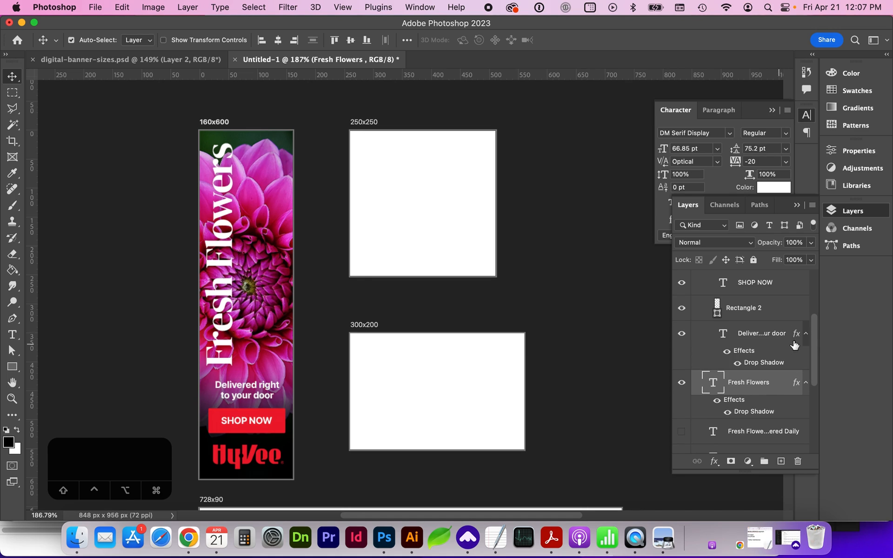
{"action": "left_click", "coordinate": [805, 343]}
- Lower Layer 2's opacity to 71% and set its blend mode to Multiply
{"action": "scroll", "coordinate": [307, 325], "scroll_direction": "down", "scroll_amount": 2}
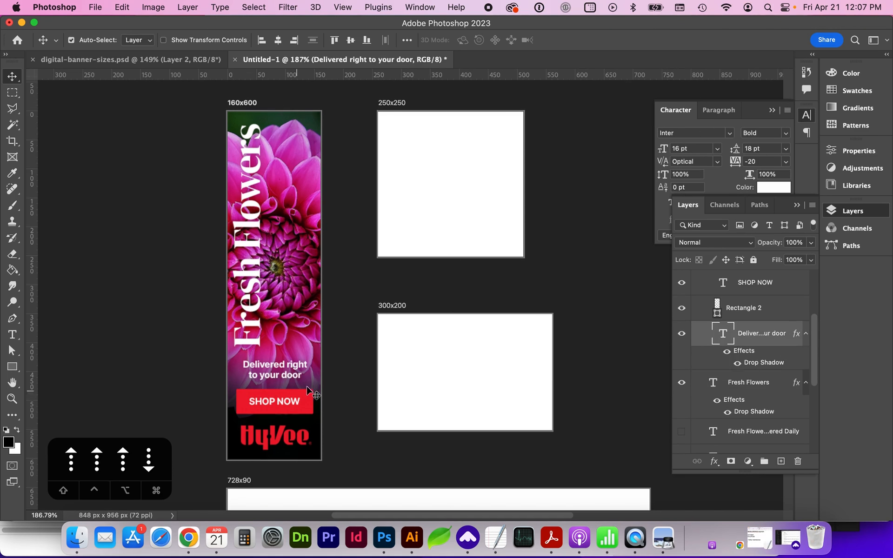
{"action": "scroll", "coordinate": [743, 372], "scroll_direction": "down", "scroll_amount": 5}
{"action": "left_click", "coordinate": [715, 416]}
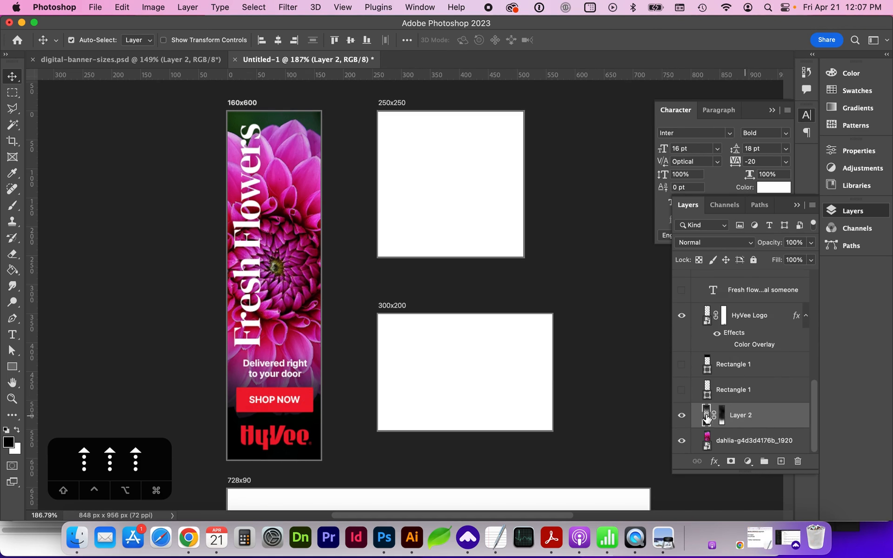
{"action": "left_click", "coordinate": [811, 244]}
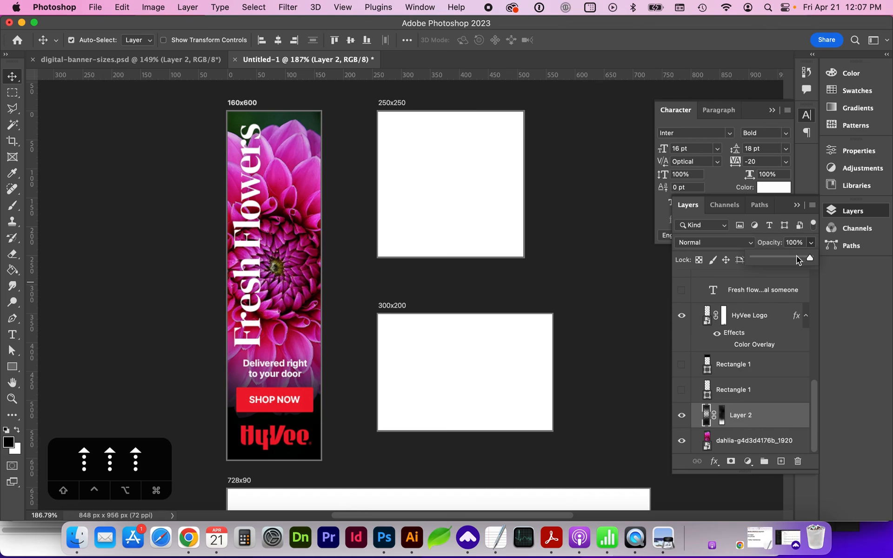
{"action": "left_click_drag", "start_coordinate": [796, 260], "coordinate": [790, 259]}
{"action": "left_click", "coordinate": [742, 243]}
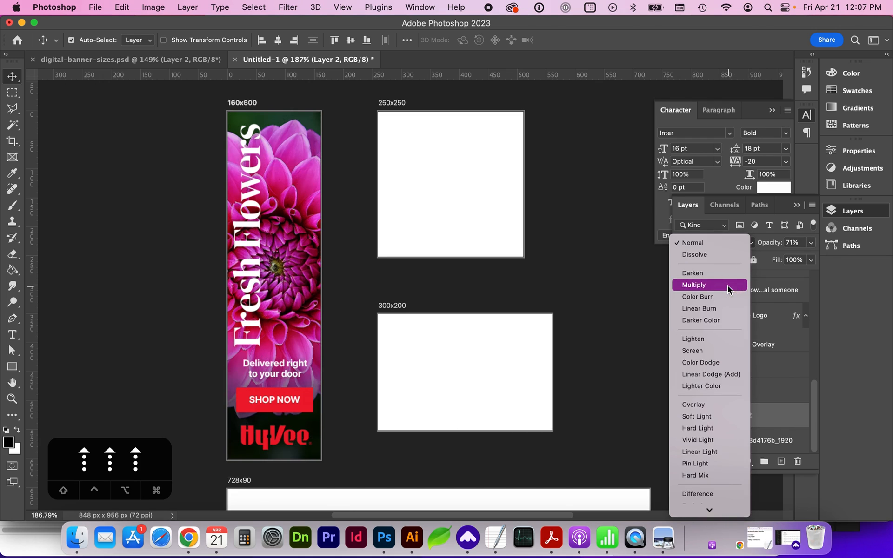
{"action": "left_click", "coordinate": [727, 285]}
- Paint black on Layer 2's mask with a larger brush to lighten the shading over the lower part of the flower
{"action": "left_click", "coordinate": [722, 420]}
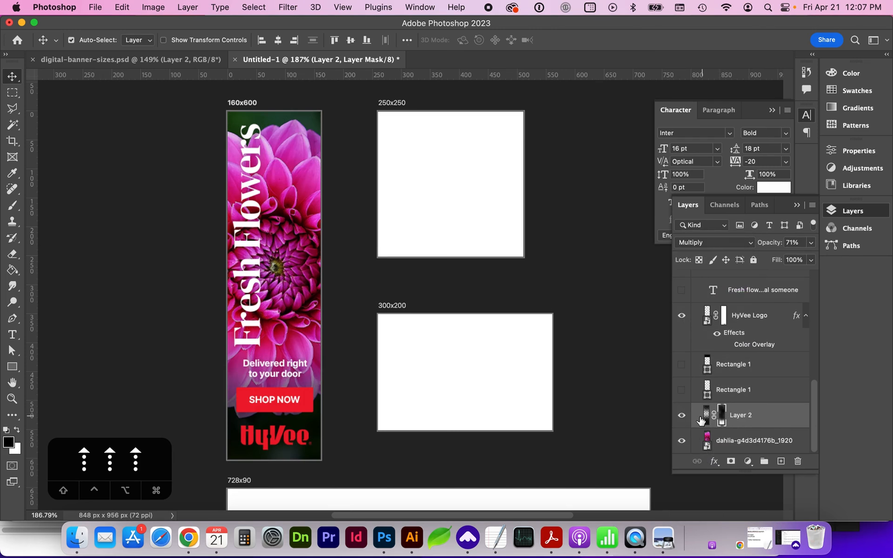
{"action": "left_click", "coordinate": [682, 415]}
{"action": "key", "text": "b"}
{"action": "key", "text": "bracketright"}
{"action": "key", "text": "bracketright"}
{"action": "key", "text": "bracketright"}
{"action": "key", "text": "bracketright"}
{"action": "key", "text": "bracketright"}
{"action": "key", "text": "bracketright"}
{"action": "key", "text": "v"}
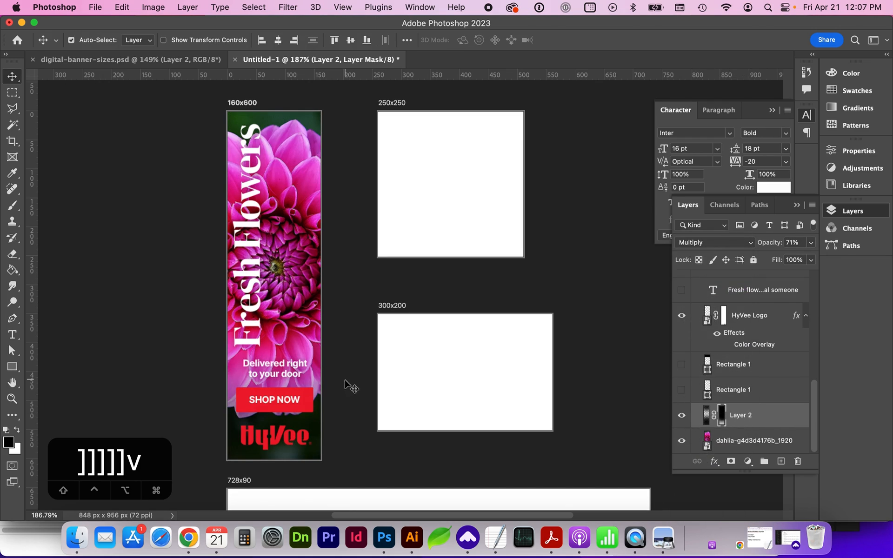
- Copy the dahlia photo layer from the 160x600 artboard into the 250x250 artboard
{"action": "left_click", "coordinate": [302, 371]}
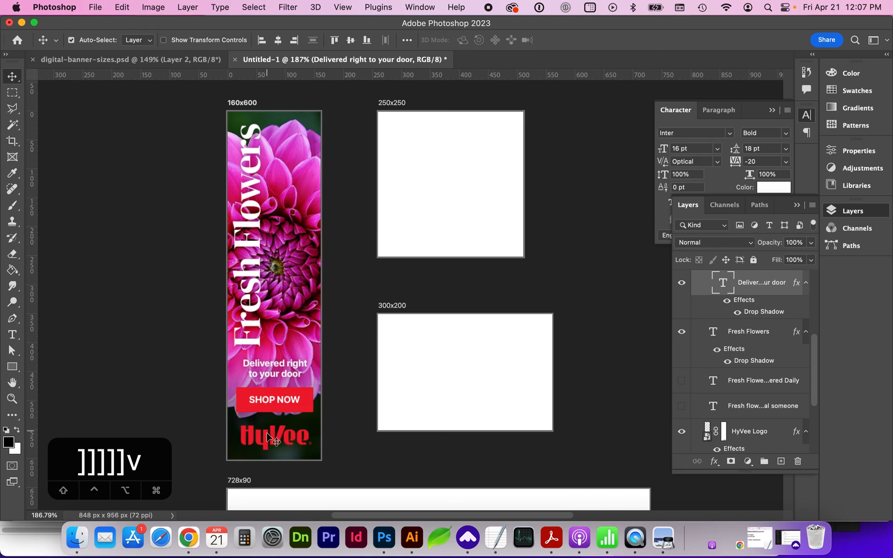
{"action": "left_click", "coordinate": [289, 238]}
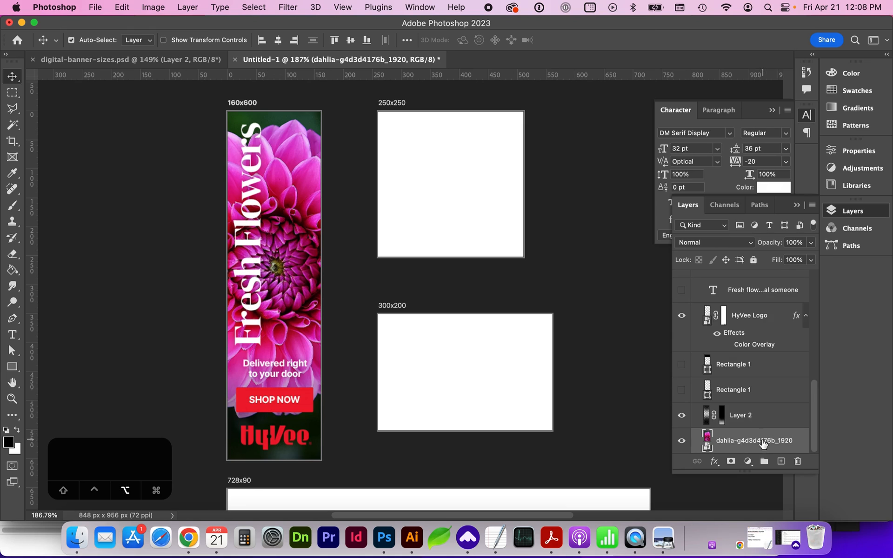
{"action": "left_click_drag", "start_coordinate": [762, 444], "coordinate": [722, 316]}
{"action": "left_click", "coordinate": [695, 329]}
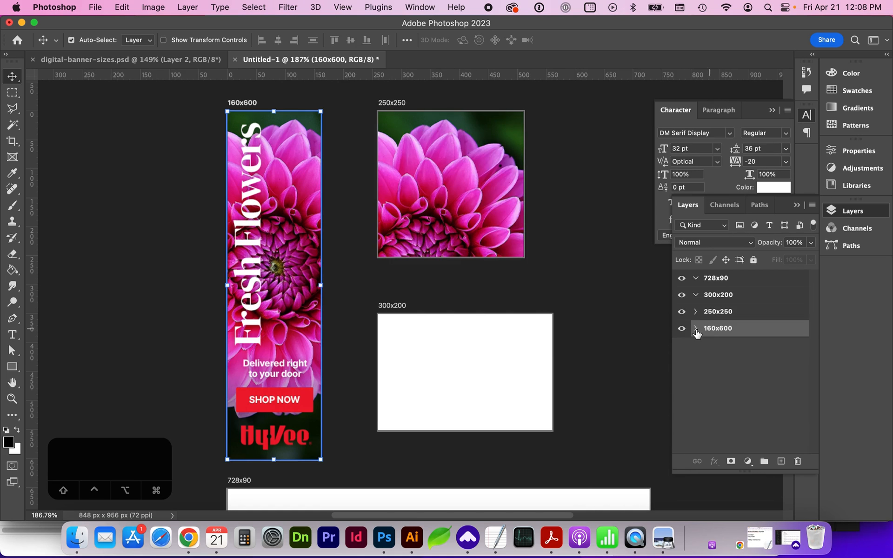
{"action": "left_click", "coordinate": [695, 312]}
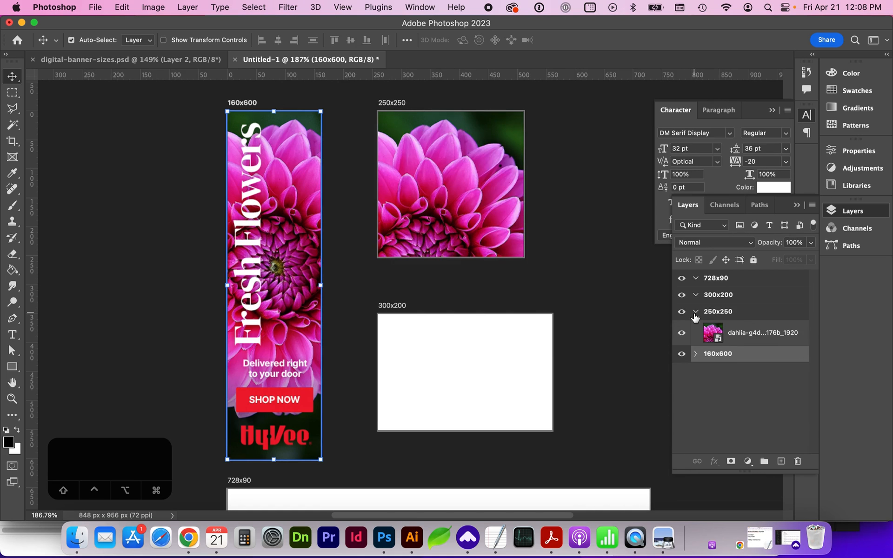
{"action": "mouse_move", "coordinate": [431, 211]}
{"action": "left_mouse_down"}
{"action": "mouse_move", "coordinate": [431, 191]}
{"action": "mouse_move", "coordinate": [431, 209]}
{"action": "left_mouse_up"}
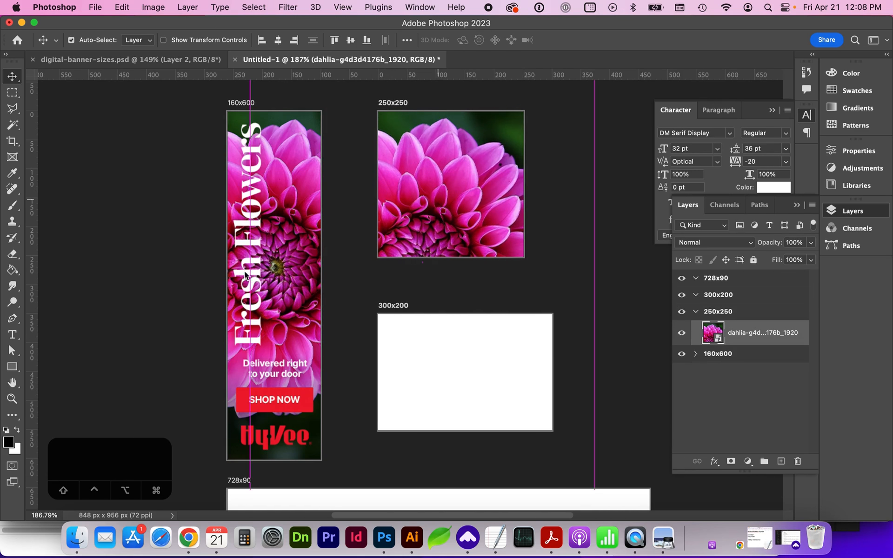
- Copy the "Fresh Flowers" headline layer with its drop shadow into the 250x250 artboard, above the dahlia photo
{"action": "left_click", "coordinate": [251, 239]}
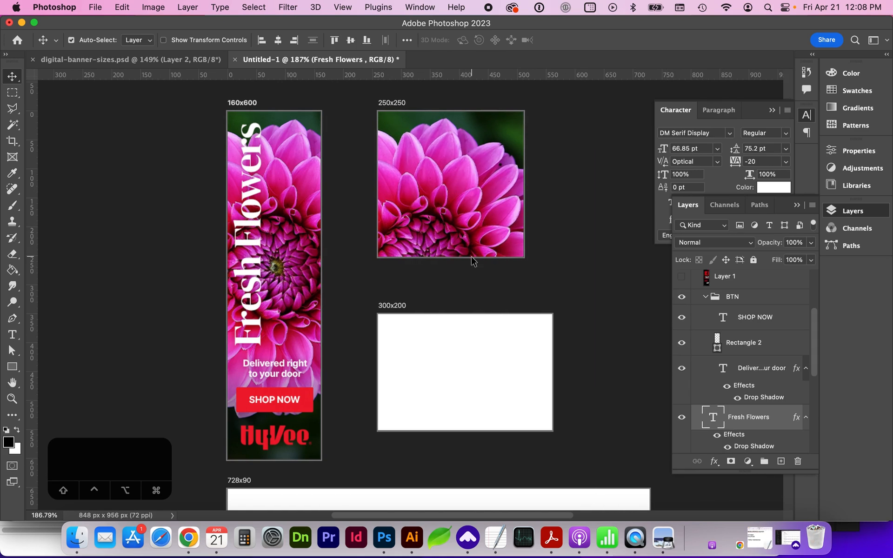
{"action": "scroll", "coordinate": [754, 409], "scroll_direction": "down", "scroll_amount": 4}
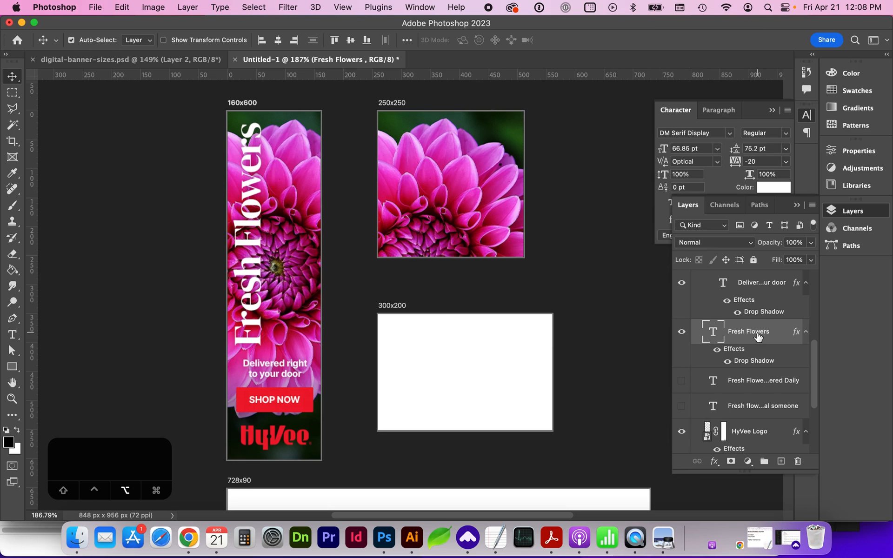
{"action": "left_click_drag", "start_coordinate": [758, 336], "coordinate": [729, 316]}
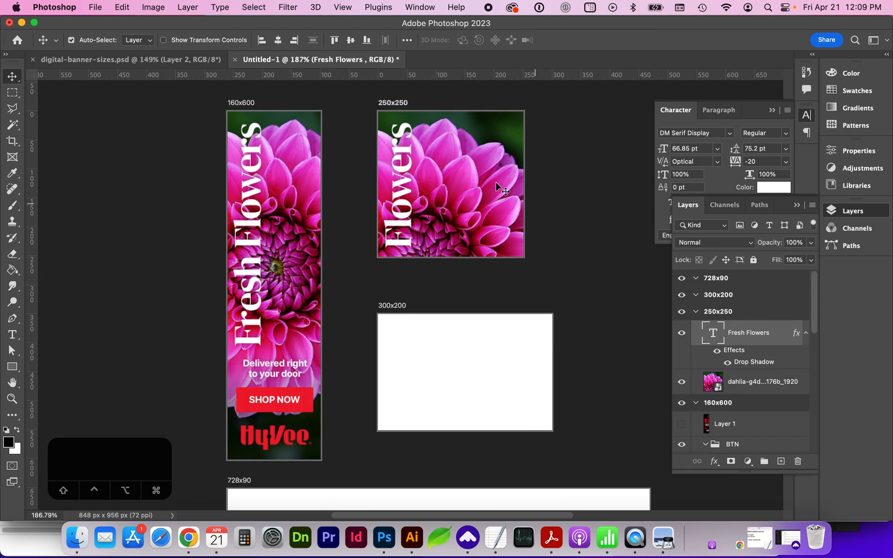
- Rotate the copied headline to horizontal, break it into two lines after "Fresh" and extend its text box to about 221 px high
{"action": "key", "text": "super+t"}
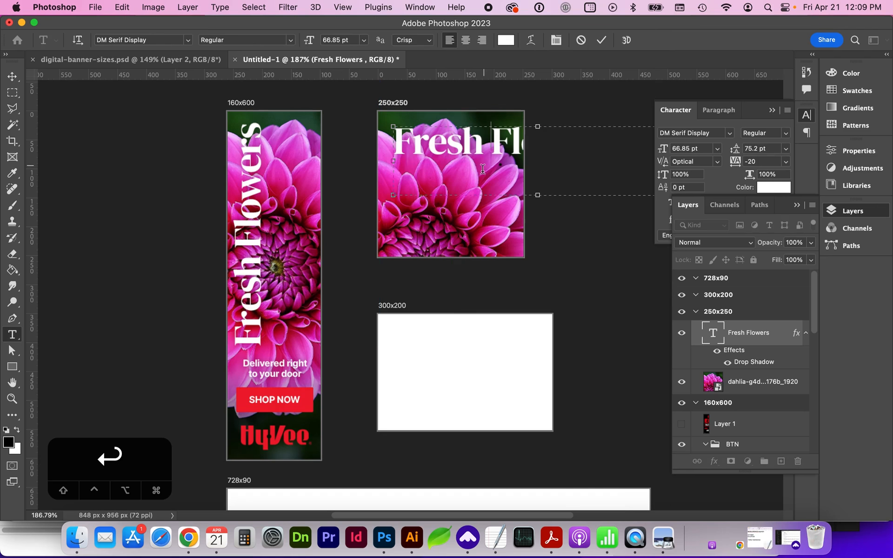
{"action": "key", "text": "Return"}
{"action": "left_click_drag", "start_coordinate": [537, 195], "coordinate": [537, 255]}
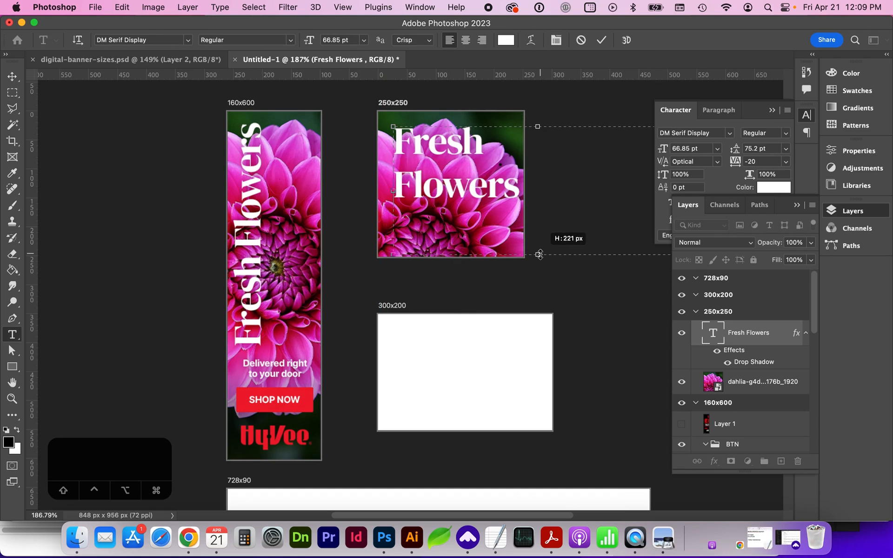
- Set the 250x250 headline to 54 pt with 53 pt leading and shrink its text box to fit the two lines
{"action": "key", "text": "super+a"}
{"action": "left_click", "coordinate": [786, 148]}
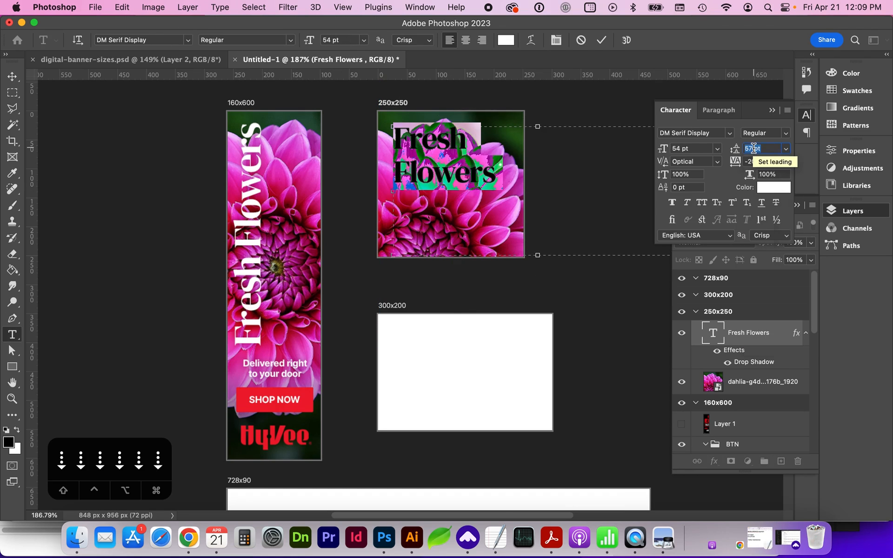
{"action": "key", "text": "Down"}
{"action": "key", "text": "Down"}
{"action": "key", "text": "Down"}
{"action": "key", "text": "Down"}
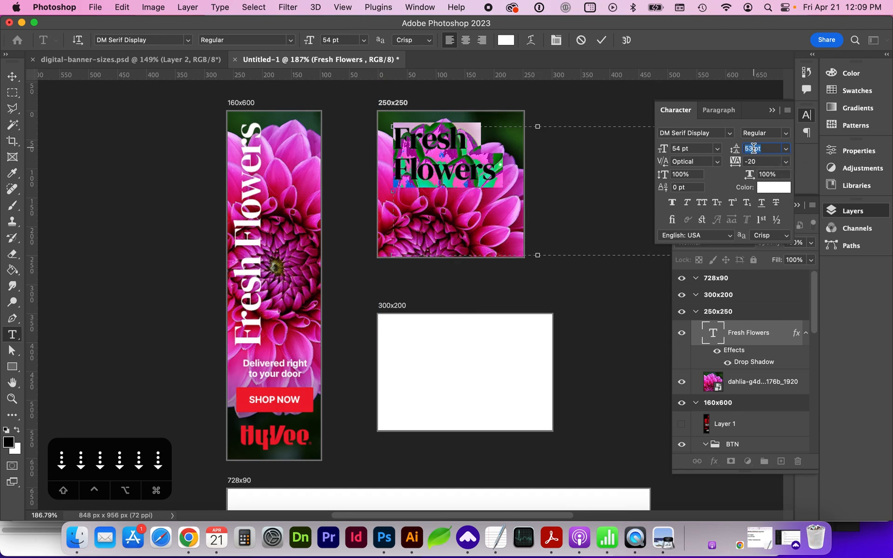
{"action": "scroll", "coordinate": [506, 219], "scroll_direction": "right", "scroll_amount": 5}
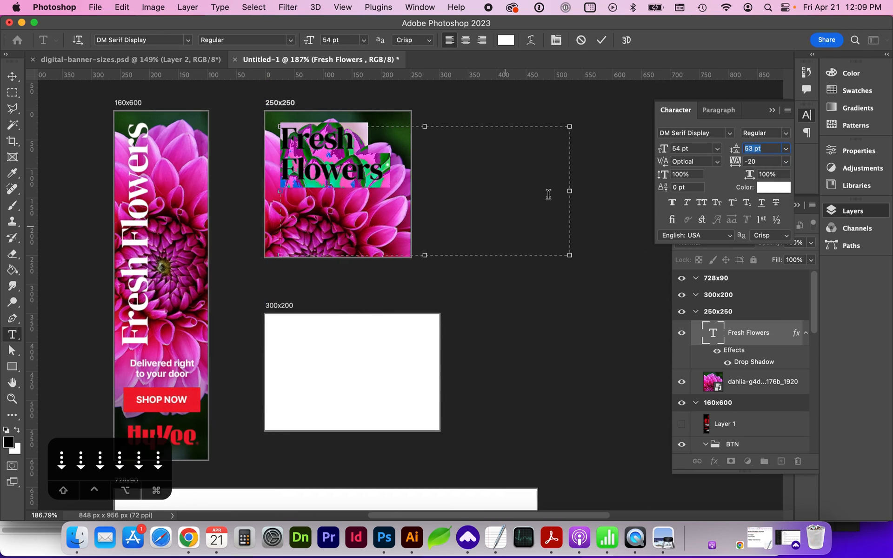
{"action": "left_click_drag", "start_coordinate": [570, 191], "coordinate": [404, 192]}
{"action": "left_click_drag", "start_coordinate": [342, 255], "coordinate": [343, 197]}
{"action": "left_click", "coordinate": [13, 77]}
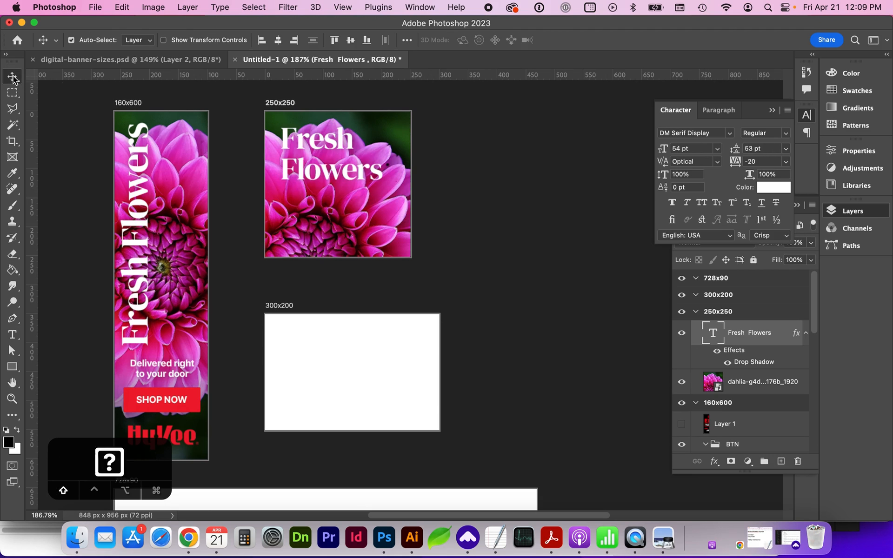
- Center-align the two-line headline and nudge it into the middle of the 250x250 artboard's upper half
{"action": "key", "text": "v"}
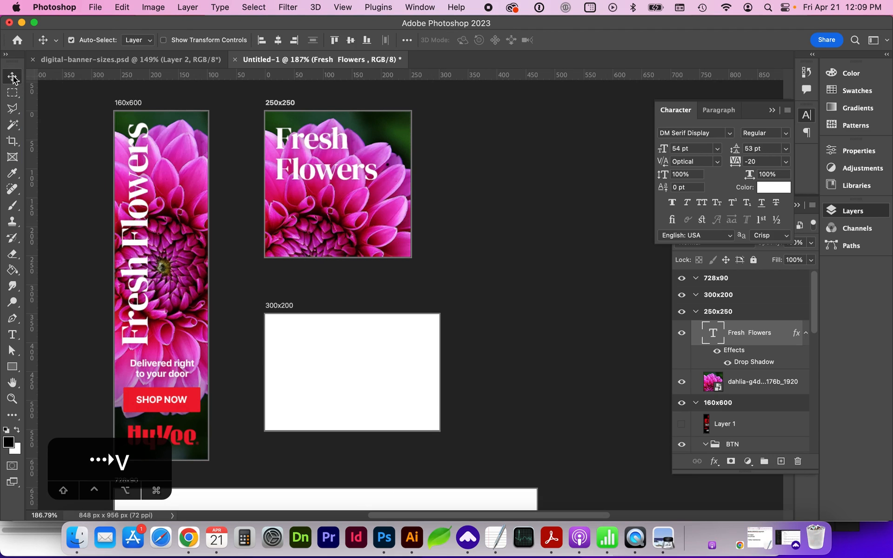
{"action": "left_click", "coordinate": [755, 332]}
{"action": "key", "text": "Right"}
{"action": "key", "text": "Right"}
{"action": "key", "text": "Right"}
{"action": "key", "text": "Right"}
{"action": "key", "text": "Down"}
{"action": "key", "text": "Down"}
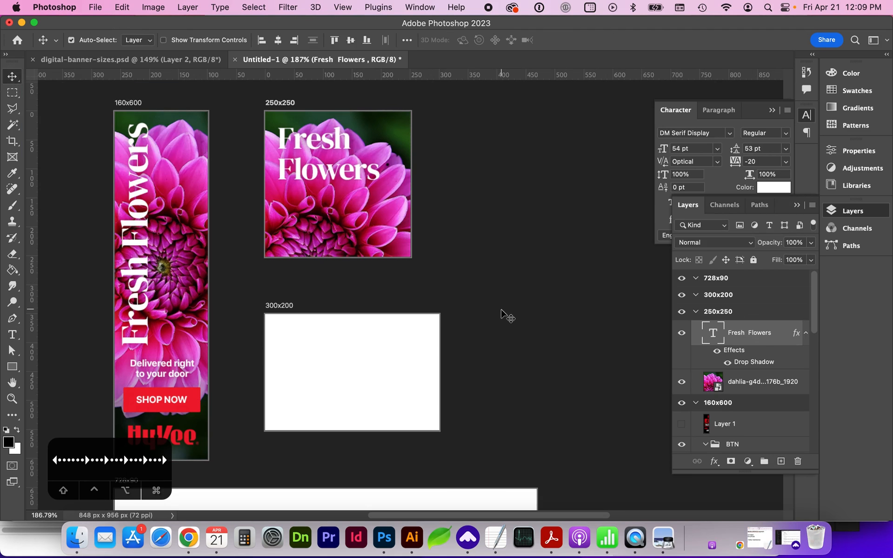
{"action": "key", "text": "t"}
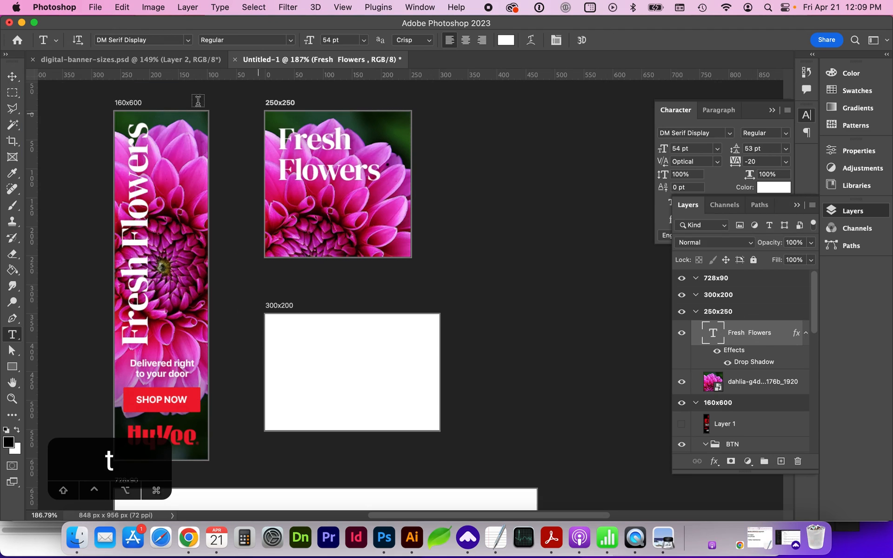
{"action": "left_click", "coordinate": [465, 40]}
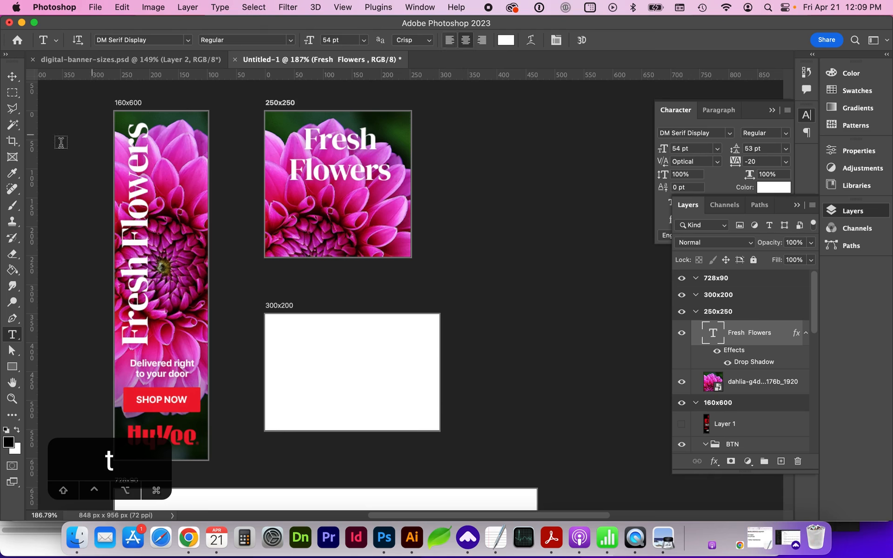
{"action": "left_click", "coordinate": [12, 78]}
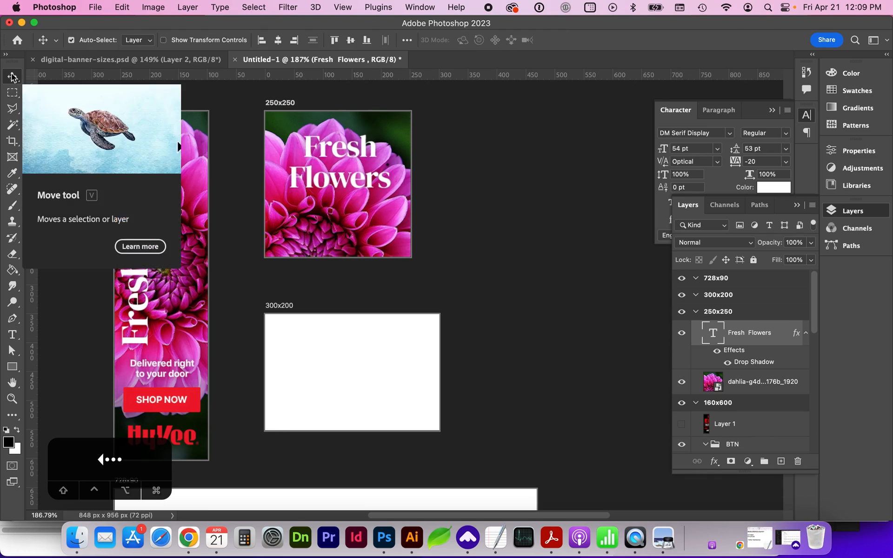
- Copy the BTN group and the HyVee Logo layer from the 160x600 artboard into the 250x250 artboard
{"action": "left_click", "coordinate": [169, 379]}
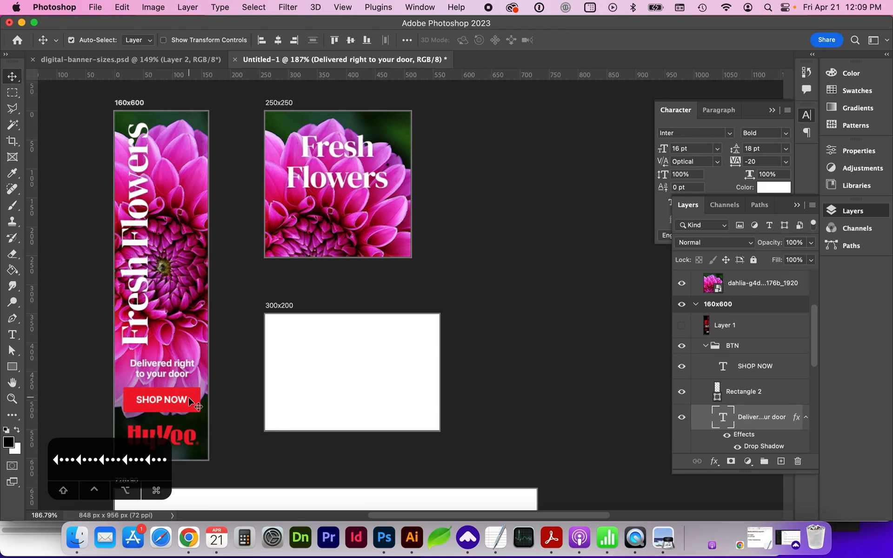
{"action": "left_click", "coordinate": [705, 346]}
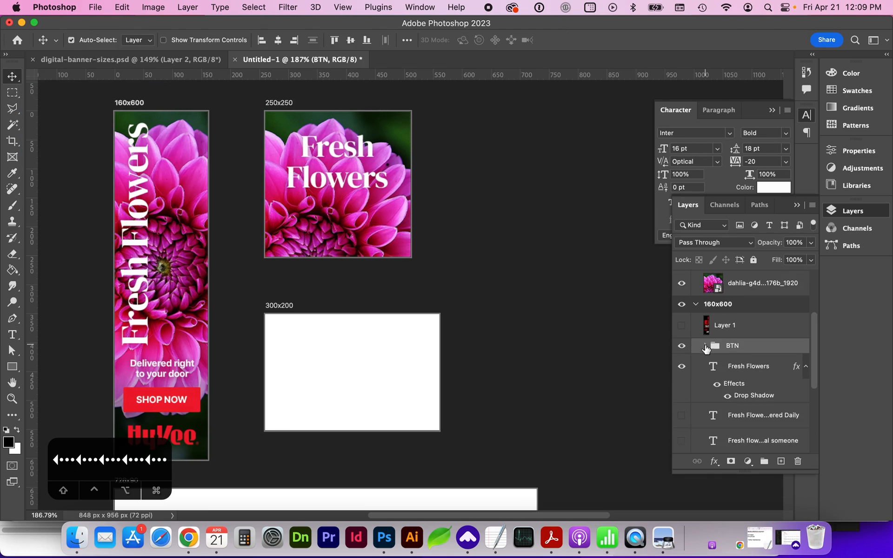
{"action": "scroll", "coordinate": [733, 352], "scroll_direction": "down", "scroll_amount": 5}
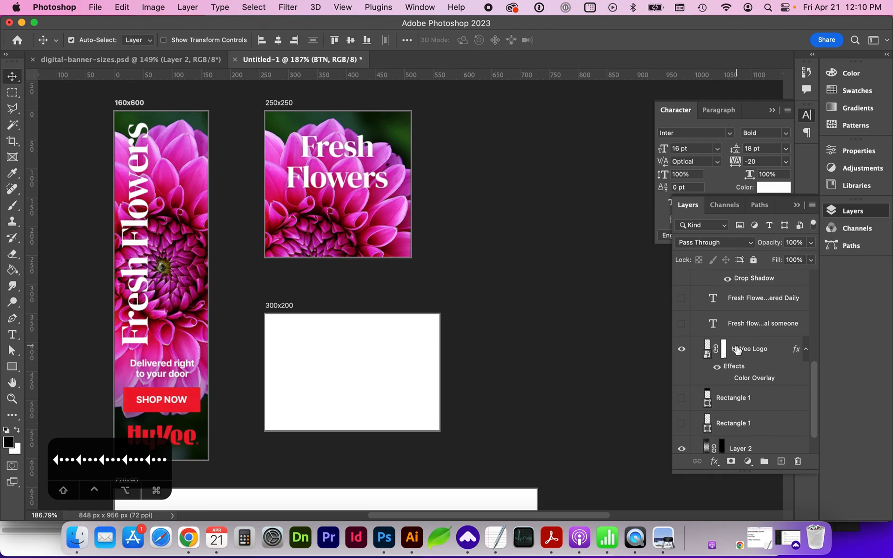
{"action": "scroll", "coordinate": [737, 350], "scroll_direction": "down", "scroll_amount": 2}
{"action": "scroll", "coordinate": [746, 419], "scroll_direction": "up", "scroll_amount": 2}
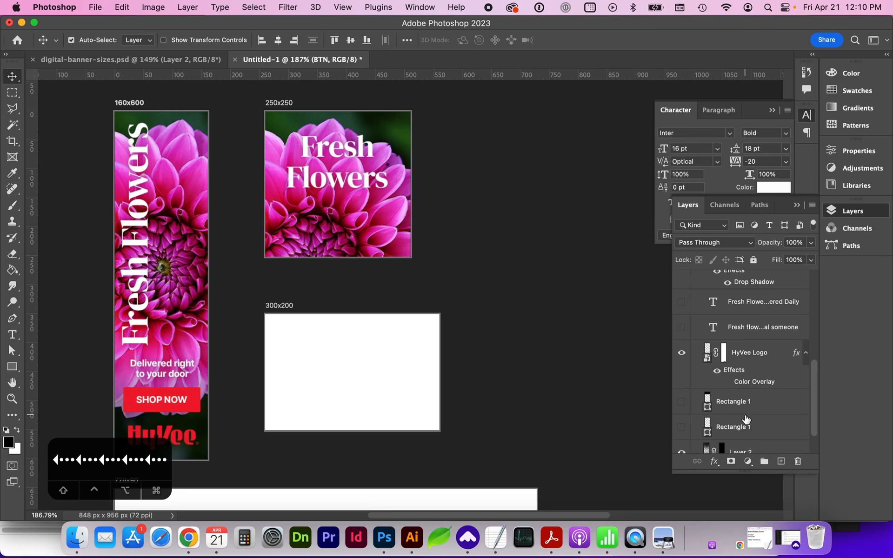
{"action": "left_click", "coordinate": [753, 357], "text": "super"}
{"action": "scroll", "coordinate": [754, 358], "scroll_direction": "up", "scroll_amount": 2}
{"action": "scroll", "coordinate": [754, 357], "scroll_direction": "up", "scroll_amount": 4}
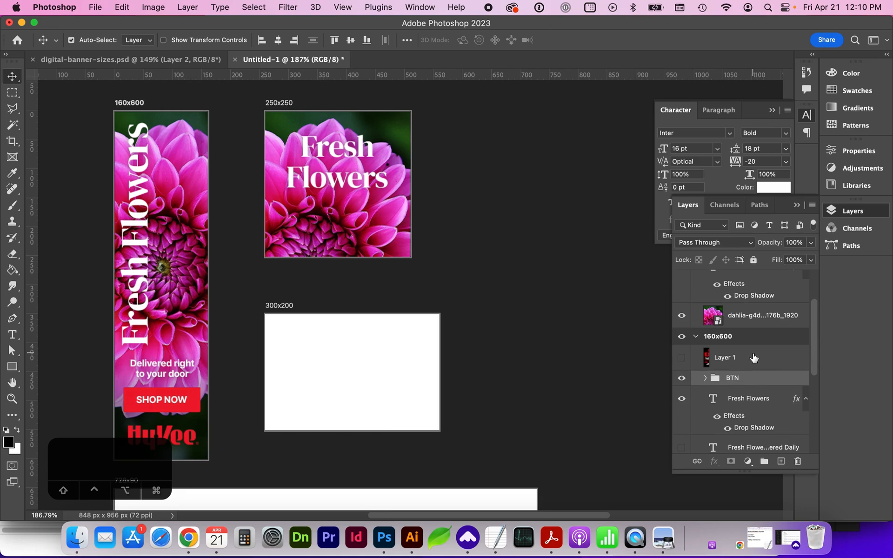
{"action": "left_click_drag", "start_coordinate": [754, 381], "coordinate": [741, 332]}
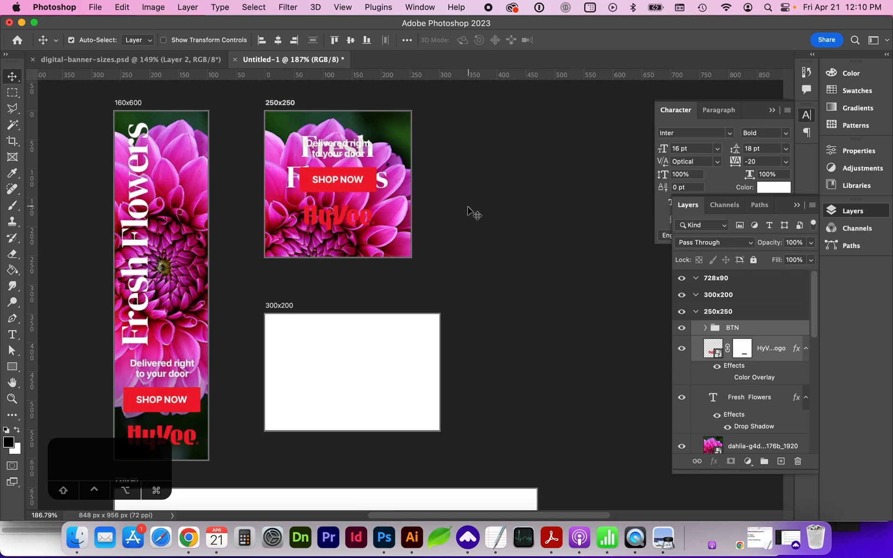
- Move the tagline and button group to the bottom of the 250x250 artboard, and place the slightly reduced HyVee logo at its top
{"action": "left_click", "coordinate": [753, 327]}
{"action": "key", "text": "super+t"}
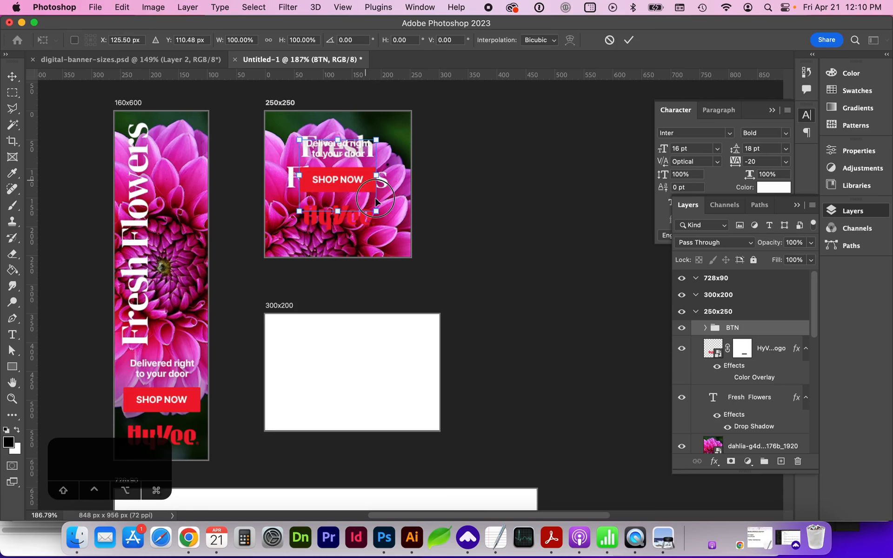
{"action": "left_click_drag", "start_coordinate": [365, 183], "coordinate": [369, 132]}
{"action": "key", "text": "Return"}
{"action": "key", "text": "super+t"}
{"action": "left_click_drag", "start_coordinate": [381, 115], "coordinate": [393, 136]}
{"action": "key", "text": "Return"}
- Reduce the 250x250 headline to 48.14 pt with 43.52 pt leading and fit it between the logo and the tagline
{"action": "double_click", "coordinate": [293, 172]}
{"action": "key", "text": "alt+Up"}
{"action": "key", "text": "alt+Up"}
{"action": "key", "text": "super+Return"}
{"action": "key", "text": "super+t"}
{"action": "key", "text": "Down"}
{"action": "key", "text": "Down"}
{"action": "key", "text": "Down"}
{"action": "key", "text": "Down"}
{"action": "key", "text": "Return"}
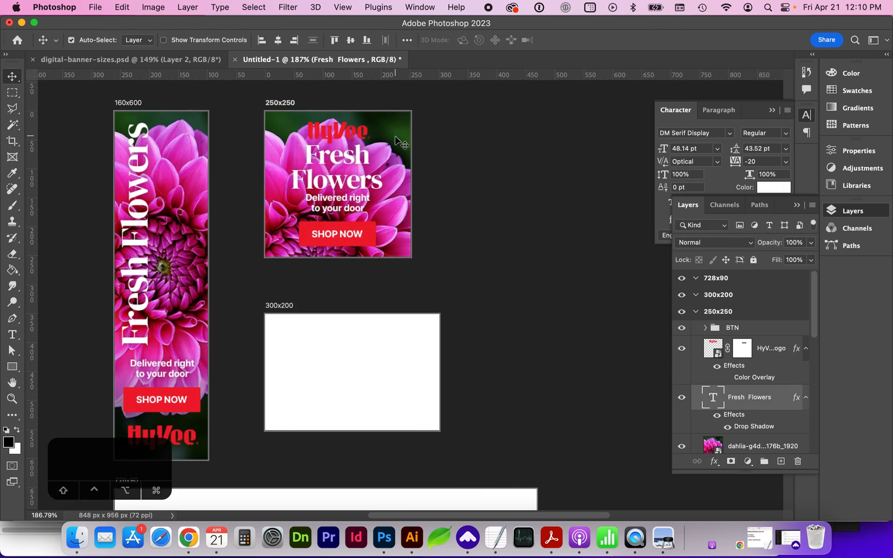
- Widen the "Delivered right to your door" text box to put the tagline on one line, centered between the headline and the button
{"action": "double_click", "coordinate": [367, 200]}
{"action": "left_click_drag", "start_coordinate": [373, 211], "coordinate": [440, 213]}
{"action": "left_click", "coordinate": [14, 77]}
{"action": "key", "text": "shift+Left"}
{"action": "key", "text": "shift+Left"}
{"action": "key", "text": "shift+Left"}
{"action": "key", "text": "shift+Left"}
{"action": "key", "text": "shift+Left"}
{"action": "key", "text": "shift+Left"}
{"action": "key", "text": "shift+Down"}
{"action": "key", "text": "Right"}
{"action": "key", "text": "Right"}
{"action": "key", "text": "Right"}
{"action": "key", "text": "Right"}
{"action": "key", "text": "Right"}
{"action": "key", "text": "Right"}
{"action": "key", "text": "Right"}
{"action": "key", "text": "Right"}
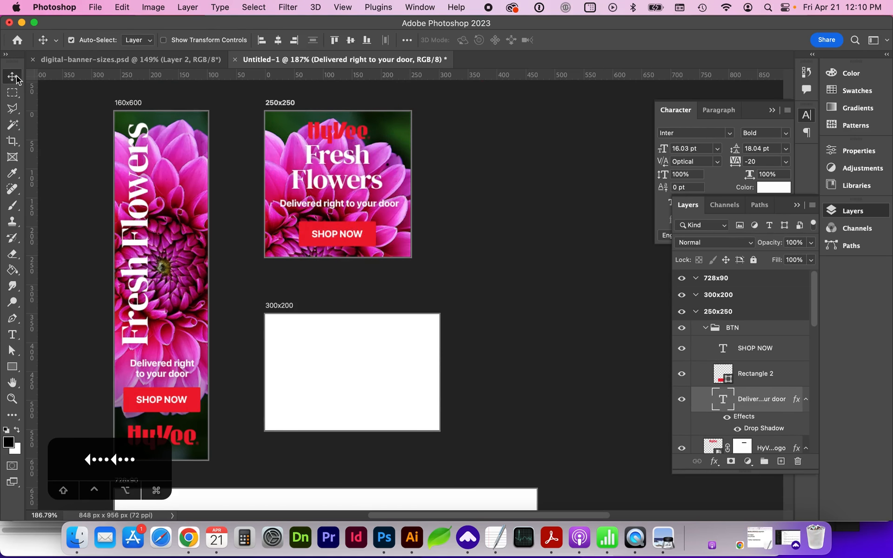
- Move the dahlia photo up in the 250x250 artboard to place the flower's center behind the headline
{"action": "left_click", "coordinate": [397, 238]}
{"action": "key", "text": "shift+Up"}
{"action": "key", "text": "shift+Up"}
{"action": "key", "text": "shift+Up"}
{"action": "key", "text": "shift+Up"}
{"action": "key", "text": "shift+Up"}
{"action": "key", "text": "shift+Up"}
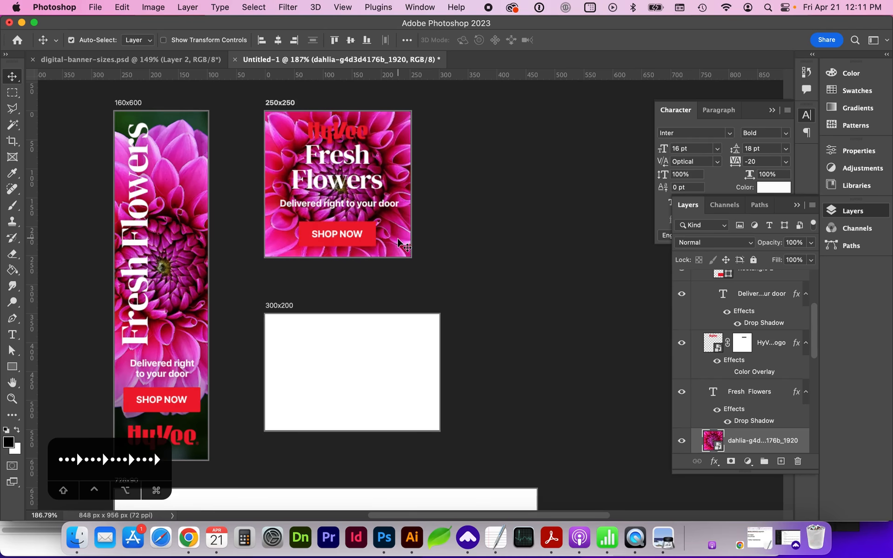
- Shift the dahlia photo in the 250x250 artboard to put the flower's center in the artboard's lower-left area
{"action": "left_click_drag", "start_coordinate": [397, 238], "coordinate": [348, 265]}
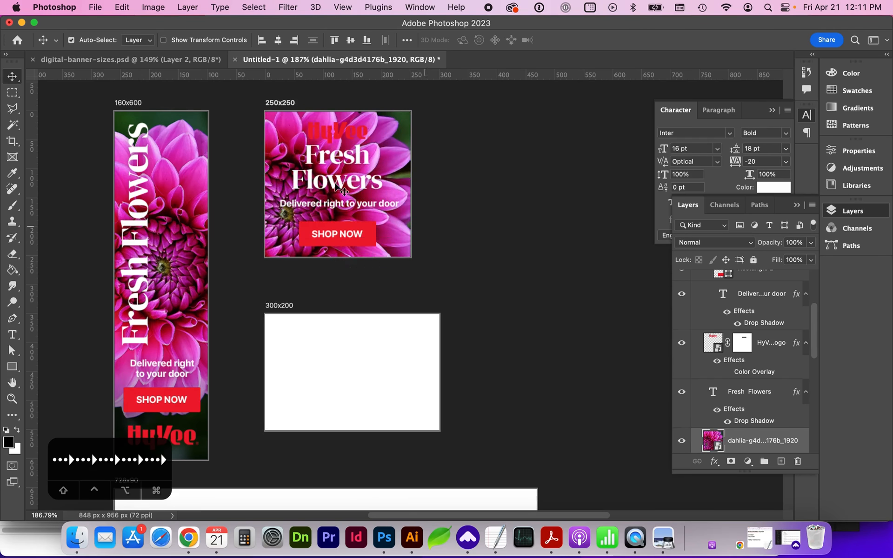
- Switch to Finder, preview the Flowers folder's photos, and place the sunflower photo hd-wallpaper-g21e796b72_1920.jpg into the 250x250 artboard
{"action": "left_click", "coordinate": [83, 542]}
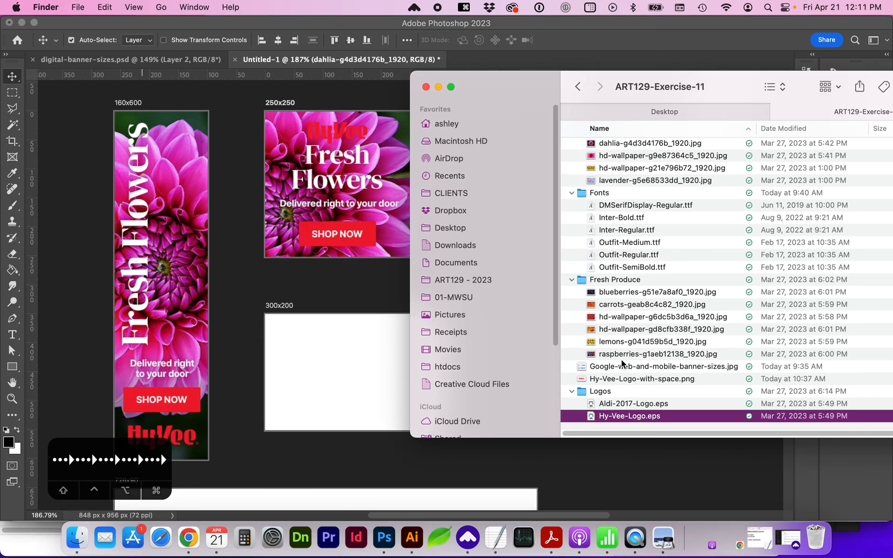
{"action": "scroll", "coordinate": [622, 364], "scroll_direction": "up", "scroll_amount": 2}
{"action": "left_click", "coordinate": [623, 200]}
{"action": "key", "text": "Down"}
{"action": "key", "text": "space"}
{"action": "key", "text": "Down"}
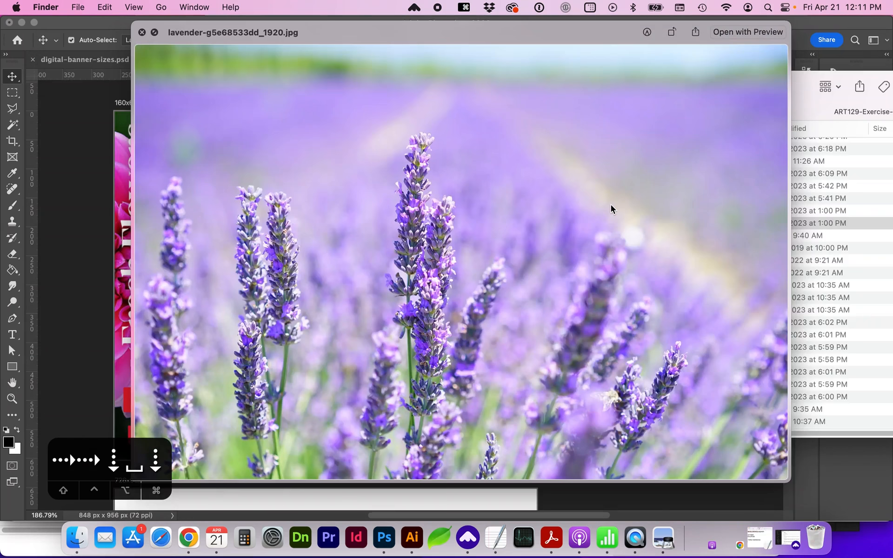
{"action": "key", "text": "Up"}
{"action": "key", "text": "space"}
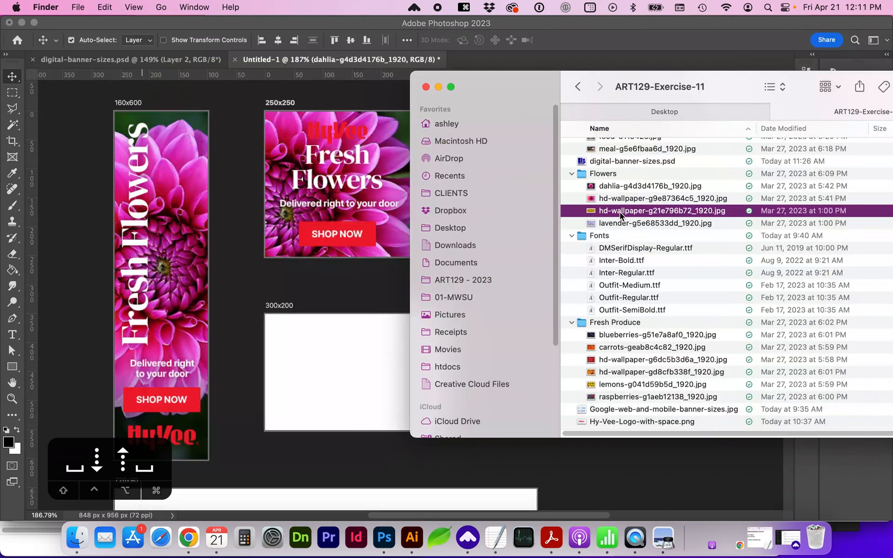
{"action": "left_click_drag", "start_coordinate": [619, 214], "coordinate": [269, 145]}
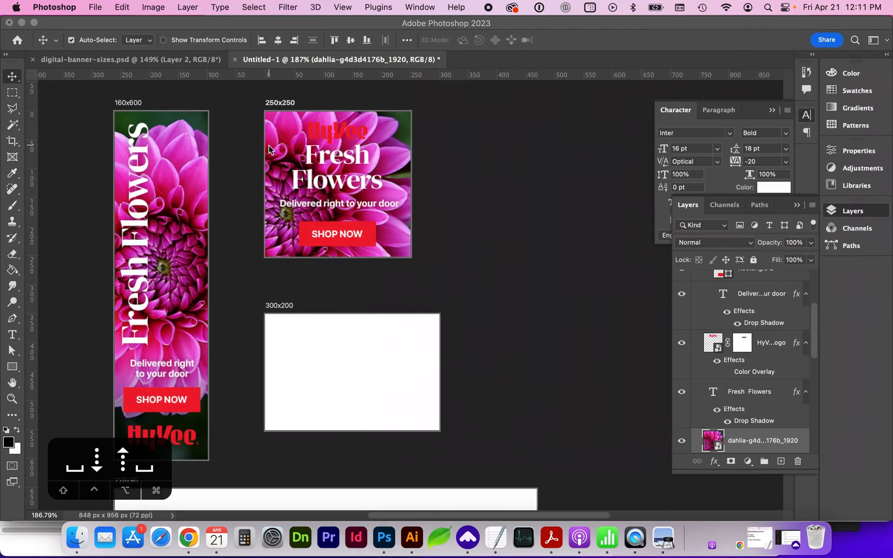
- Scale the placed sunflower photo to 43.47% so it fills the 250x250 artboard, and commit the placement
{"action": "left_click_drag", "start_coordinate": [411, 150], "coordinate": [516, 96]}
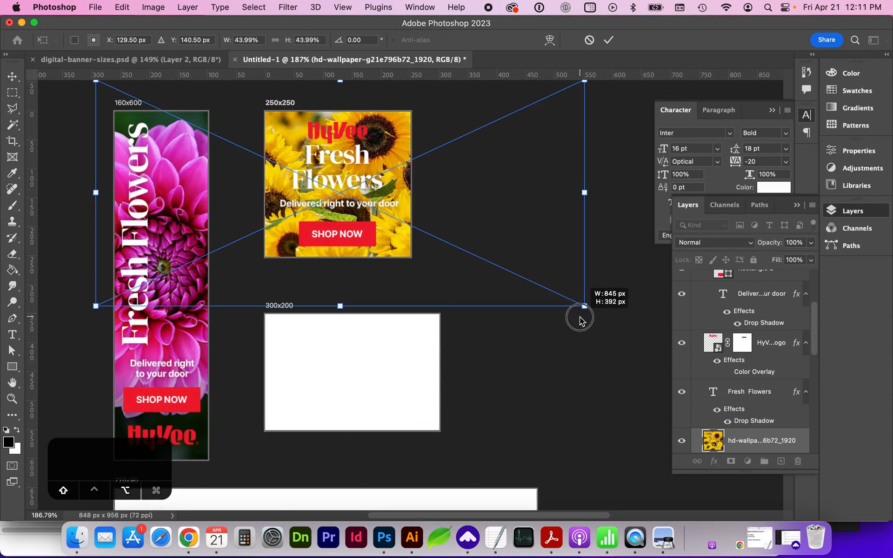
{"action": "left_click_drag", "start_coordinate": [580, 319], "coordinate": [576, 314]}
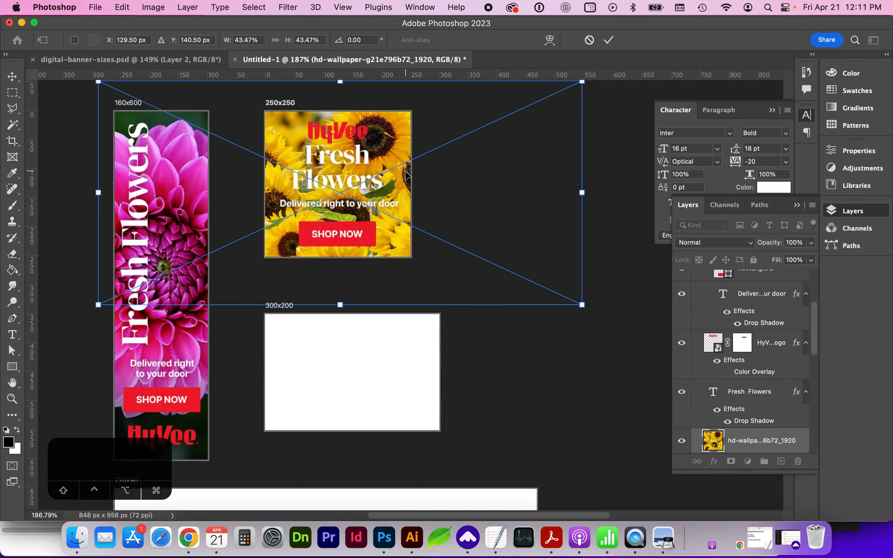
{"action": "key", "text": "Return"}
- Add a new empty layer directly above the sunflower photo in the 250x250 artboard
{"action": "key", "text": "super+equal"}
{"action": "key", "text": "super+equal"}
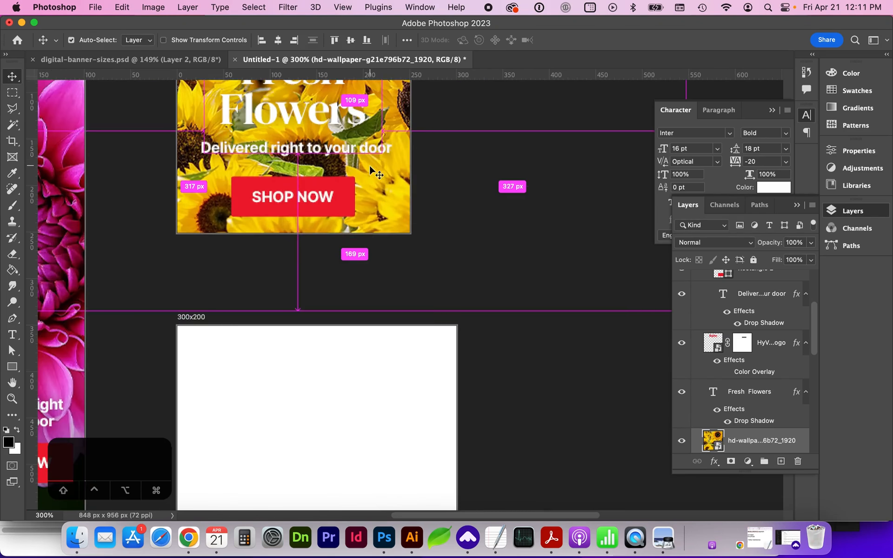
{"action": "key", "text": "super+minus"}
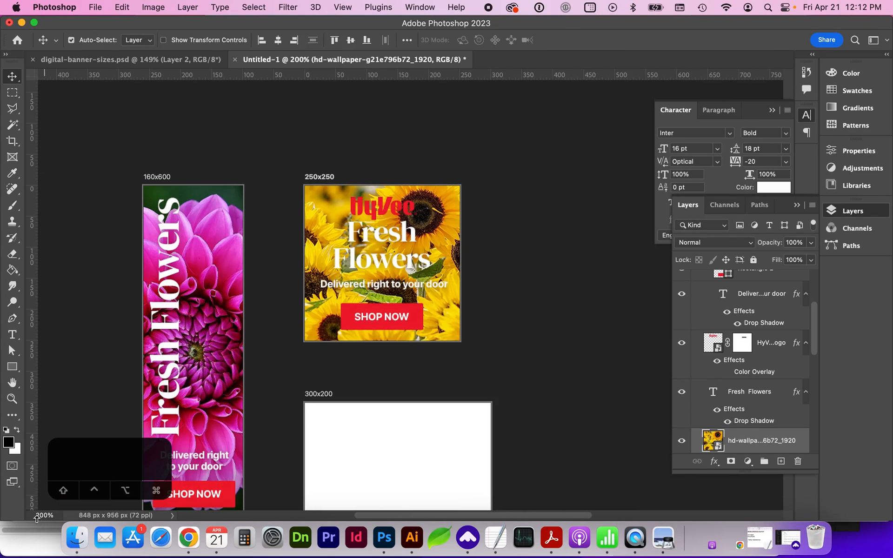
{"action": "key", "text": "super+minus"}
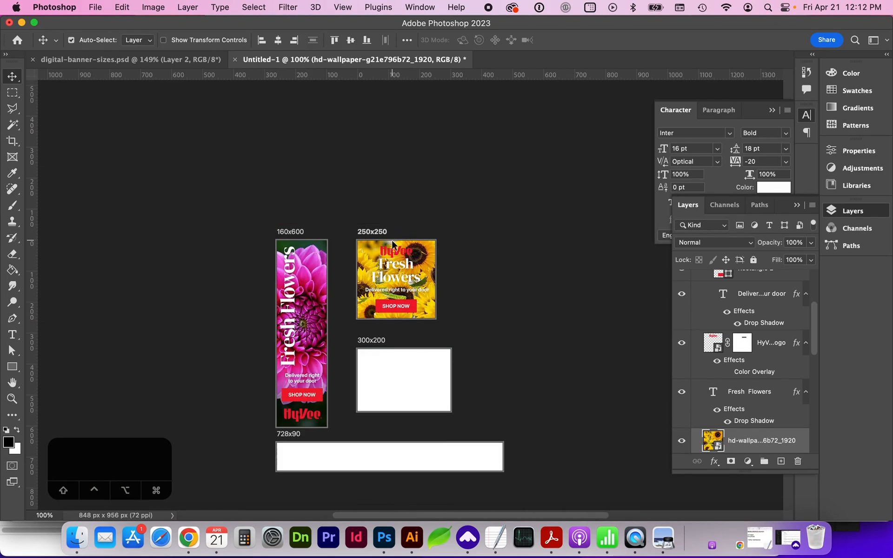
{"action": "scroll", "coordinate": [434, 330], "scroll_direction": "right", "scroll_amount": 1}
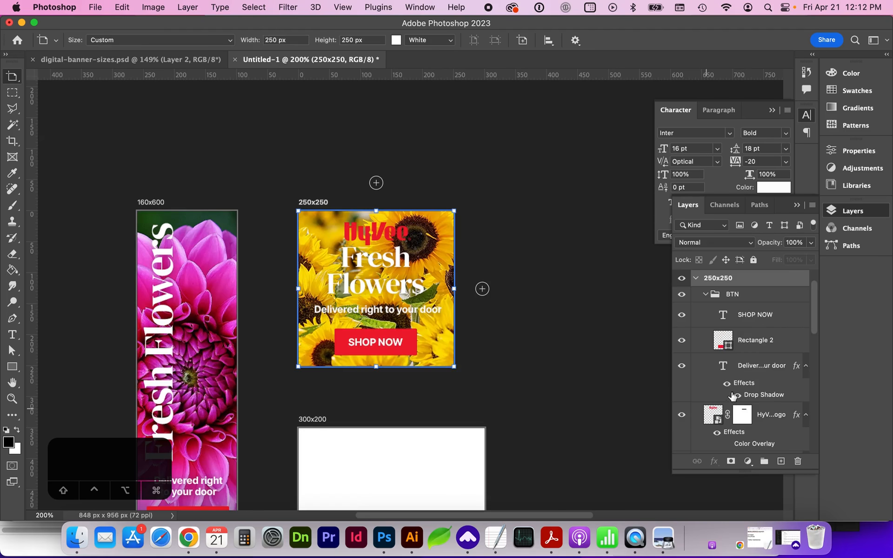
{"action": "scroll", "coordinate": [733, 395], "scroll_direction": "down", "scroll_amount": 5}
{"action": "left_click", "coordinate": [745, 395]}
{"action": "key", "text": "v"}
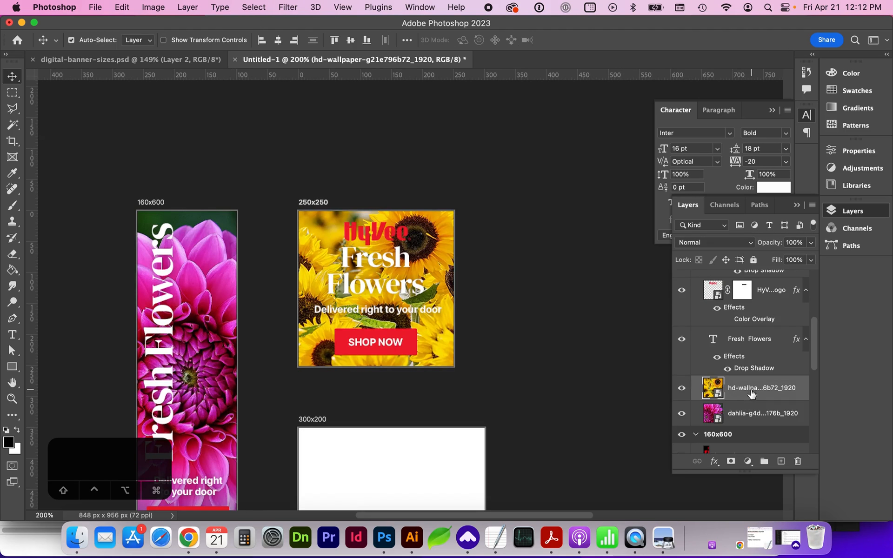
{"action": "left_click", "coordinate": [781, 461]}
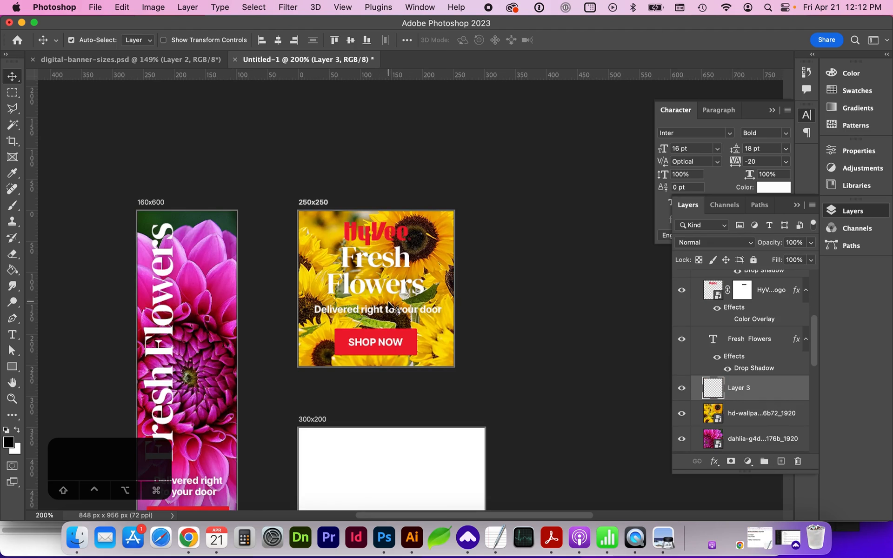
- Darken the sunflower photo by painting black on the new layer with a 1500 px soft brush at 19% opacity
{"action": "key", "text": "b"}
{"action": "key", "text": "bracketright"}
{"action": "key", "text": "bracketright"}
{"action": "key", "text": "bracketright"}
{"action": "key", "text": "bracketright"}
{"action": "key", "text": "bracketright"}
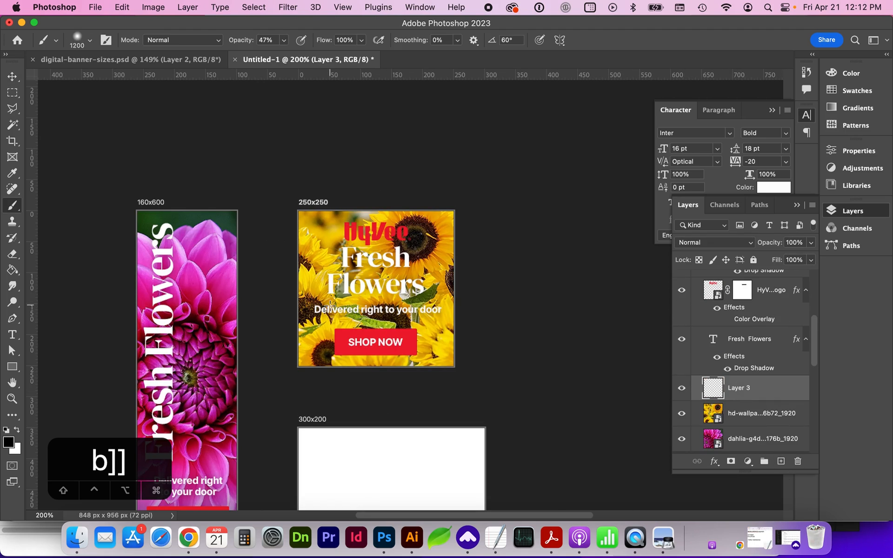
{"action": "left_click", "coordinate": [283, 40]}
{"action": "left_click", "coordinate": [358, 285]}
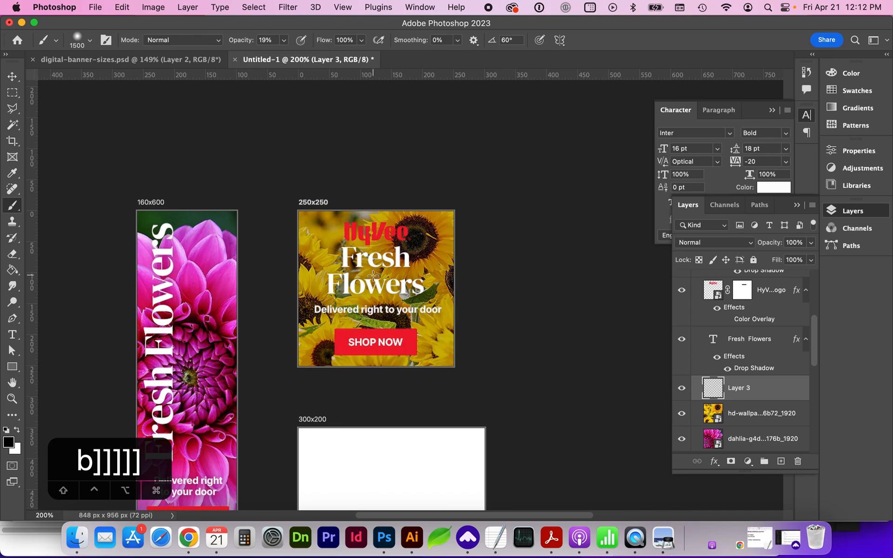
{"action": "left_click", "coordinate": [361, 261]}
{"action": "left_click", "coordinate": [367, 279]}
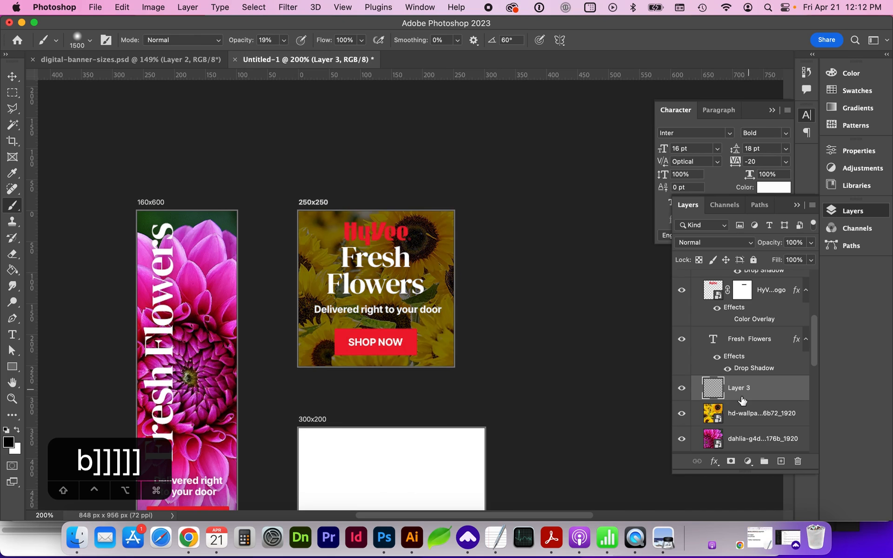
- Add a mask to the black shading layer and paint it with a smaller black brush to partly restore the sunflowers' brightness
{"action": "left_click", "coordinate": [731, 462]}
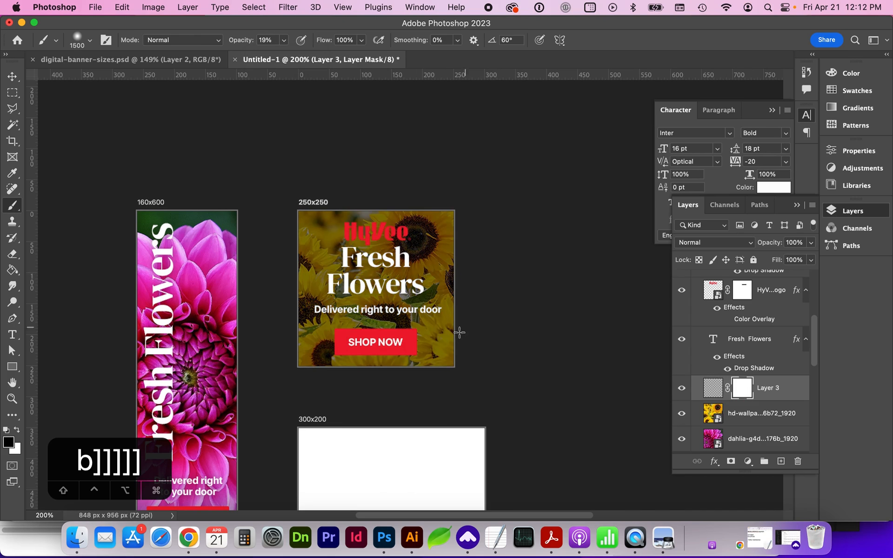
{"action": "key", "text": "x"}
{"action": "key", "text": "x"}
{"action": "key", "text": "bracketleft"}
{"action": "key", "text": "bracketleft"}
{"action": "key", "text": "bracketleft"}
{"action": "key", "text": "bracketleft"}
{"action": "key", "text": "bracketleft"}
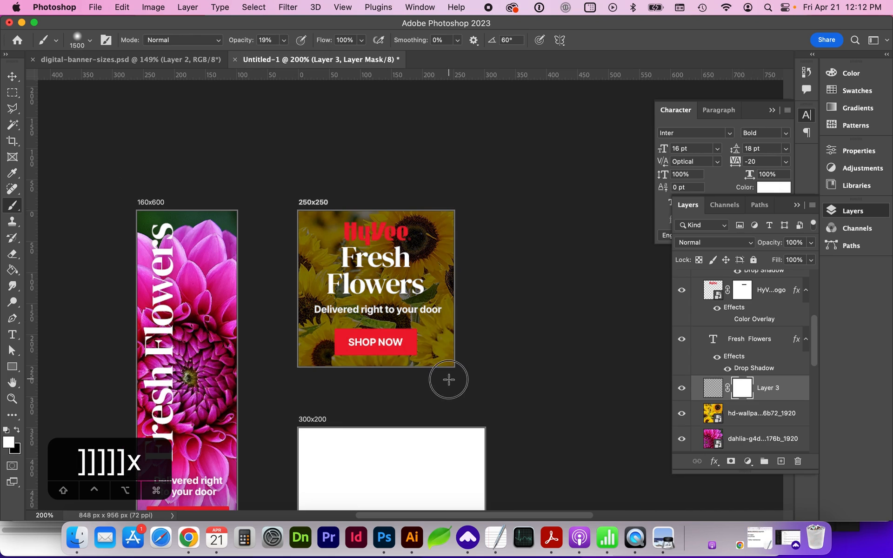
{"action": "left_click", "coordinate": [421, 339]}
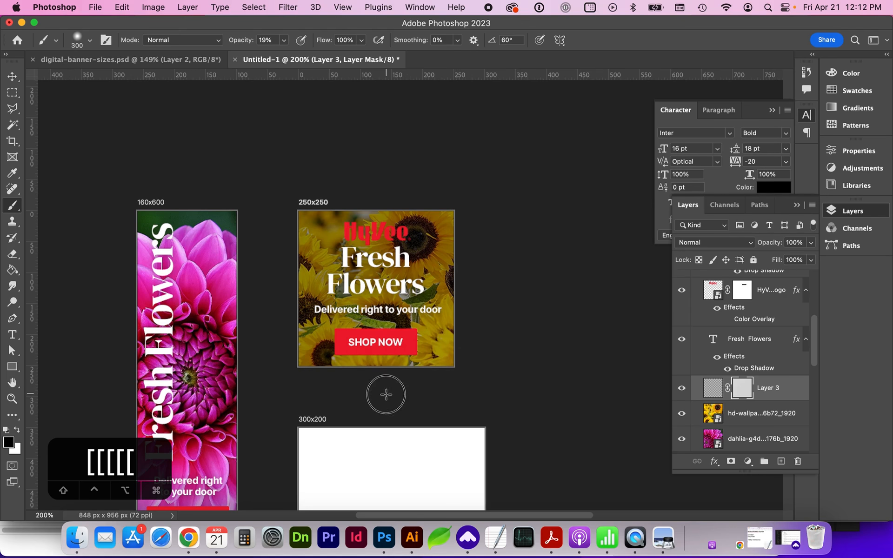
{"action": "key", "text": "bracketleft"}
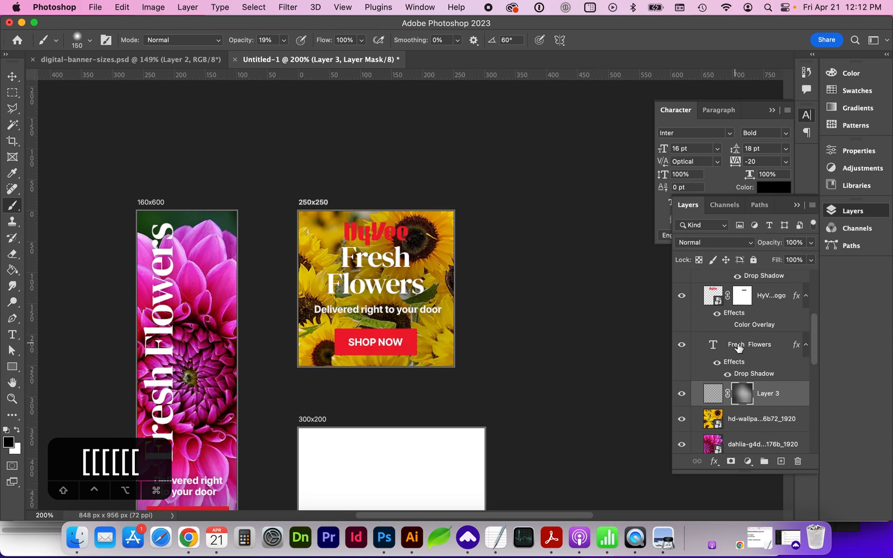
- Copy the headline's drop shadow onto the 250x250 HyVee logo, and turn that shadow off in the logo's layer style
{"action": "left_click", "coordinate": [789, 352]}
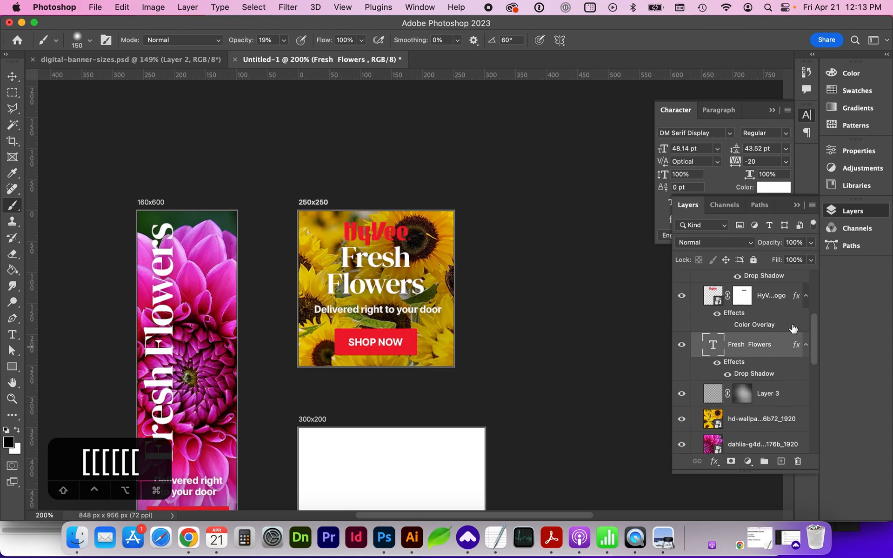
{"action": "left_click_drag", "start_coordinate": [795, 349], "coordinate": [785, 307]}
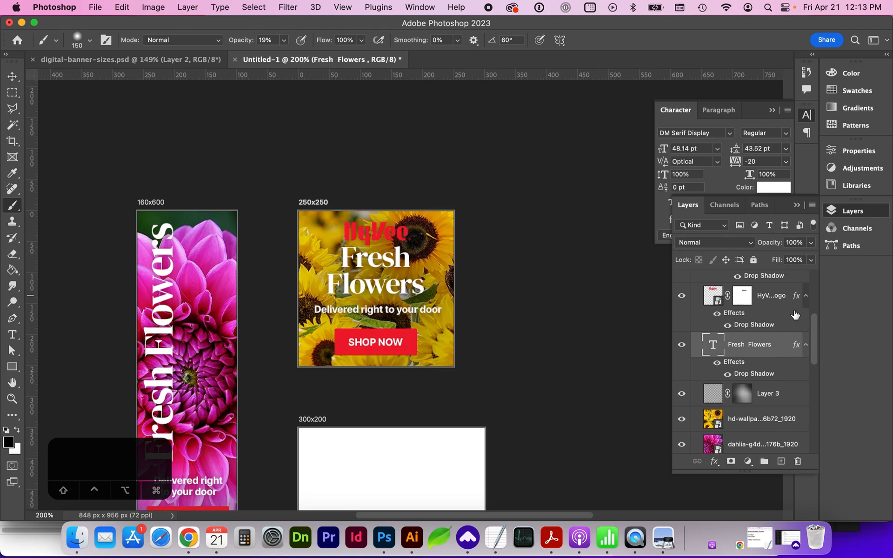
{"action": "double_click", "coordinate": [762, 310]}
{"action": "left_click_drag", "start_coordinate": [579, 105], "coordinate": [727, 104]}
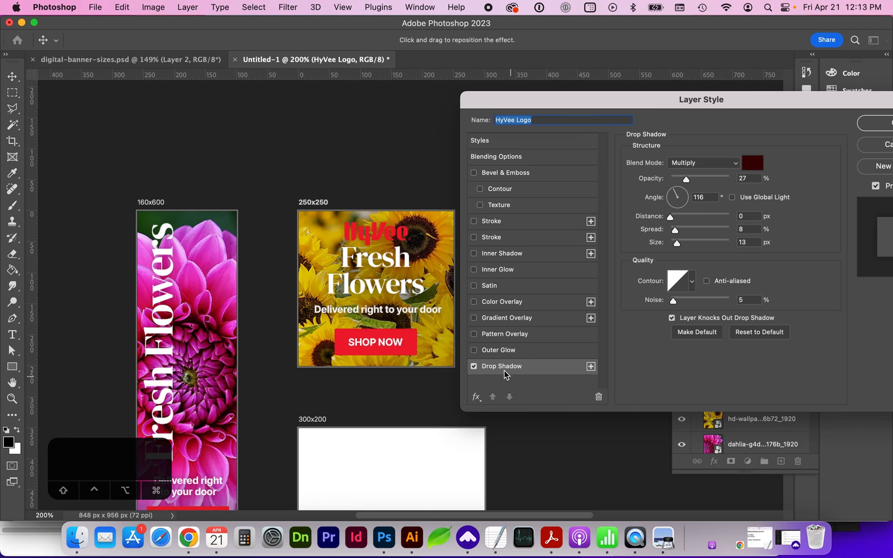
{"action": "left_click", "coordinate": [485, 370]}
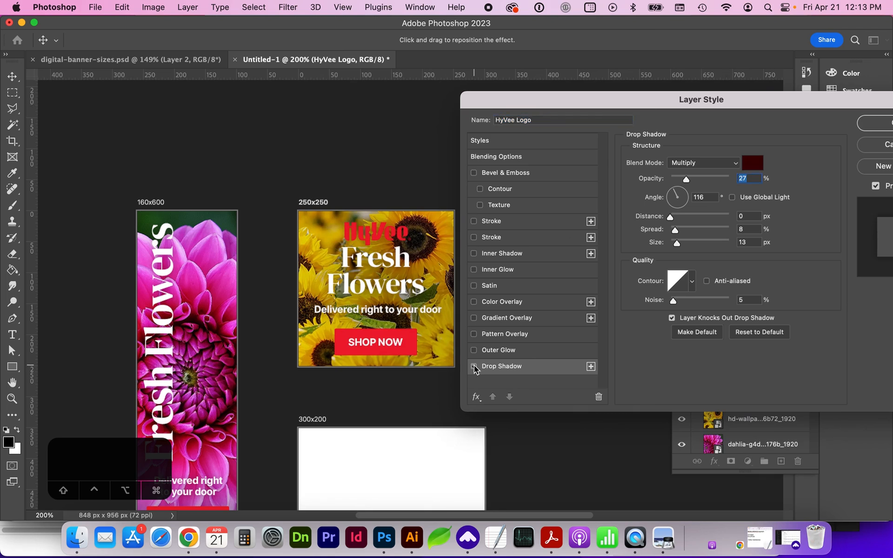
{"action": "key", "text": "Return"}
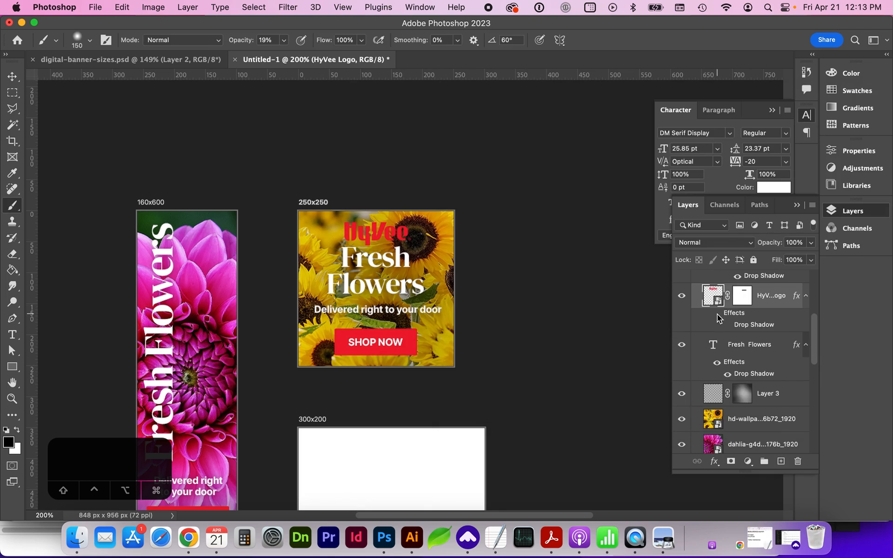
- Paint a soft white glow behind the HyVee logo on a new layer above the shading, and set its blend mode to Overlay
{"action": "left_click", "coordinate": [741, 393]}
{"action": "key", "text": "x"}
{"action": "left_click", "coordinate": [781, 461]}
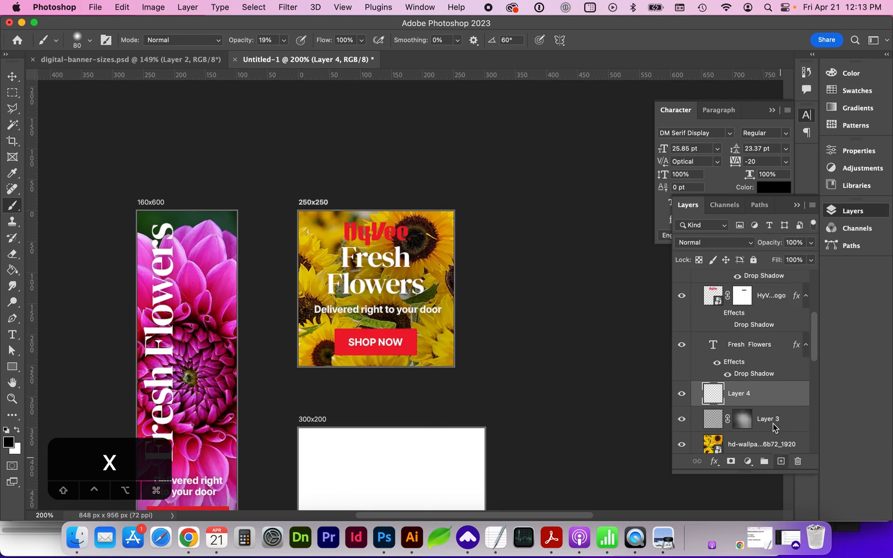
{"action": "key", "text": "b"}
{"action": "key", "text": "x"}
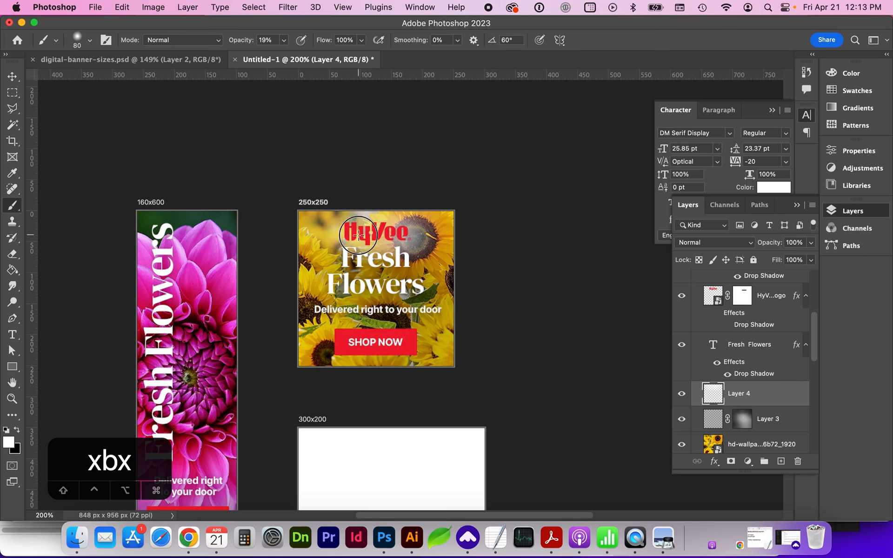
{"action": "left_click", "coordinate": [719, 243]}
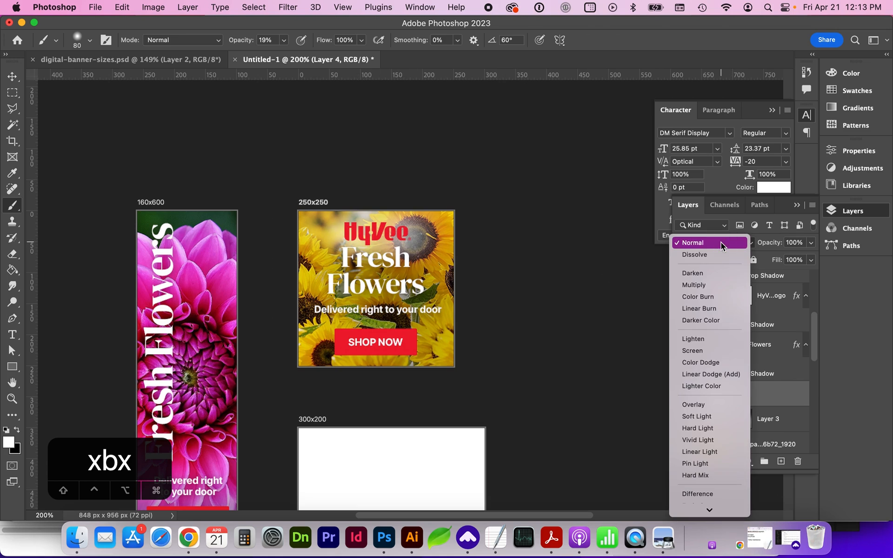
{"action": "left_click", "coordinate": [690, 402]}
- Stretch the white glow layer horizontally past the 250x250 artboard's edge, and lower the layer's opacity to 67%
{"action": "key", "text": "super+t"}
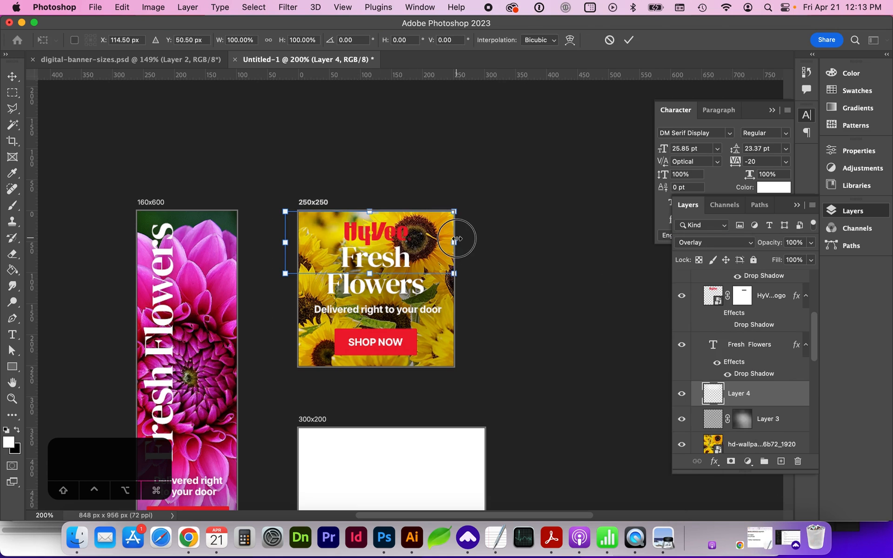
{"action": "left_click_drag", "start_coordinate": [454, 243], "coordinate": [497, 241]}
{"action": "key", "text": "Return"}
{"action": "key", "text": "b"}
{"action": "left_click", "coordinate": [811, 243]}
{"action": "left_click_drag", "start_coordinate": [792, 258], "coordinate": [790, 257]}
- Reposition the sunflower photo in the 250x250 artboard so a dark-centered bloom sits at the right edge beside the headline
{"action": "key", "text": "v"}
{"action": "left_click_drag", "start_coordinate": [422, 238], "coordinate": [498, 156]}
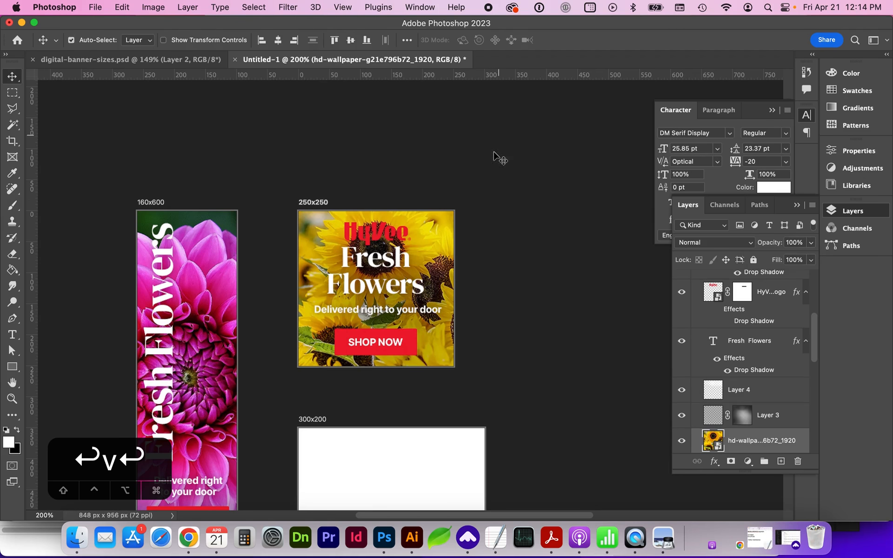
{"action": "key", "text": "Left"}
{"action": "key", "text": "Left"}
{"action": "key", "text": "Left"}
{"action": "key", "text": "Left"}
{"action": "key", "text": "super+z"}
{"action": "key", "text": "super+z"}
{"action": "key", "text": "super+z"}
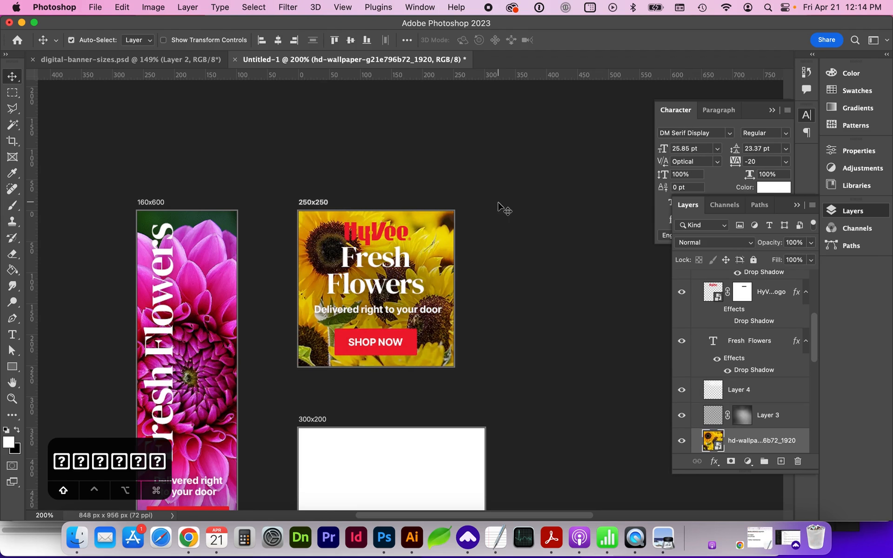
- Nudge the 250x250 headline and tagline slightly down and the HyVee logo slightly up to even out their spacing
{"action": "left_click", "coordinate": [373, 264]}
{"action": "left_click", "coordinate": [411, 309]}
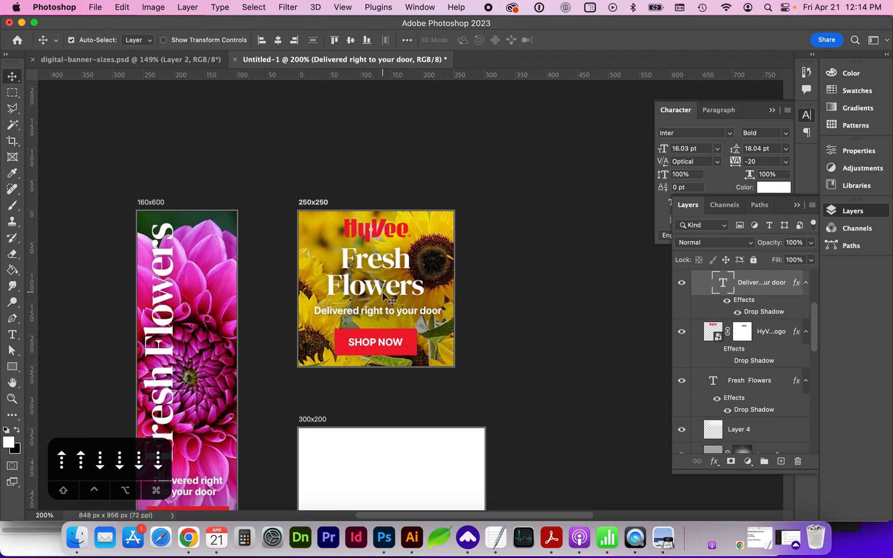
{"action": "left_click", "coordinate": [381, 289]}
{"action": "left_click", "coordinate": [376, 230]}
- Paint black at 100% opacity on the shading layer's mask along the 250x250 artboard's edges to brighten the sunflowers there
{"action": "scroll", "coordinate": [710, 357], "scroll_direction": "down", "scroll_amount": 2}
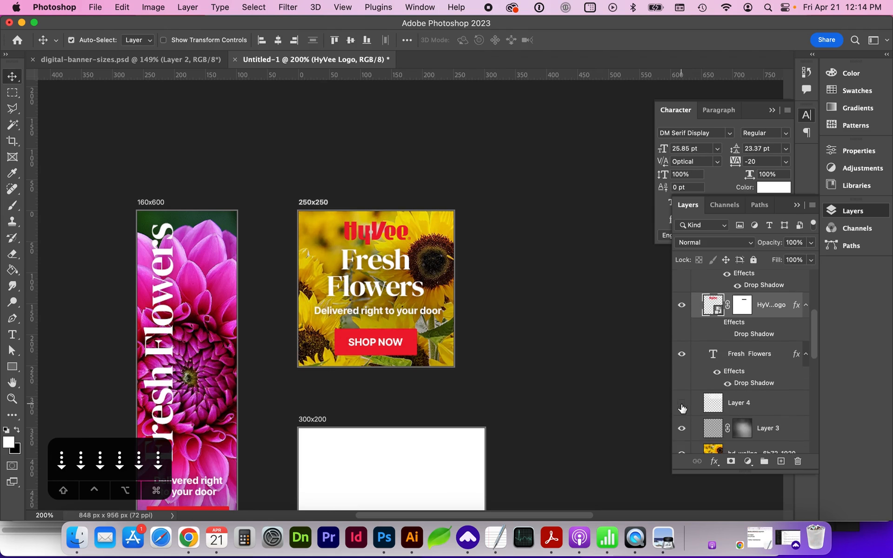
{"action": "left_click", "coordinate": [713, 403]}
{"action": "left_click", "coordinate": [681, 429]}
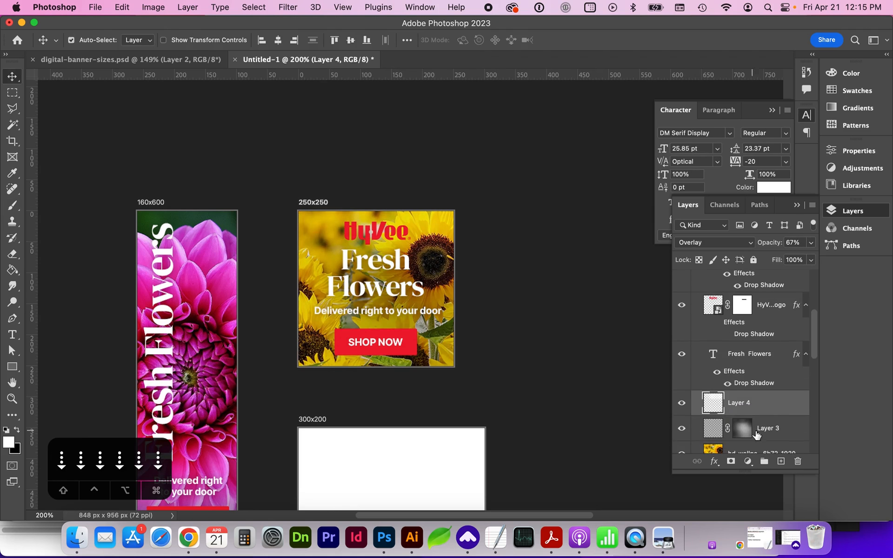
{"action": "left_click", "coordinate": [742, 427]}
{"action": "key", "text": "b"}
{"action": "mouse_move", "coordinate": [300, 342]}
{"action": "left_mouse_down"}
{"action": "mouse_move", "coordinate": [437, 207]}
{"action": "mouse_move", "coordinate": [439, 297]}
{"action": "mouse_move", "coordinate": [367, 326]}
{"action": "mouse_move", "coordinate": [314, 201]}
{"action": "left_mouse_up"}
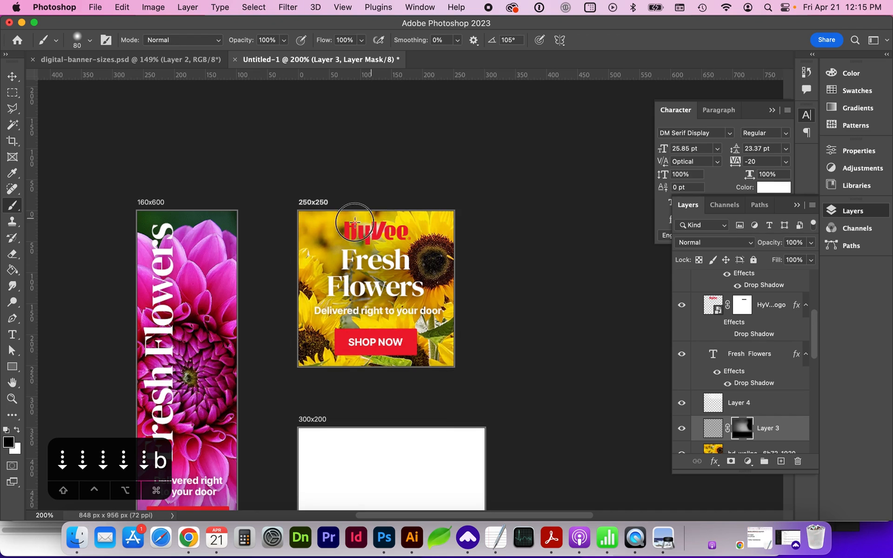
- Duplicate the BTN group containing the button and tagline in the 250x250 artboard
{"action": "key", "text": "v"}
{"action": "left_click", "coordinate": [397, 331]}
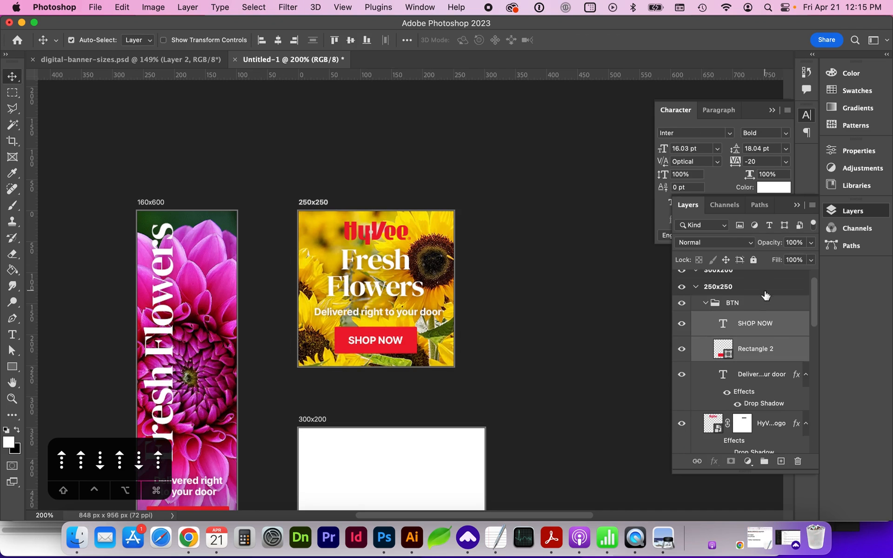
{"action": "left_click", "coordinate": [752, 303]}
{"action": "left_click", "coordinate": [705, 303]}
{"action": "left_click_drag", "start_coordinate": [754, 308], "coordinate": [781, 461]}
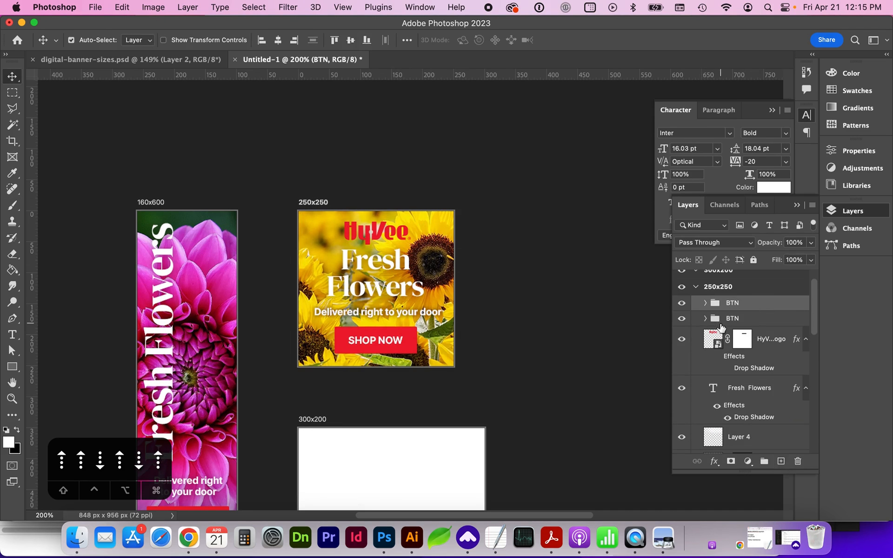
- Stretch the duplicated button's red rectangle to 200% width so it spans the 250x250 artboard
{"action": "left_click", "coordinate": [705, 303]}
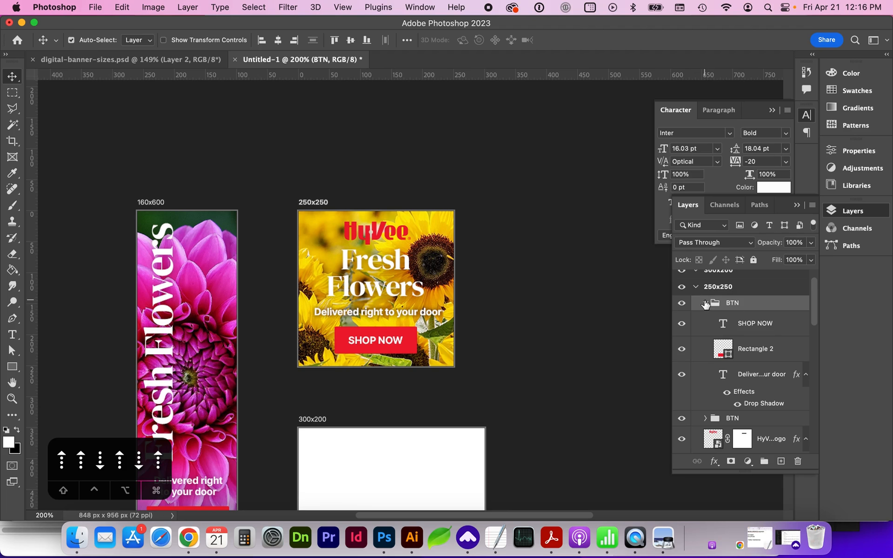
{"action": "left_click", "coordinate": [745, 350]}
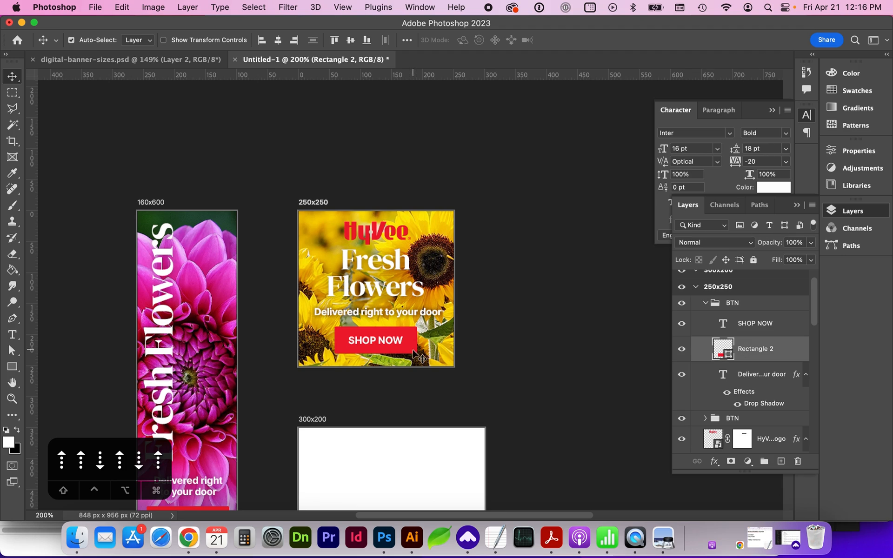
{"action": "key", "text": "super+t"}
{"action": "left_click_drag", "start_coordinate": [336, 342], "coordinate": [295, 343]}
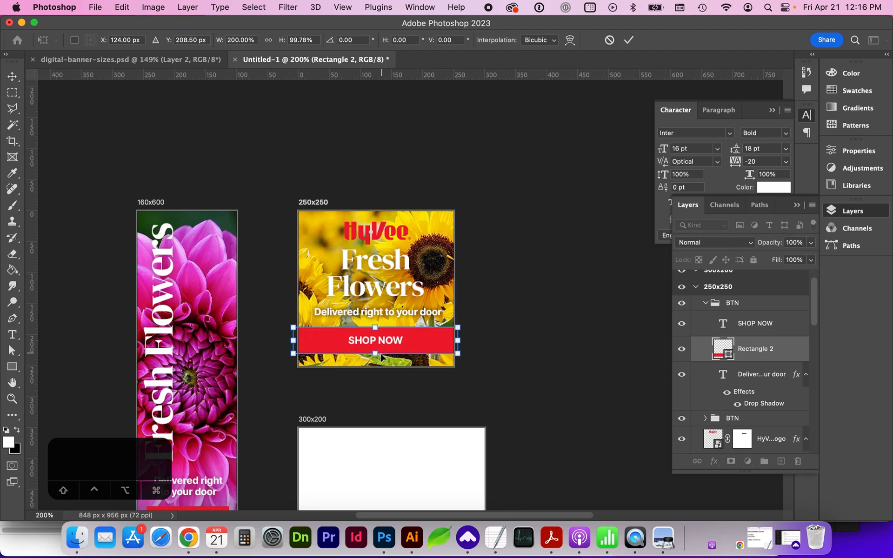
{"action": "key", "text": "Return"}
- Move the duplicated button group down toward the lower edge of the 250x250 artboard
{"action": "left_click", "coordinate": [759, 308]}
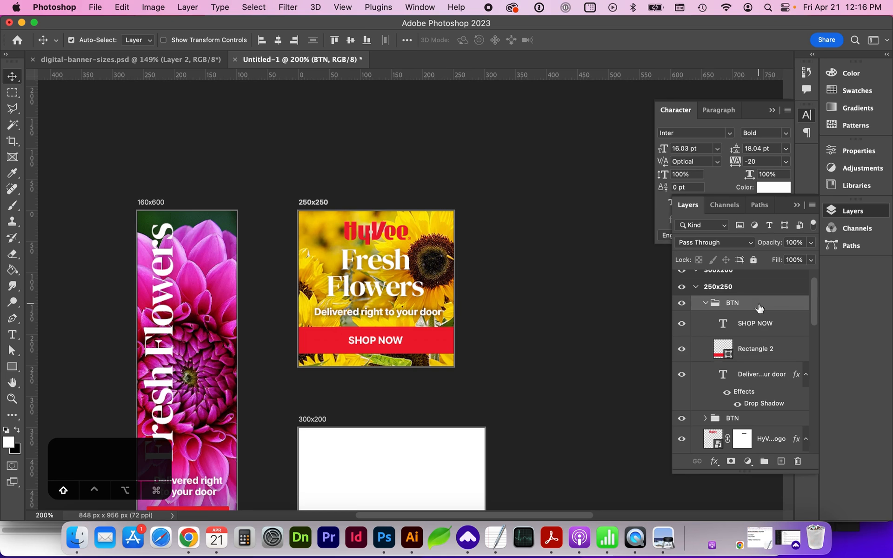
{"action": "key", "text": "shift+Down"}
{"action": "key", "text": "shift+Down"}
{"action": "key", "text": "Up"}
{"action": "key", "text": "Up"}
{"action": "key", "text": "Up"}
- Delete the duplicate tagline from the full-width button group
{"action": "left_click", "coordinate": [753, 375]}
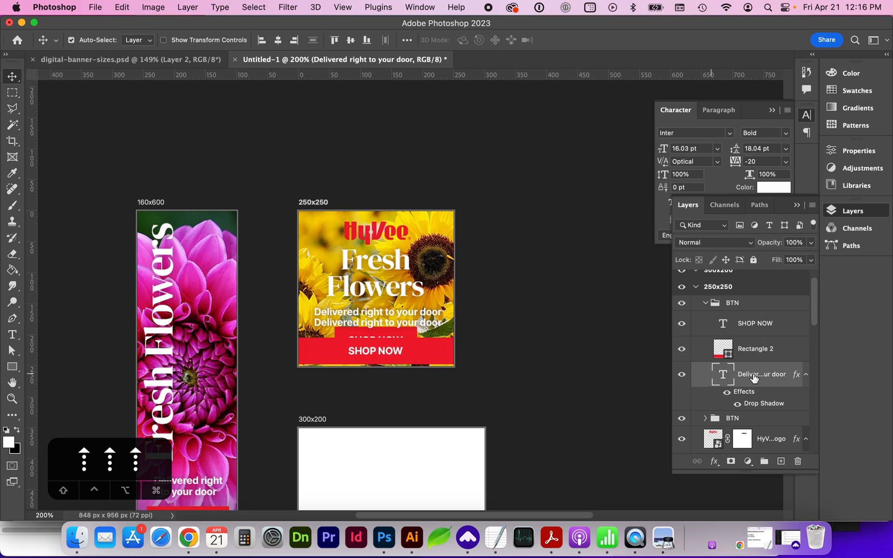
{"action": "left_click_drag", "start_coordinate": [758, 377], "coordinate": [799, 465]}
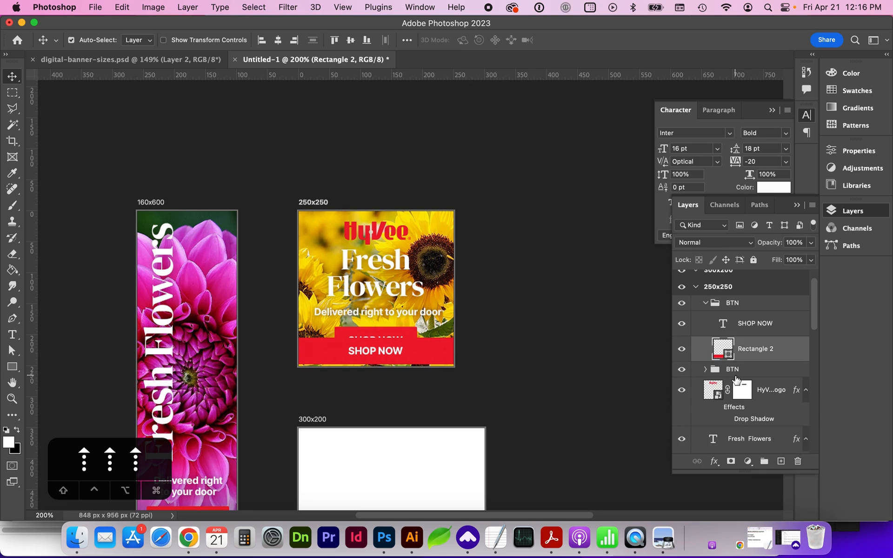
{"action": "scroll", "coordinate": [733, 400], "scroll_direction": "up", "scroll_amount": 1}
- Move the original tagline out of its button group and hide that original button group
{"action": "left_click", "coordinate": [681, 377]}
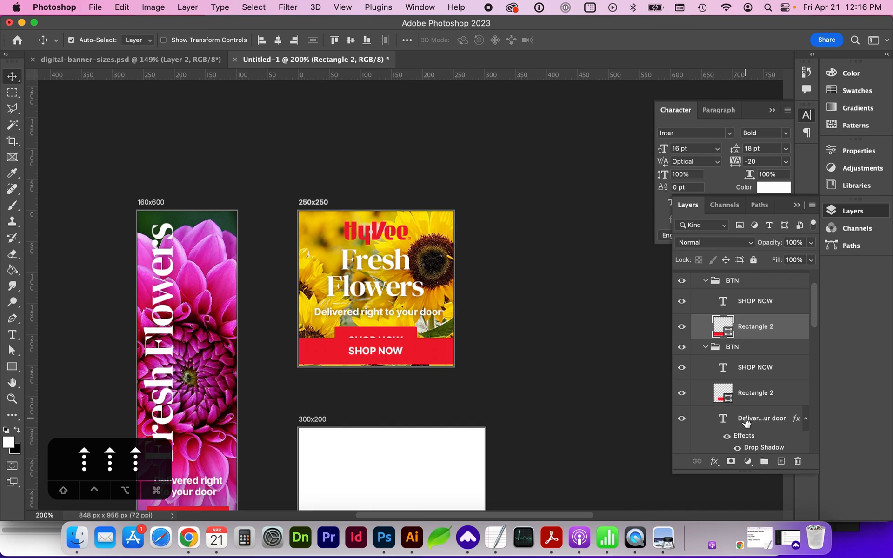
{"action": "left_click_drag", "start_coordinate": [746, 421], "coordinate": [739, 342]}
{"action": "left_click", "coordinate": [706, 396]}
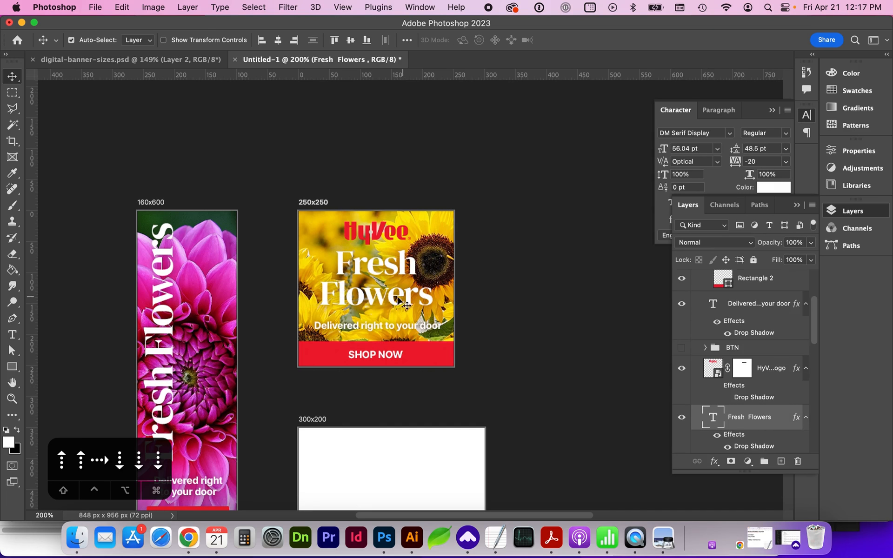
- Try Inter Bold as the font of the 250x250 headline and nudge the headline slightly down
{"action": "double_click", "coordinate": [398, 300]}
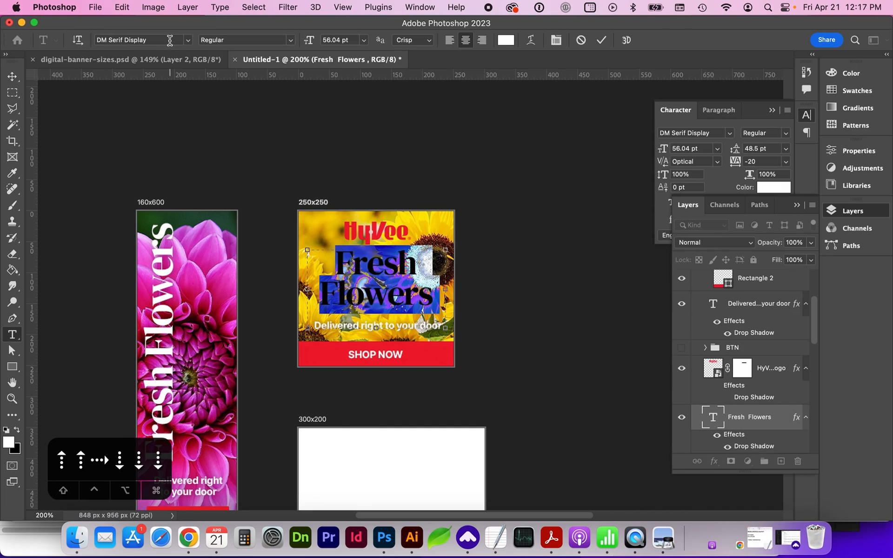
{"action": "left_click", "coordinate": [170, 40]}
{"action": "type", "text": "inter"}
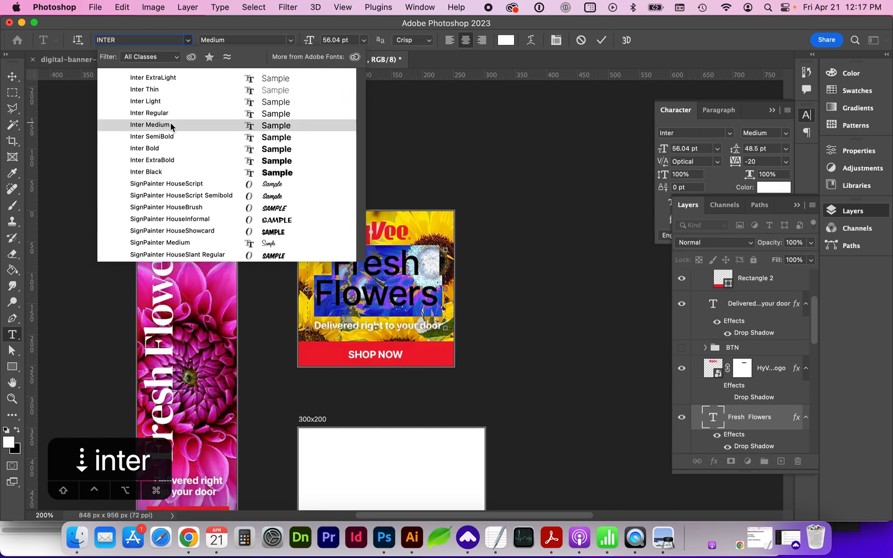
{"action": "left_click", "coordinate": [166, 149]}
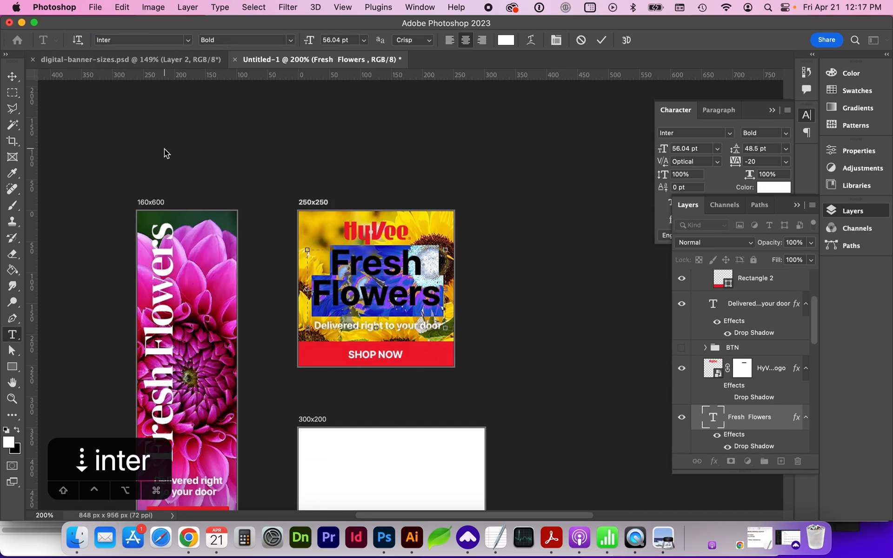
{"action": "left_click", "coordinate": [361, 184]}
{"action": "left_click", "coordinate": [12, 77]}
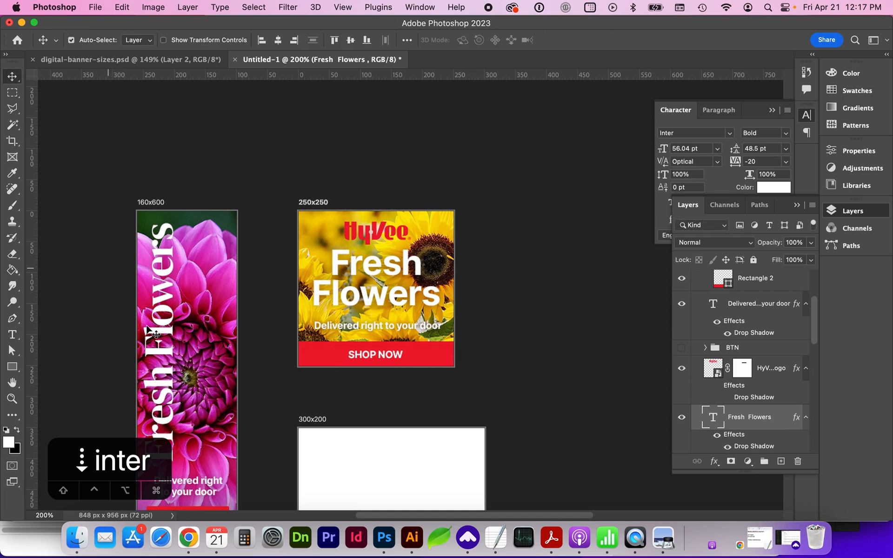
{"action": "key", "text": "Down"}
{"action": "key", "text": "Down"}
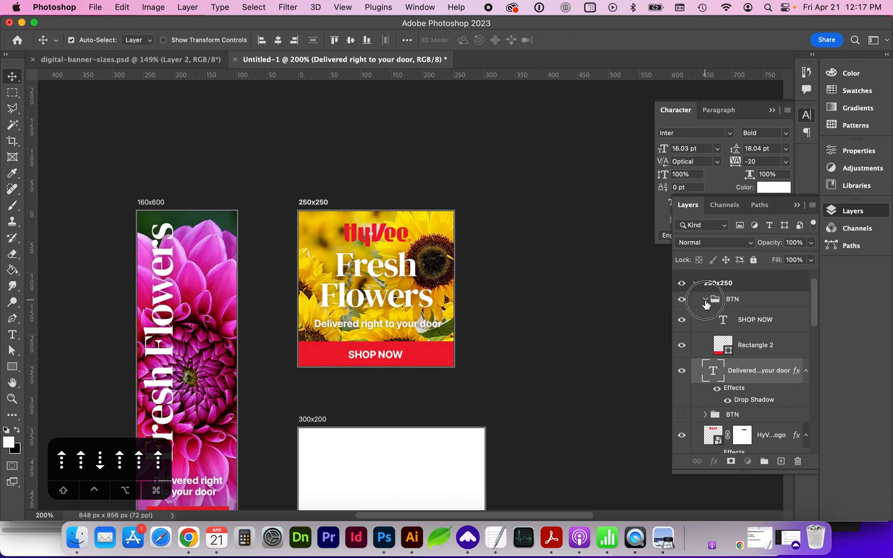
- Collapse the full-width button group and save a copy of the banner document as a v1 PSD file
{"action": "left_click", "coordinate": [705, 299]}
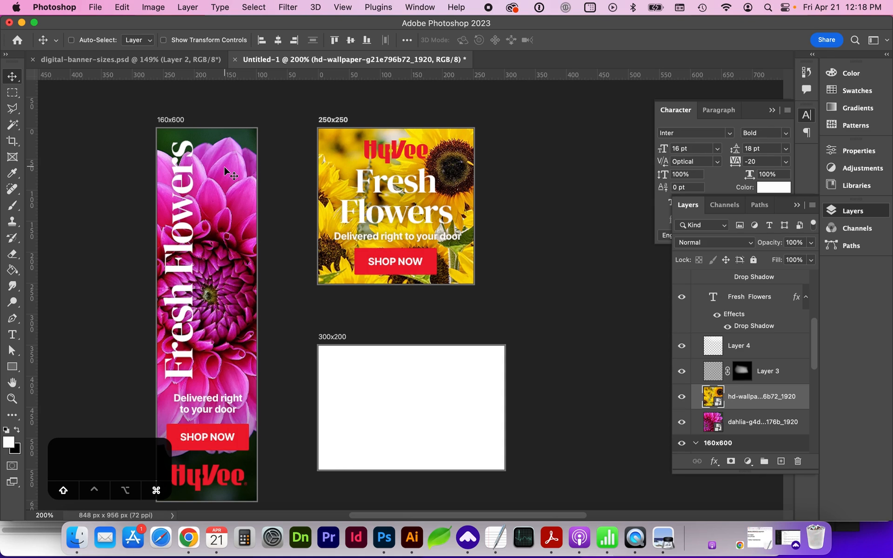
{"action": "left_click", "coordinate": [95, 7]}
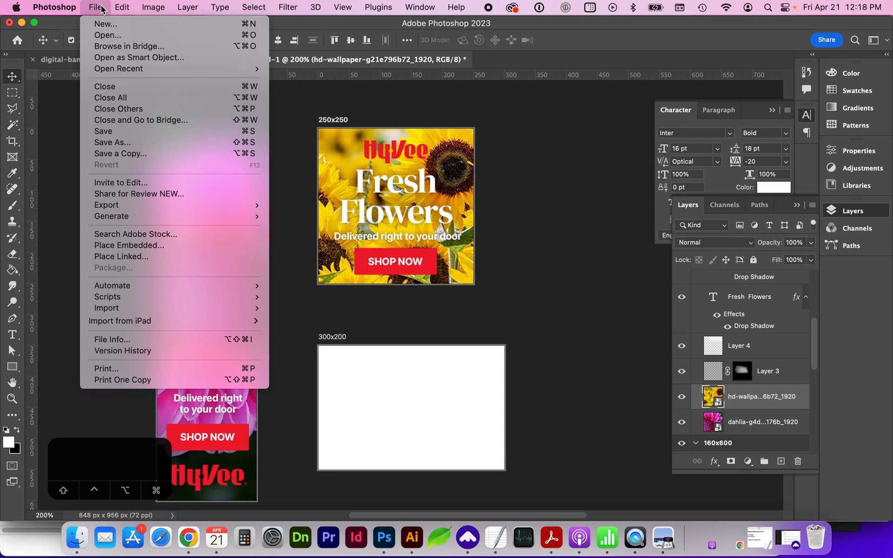
{"action": "left_click", "coordinate": [122, 153]}
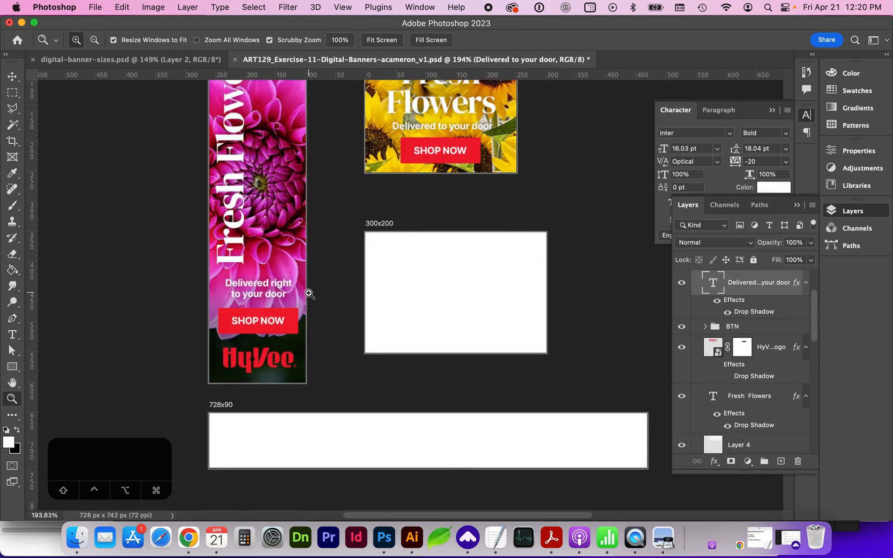
- Place the blueberries photo in the 728x90 artboard and scale it up to fill the banner's width
{"action": "key", "text": "v"}
{"action": "scroll", "coordinate": [309, 295], "scroll_direction": "down", "scroll_amount": 2}
{"action": "scroll", "coordinate": [309, 295], "scroll_direction": "right", "scroll_amount": 1}
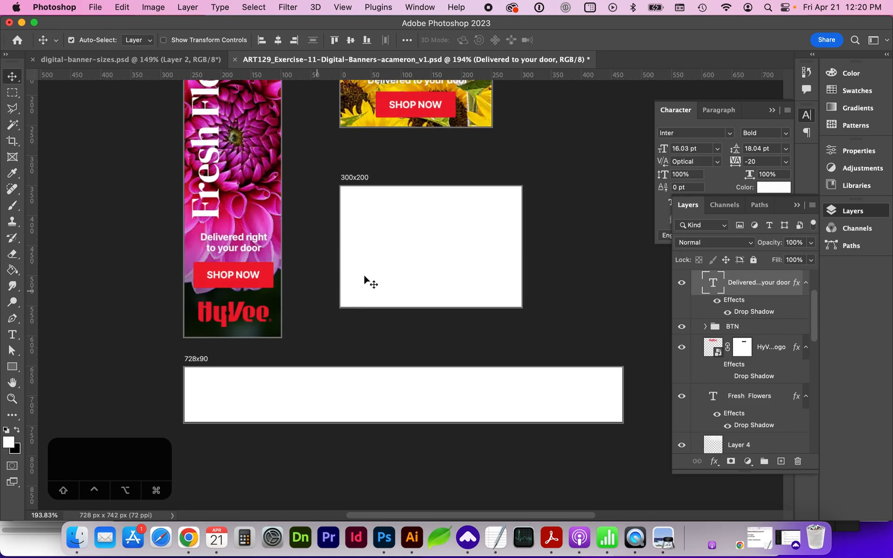
{"action": "left_click", "coordinate": [77, 538]}
{"action": "left_click", "coordinate": [614, 340]}
{"action": "left_click_drag", "start_coordinate": [614, 340], "coordinate": [399, 385]}
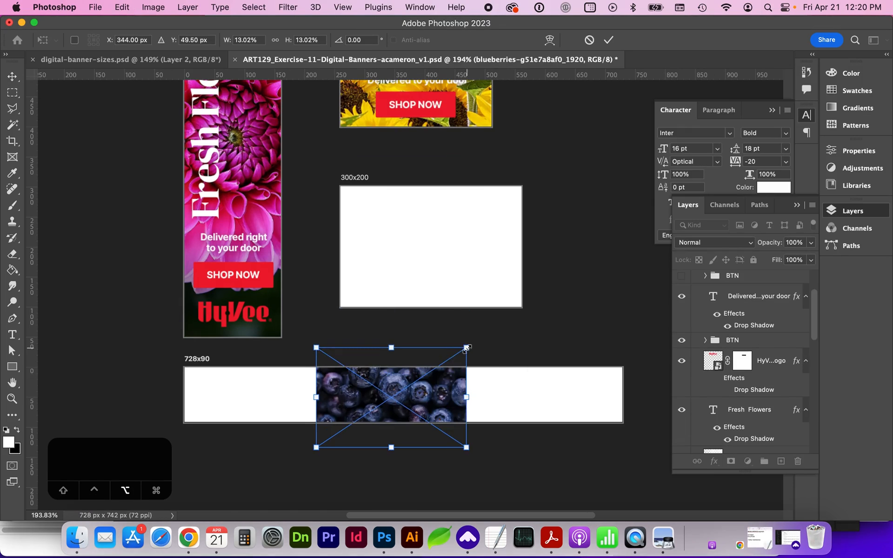
{"action": "left_click_drag", "start_coordinate": [479, 343], "coordinate": [624, 233]}
{"action": "key", "text": "Return"}
- Collapse the 250x250 artboard's layers and move the blueberries photo up so whole berries fill the 728x90 banner
{"action": "scroll", "coordinate": [741, 382], "scroll_direction": "up", "scroll_amount": 4}
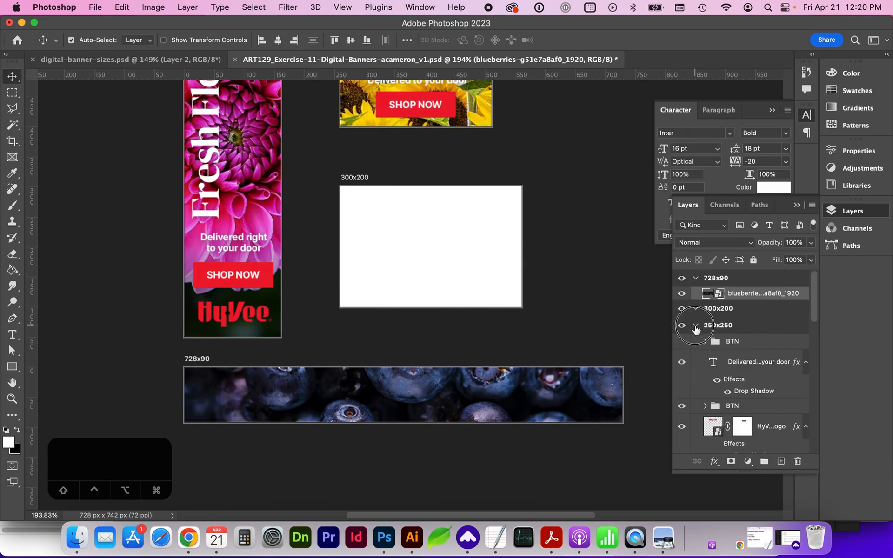
{"action": "left_click", "coordinate": [696, 326]}
{"action": "left_click", "coordinate": [696, 281]}
{"action": "left_click", "coordinate": [741, 291]}
{"action": "key", "text": "super+t"}
{"action": "left_click_drag", "start_coordinate": [443, 420], "coordinate": [442, 347]}
{"action": "key", "text": "Return"}
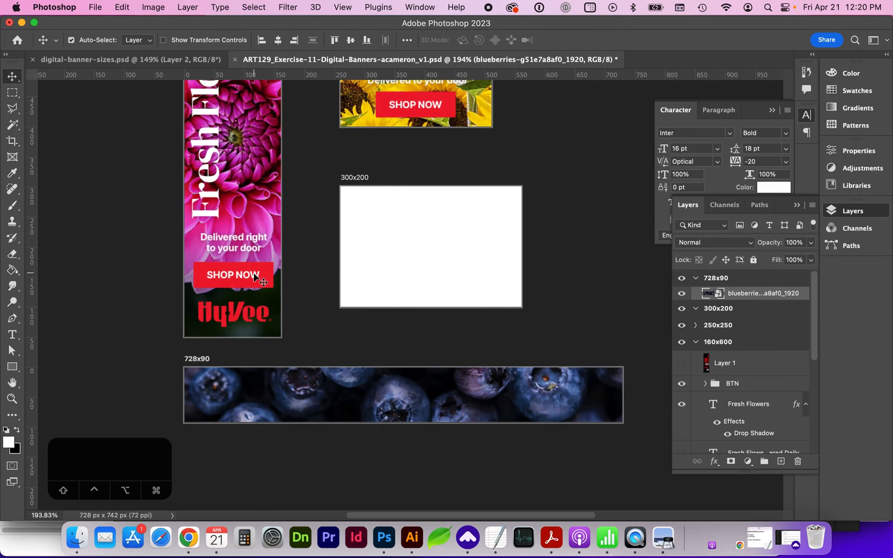
- Open Aldi-2017-Logo.eps in Illustrator and copy the entire logo
{"action": "left_click", "coordinate": [77, 537]}
{"action": "scroll", "coordinate": [624, 330], "scroll_direction": "down", "scroll_amount": 3}
{"action": "left_click_drag", "start_coordinate": [593, 403], "coordinate": [412, 538]}
{"action": "key", "text": "super+a"}
{"action": "key", "text": "super+c"}
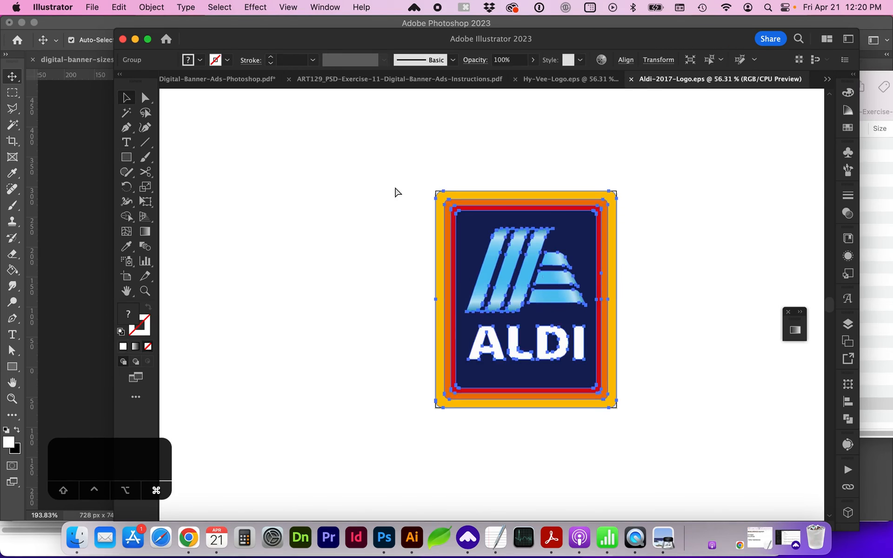
- Switch to Photoshop, paste the ALDI logo as a smart object, and fit it at the 728x90 banner's left end
{"action": "key", "text": "super+Tab"}
{"action": "key", "text": "super+v"}
{"action": "key", "text": "Return"}
{"action": "left_click_drag", "start_coordinate": [413, 324], "coordinate": [217, 404]}
{"action": "left_click_drag", "start_coordinate": [231, 367], "coordinate": [227, 372]}
{"action": "key", "text": "Return"}
{"action": "left_click_drag", "start_coordinate": [217, 398], "coordinate": [224, 395]}
- Copy the 160x600 Fresh Flowers headline into the 728x90 artboard, rotated 90° to read horizontally beside the logo
{"action": "left_click", "coordinate": [206, 178]}
{"action": "left_click_drag", "start_coordinate": [208, 181], "coordinate": [327, 398]}
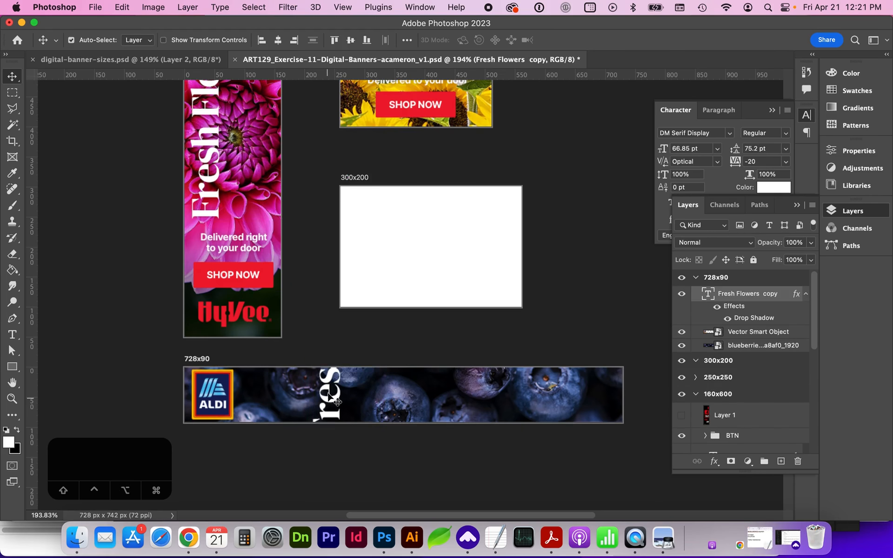
{"action": "key", "text": "super+t"}
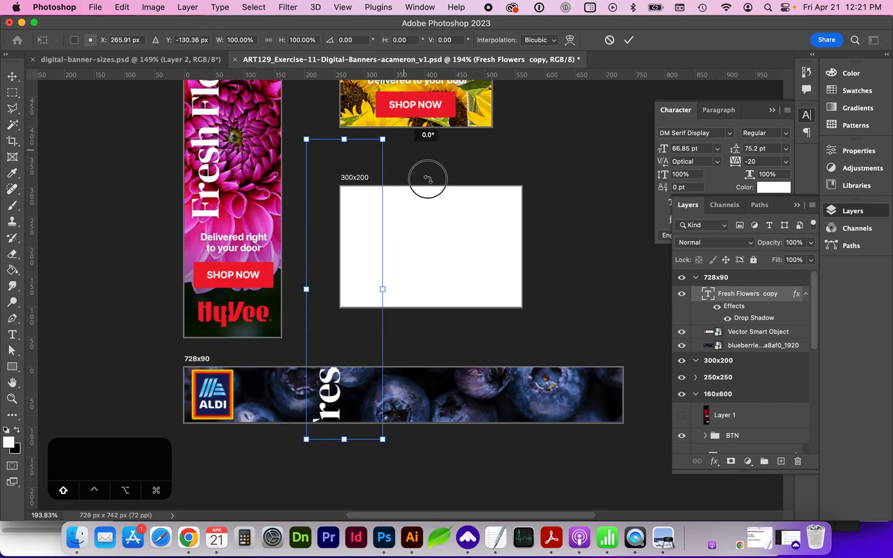
{"action": "left_click_drag", "start_coordinate": [424, 179], "coordinate": [492, 336]}
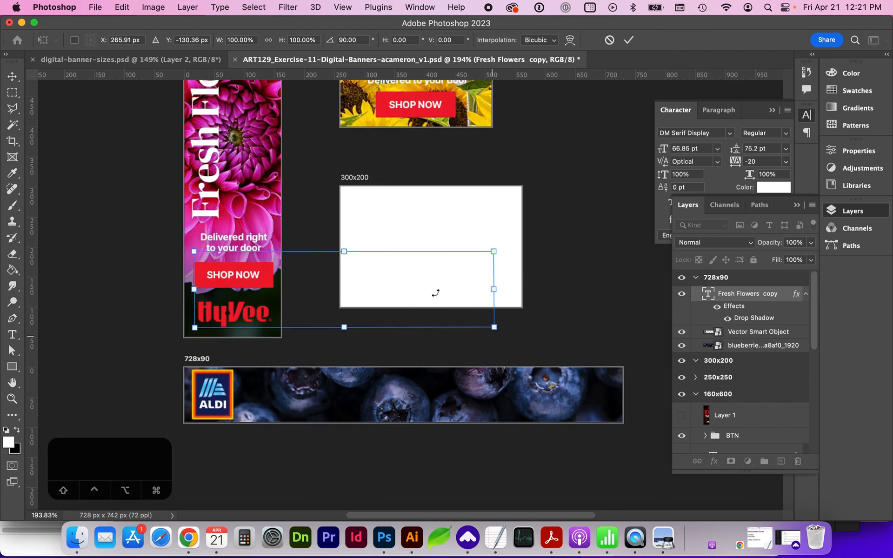
{"action": "left_click_drag", "start_coordinate": [425, 288], "coordinate": [489, 407]}
{"action": "key", "text": "Return"}
- Change the 728x90 headline's font to Inter Bold and its text to "Fresh Produce"
{"action": "double_click", "coordinate": [474, 395]}
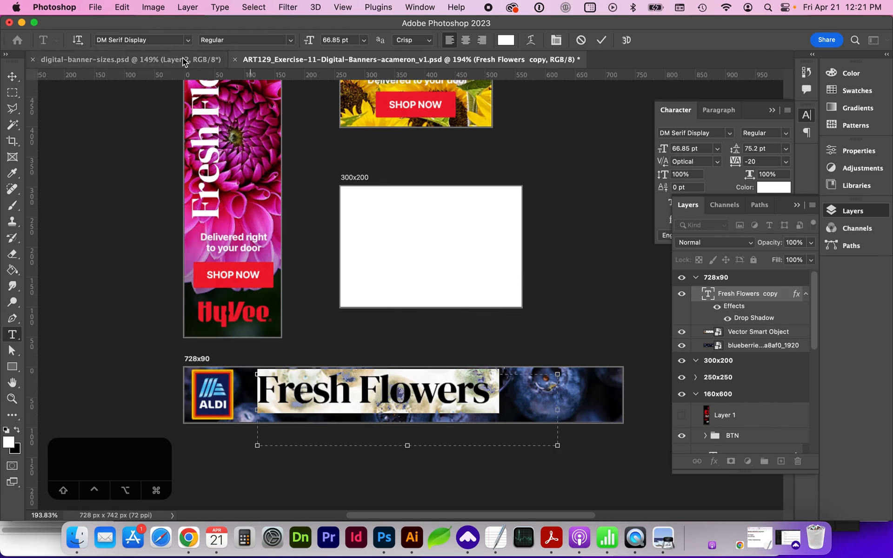
{"action": "left_click", "coordinate": [164, 40]}
{"action": "type", "text": "inter"}
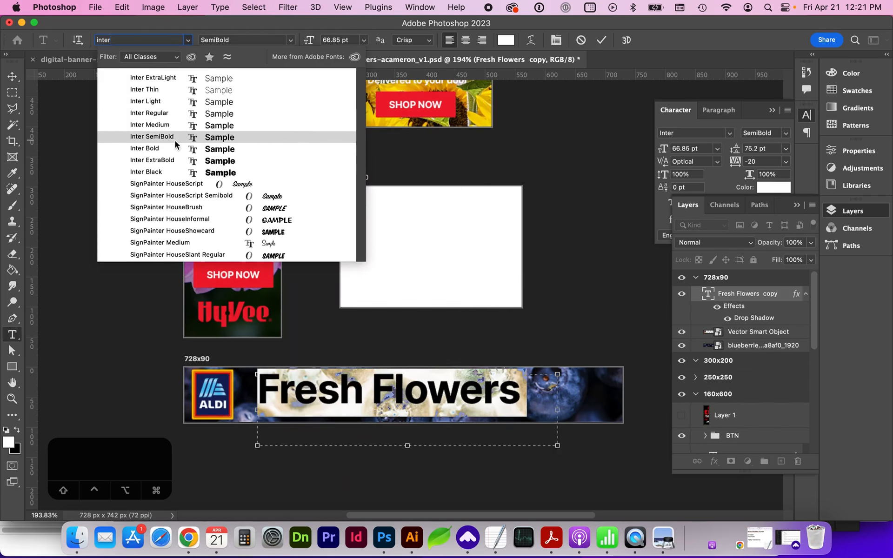
{"action": "left_click", "coordinate": [174, 148]}
{"action": "type", "text": "Fresh Produce"}
{"action": "key", "text": "ctrl+Return"}
- Scale the Fresh Produce headline down and nudge it into place beside the ALDI logo
{"action": "key", "text": "v"}
{"action": "key", "text": "super+t"}
{"action": "left_click_drag", "start_coordinate": [559, 445], "coordinate": [481, 425]}
{"action": "left_click_drag", "start_coordinate": [442, 387], "coordinate": [442, 391]}
{"action": "key", "text": "Return"}
- Add the tagline "Delivered to your door" below the Fresh Produce headline
{"action": "left_click", "coordinate": [12, 334]}
{"action": "left_click", "coordinate": [310, 414]}
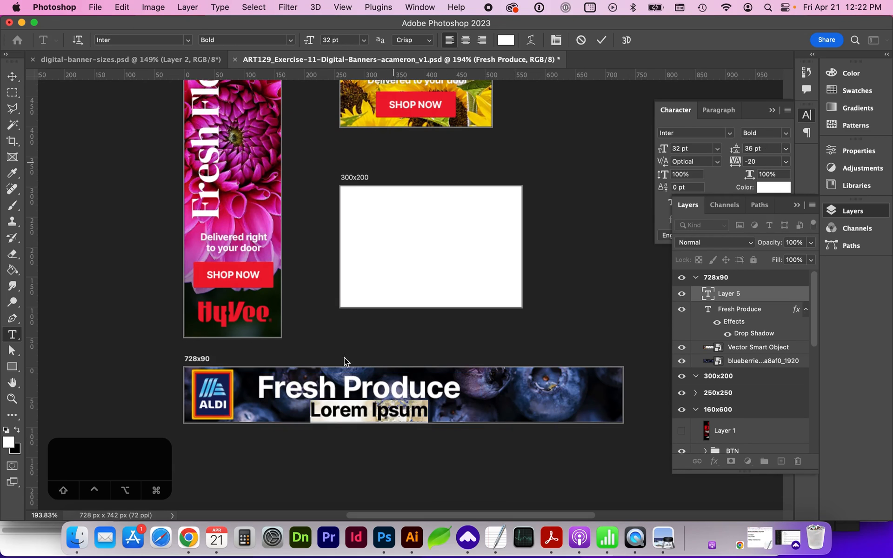
{"action": "type", "text": "Delivered to your door"}
{"action": "key", "text": "ctrl+Return"}
{"action": "key", "text": "v"}
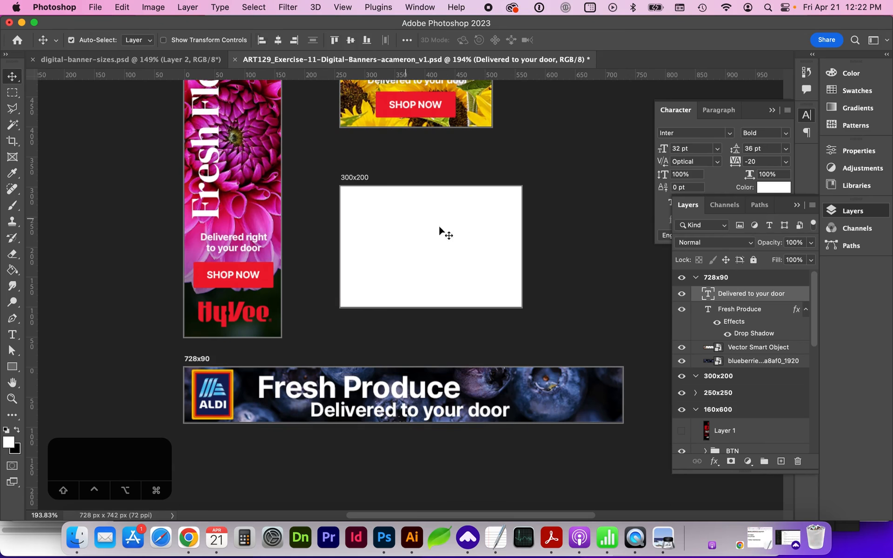
- Change the 728x90 tagline's font weight to Inter Medium
{"action": "left_click", "coordinate": [676, 111]}
{"action": "left_click", "coordinate": [841, 208]}
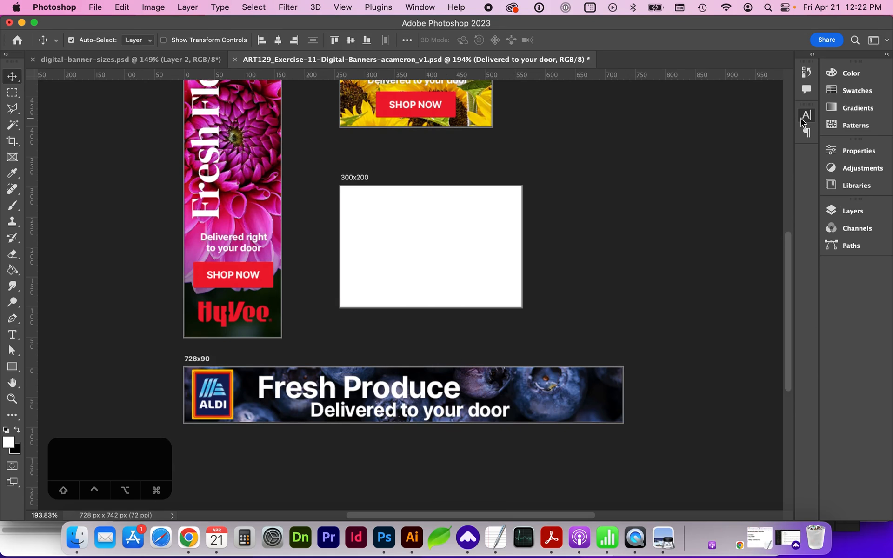
{"action": "left_click", "coordinate": [804, 115]}
{"action": "left_click", "coordinate": [852, 212]}
{"action": "double_click", "coordinate": [708, 294]}
{"action": "left_click", "coordinate": [281, 41]}
{"action": "left_click", "coordinate": [279, 72]}
{"action": "left_click", "coordinate": [348, 322]}
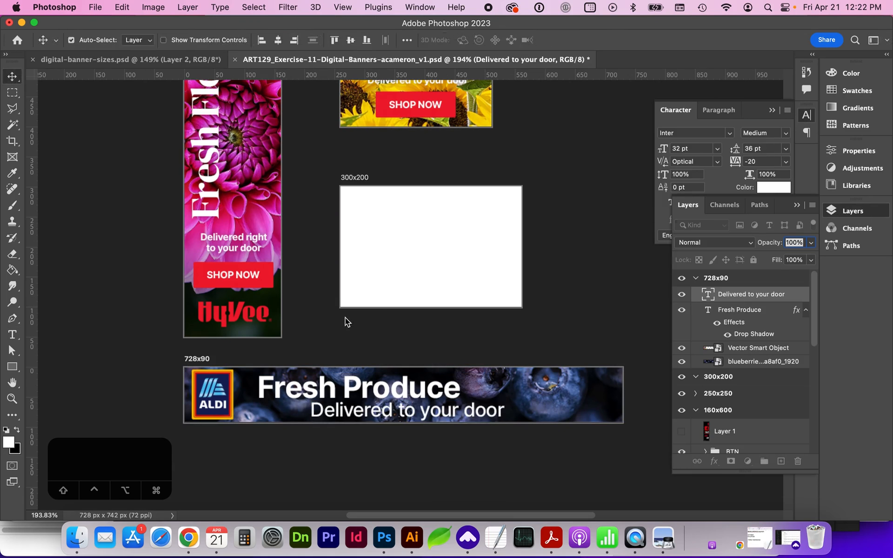
- Scale the 728x90 tagline down to 18.56 pt and align its left edge with the Fresh Produce headline
{"action": "key", "text": "super+t"}
{"action": "left_click_drag", "start_coordinate": [505, 423], "coordinate": [447, 419]}
{"action": "key", "text": "Return"}
{"action": "left_click_drag", "start_coordinate": [406, 389], "coordinate": [358, 407]}
{"action": "left_click", "coordinate": [415, 408]}
{"action": "key", "text": "super+t"}
{"action": "key", "text": "Return"}
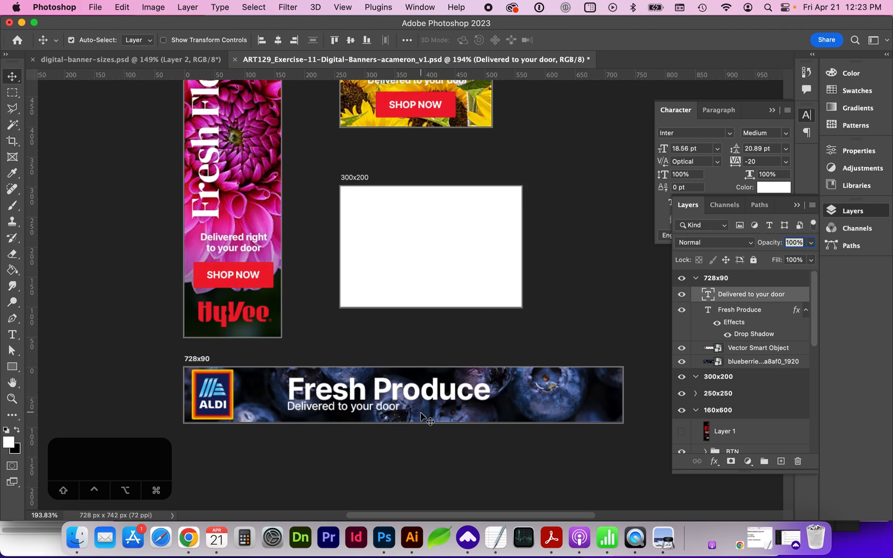
- Extend the 728x90 tagline to read "Delivered to your door. Skip the line."
{"action": "double_click", "coordinate": [399, 408]}
{"action": "type", "text": ". Skip the line"}
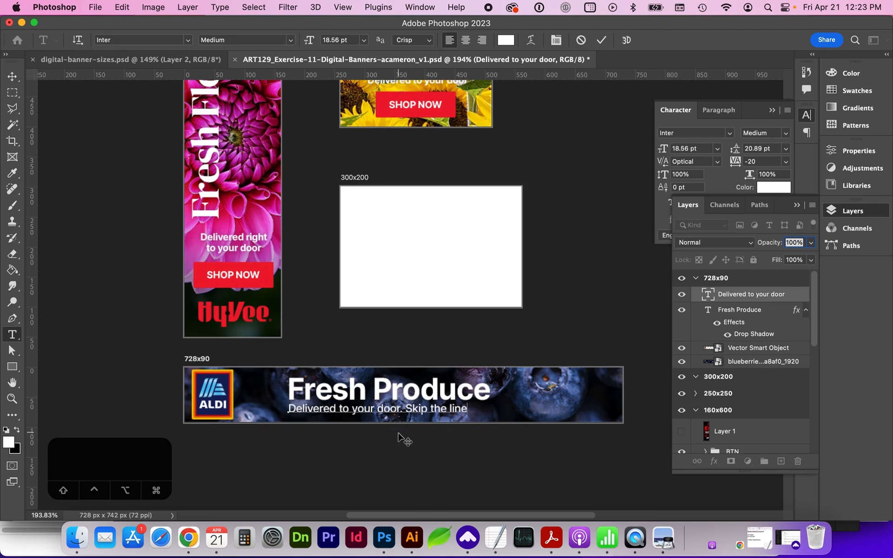
{"action": "type", "text": "."}
{"action": "key", "text": "super+Return"}
{"action": "key", "text": "v"}
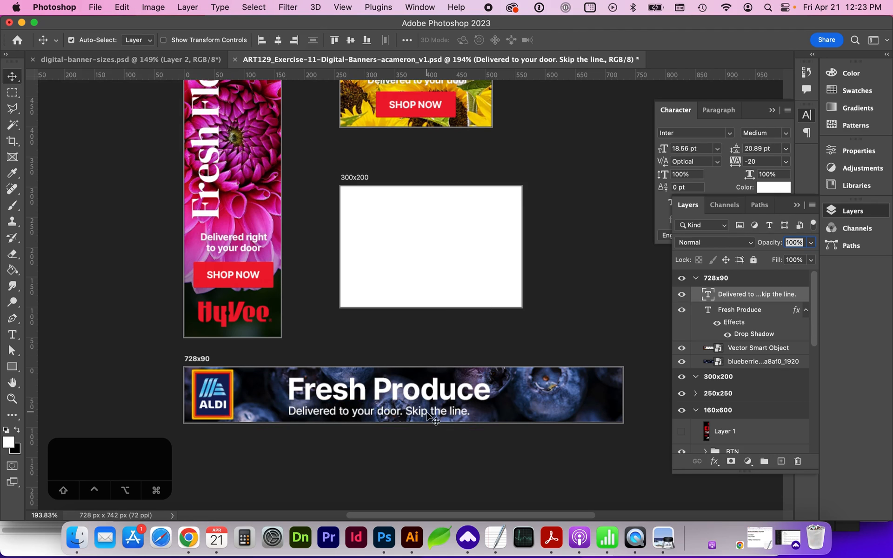
- Reword the 728x90 tagline to read "Skip the line. Get it delivered to your door."
{"action": "double_click", "coordinate": [427, 412]}
{"action": "left_click", "coordinate": [426, 412]}
{"action": "left_click_drag", "start_coordinate": [403, 411], "coordinate": [492, 416]}
{"action": "key", "text": "BackSpace"}
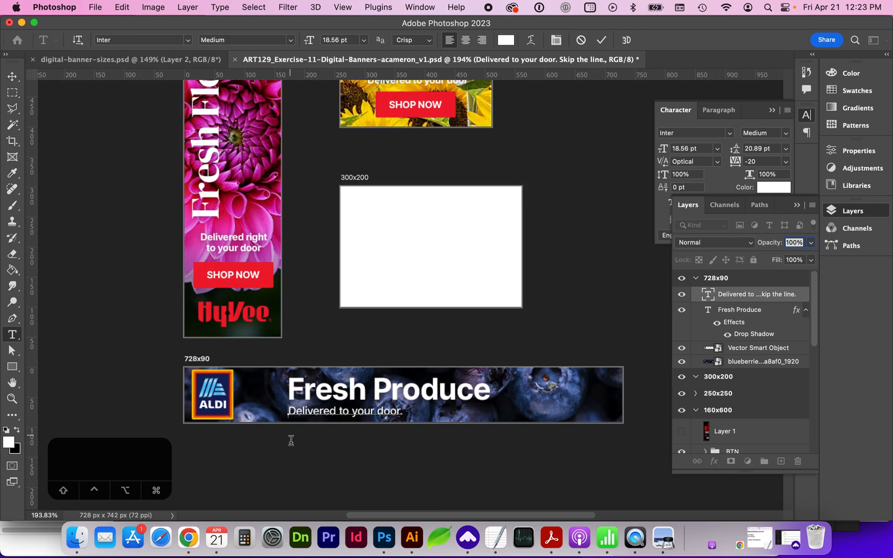
{"action": "type", "text": "Skip the line. Get it"}
{"action": "key", "text": "Delete"}
{"action": "type", "text": "d"}
{"action": "key", "text": "super+Return"}
{"action": "key", "text": "v"}
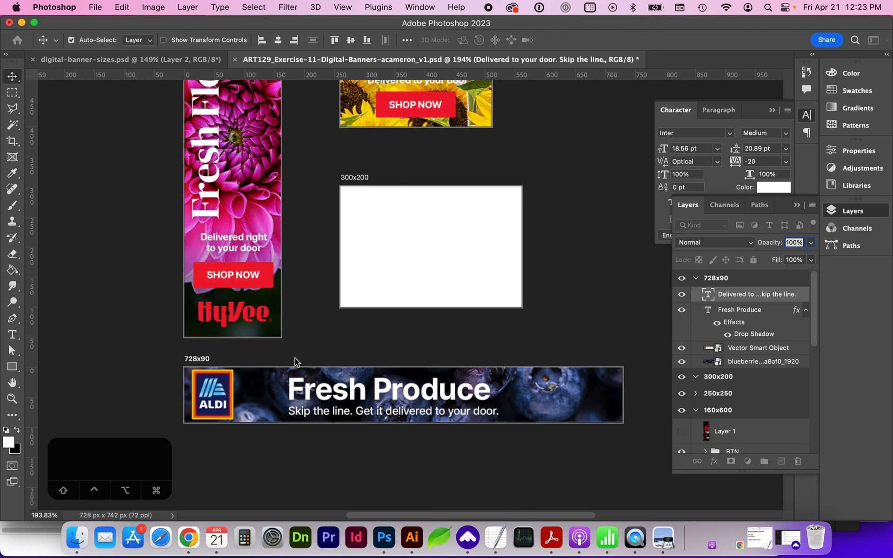
- Copy the "#1 in Price" banner image from the ALDI site in Chrome, paste it into Photoshop's 728x90 artboard and shift it to reveal its button
{"action": "key", "text": "super+Tab"}
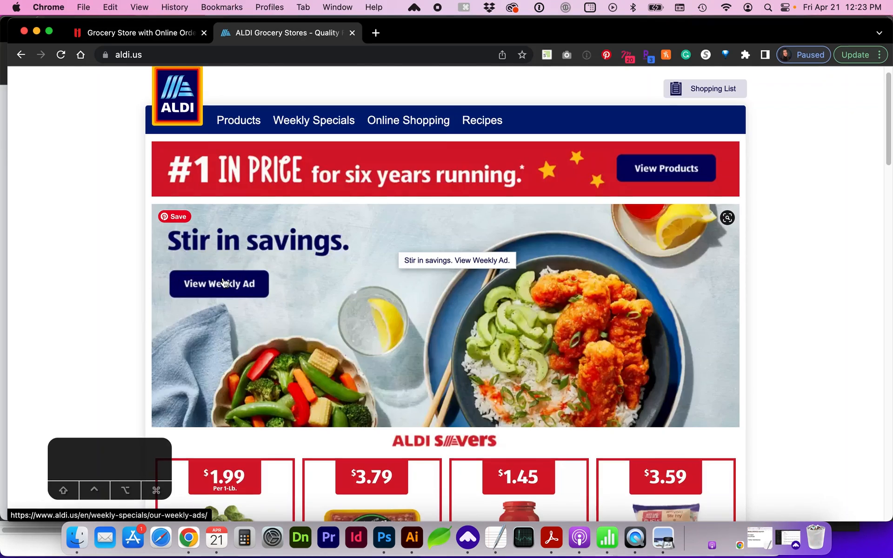
{"action": "right_click", "coordinate": [664, 172]}
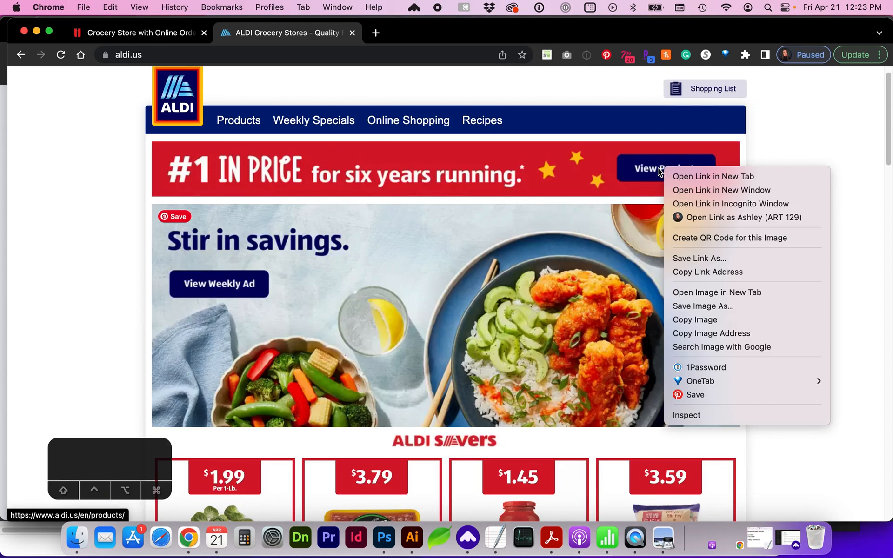
{"action": "left_click", "coordinate": [694, 319]}
{"action": "left_click", "coordinate": [384, 537]}
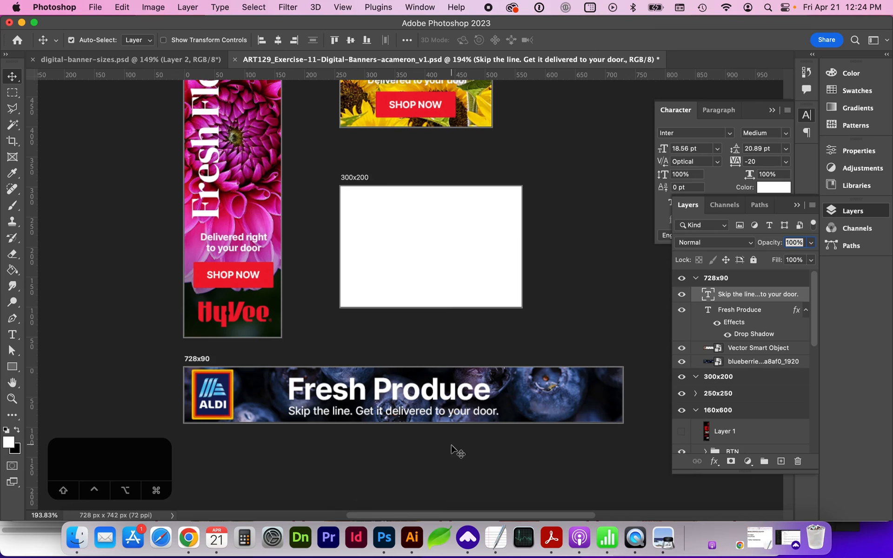
{"action": "left_click", "coordinate": [551, 388]}
{"action": "key", "text": "super+v"}
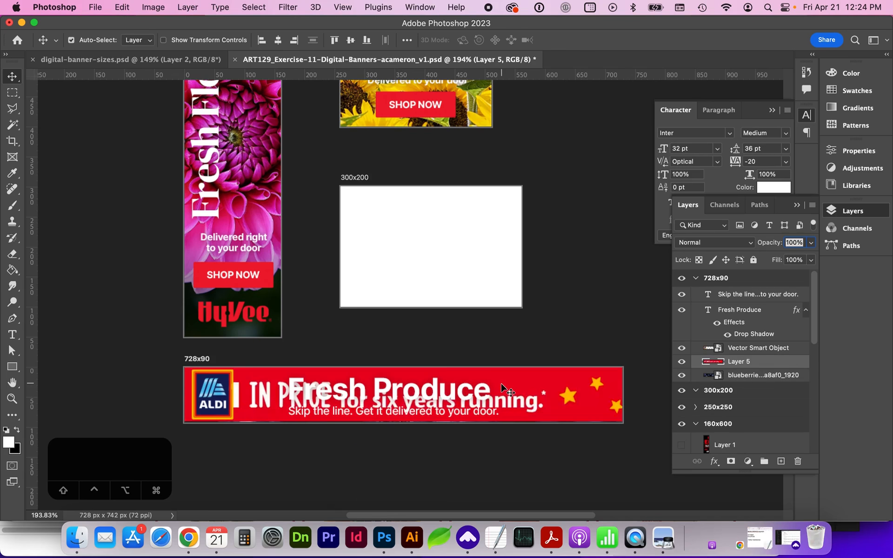
{"action": "left_click_drag", "start_coordinate": [567, 398], "coordinate": [450, 400]}
- Draw a rectangle about 162 × 47 px over the pasted View Products button as the base of a new button
{"action": "left_click", "coordinate": [17, 369]}
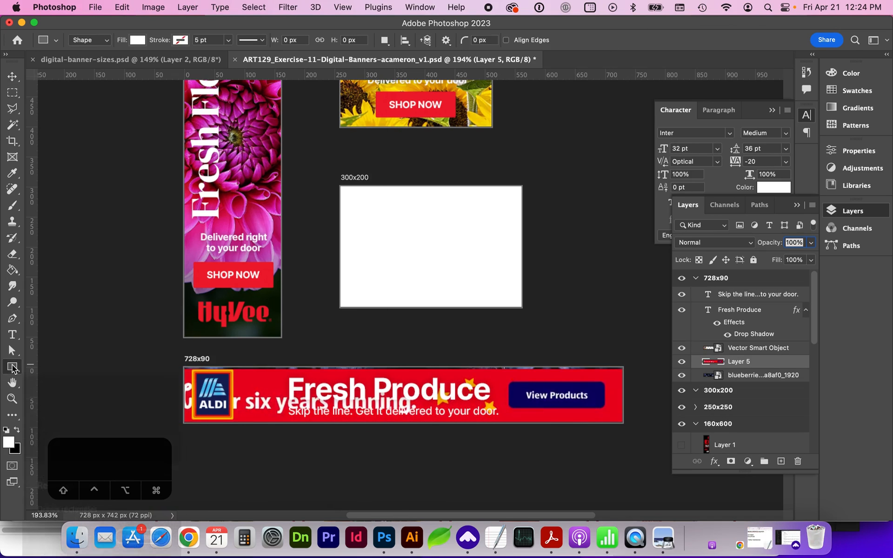
{"action": "mouse_move", "coordinate": [508, 381]}
{"action": "left_mouse_down"}
{"action": "mouse_move", "coordinate": [603, 407]}
{"action": "mouse_move", "coordinate": [614, 426]}
{"action": "mouse_move", "coordinate": [653, 426]}
{"action": "left_mouse_up"}
{"action": "key", "text": "z"}
{"action": "key", "text": "v"}
{"action": "left_click_drag", "start_coordinate": [574, 379], "coordinate": [515, 403]}
- Fill the new button rectangle with navy 070063 sampled from the View Products button
{"action": "left_click", "coordinate": [684, 277]}
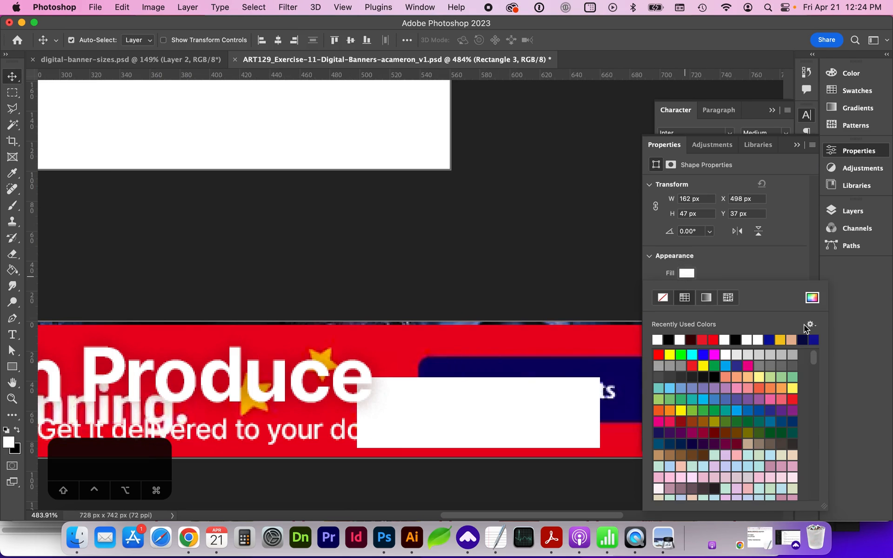
{"action": "left_click", "coordinate": [811, 298]}
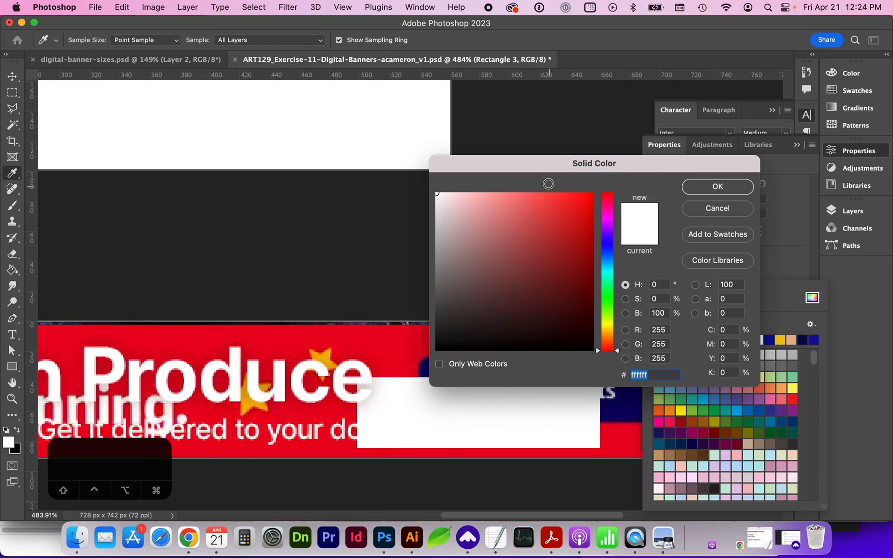
{"action": "left_click_drag", "start_coordinate": [561, 158], "coordinate": [591, 89]}
{"action": "left_click", "coordinate": [633, 369]}
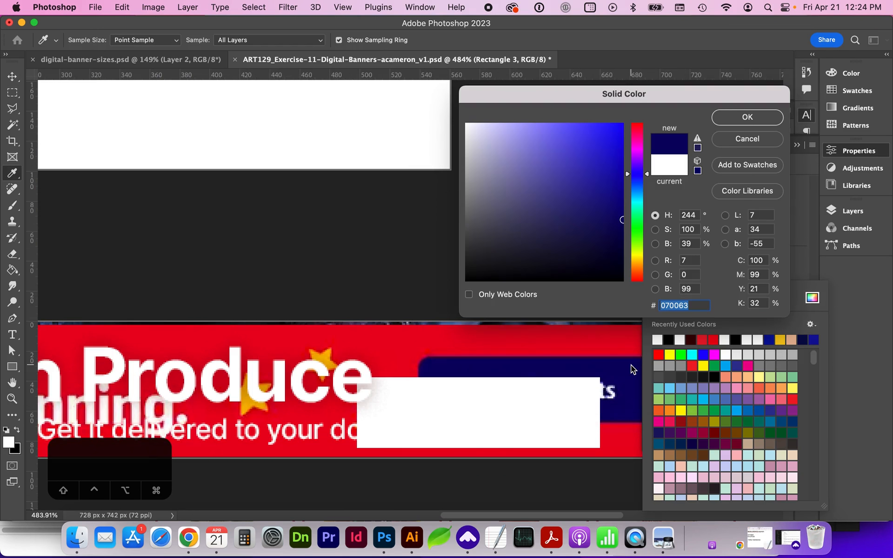
{"action": "left_click", "coordinate": [756, 119]}
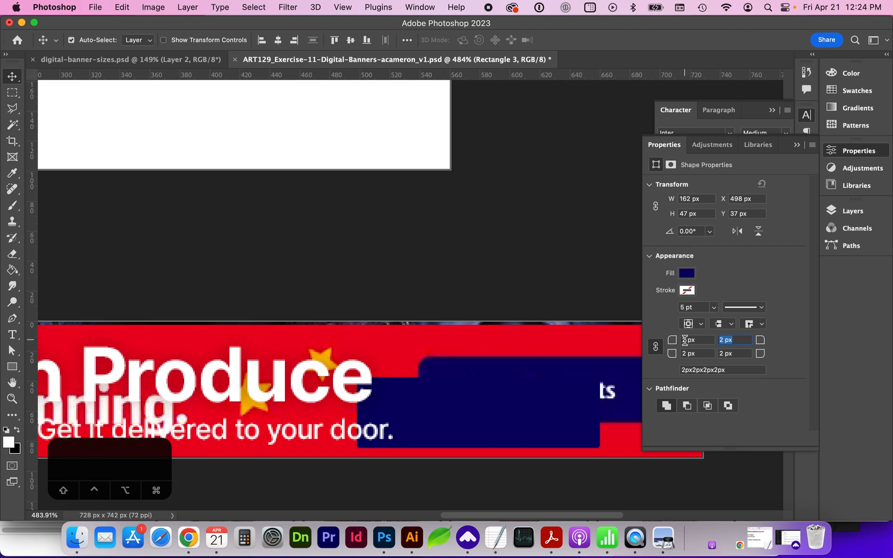
- Round the navy button rectangle's corners to a 9 px radius
{"action": "type", "text": "6"}
{"action": "key", "text": "Tab"}
{"action": "type", "text": "10"}
{"action": "key", "text": "Return"}
{"action": "type", "text": "9"}
{"action": "key", "text": "Return"}
{"action": "left_click", "coordinate": [858, 212]}
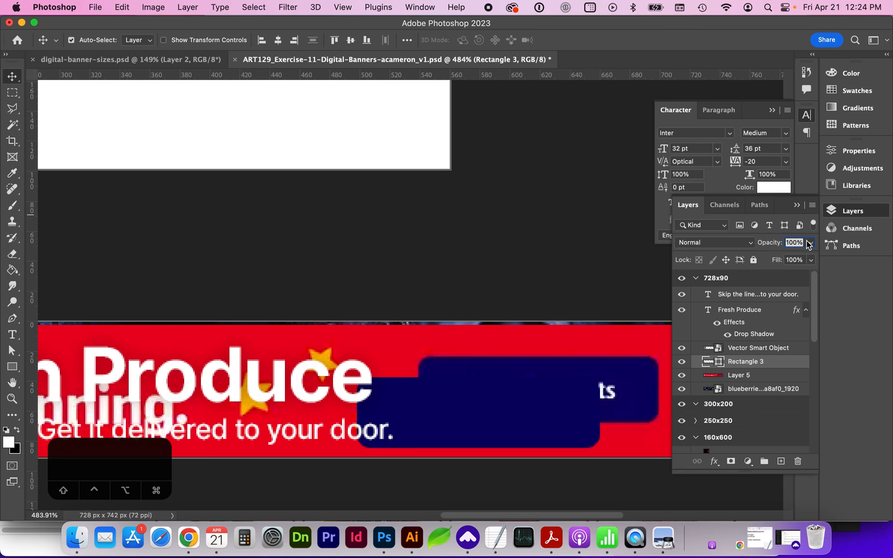
- Add the text "Shop Online", scale it down to 16.02 pt and place it over the View Products label
{"action": "key", "text": "t"}
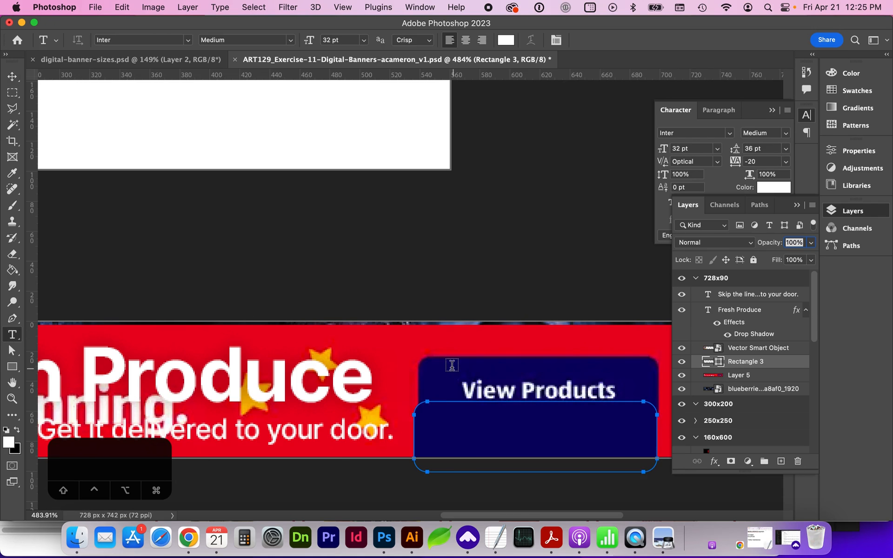
{"action": "left_click", "coordinate": [452, 365]}
{"action": "type", "text": "Shop Online"}
{"action": "left_click", "coordinate": [12, 76]}
{"action": "key", "text": "super+t"}
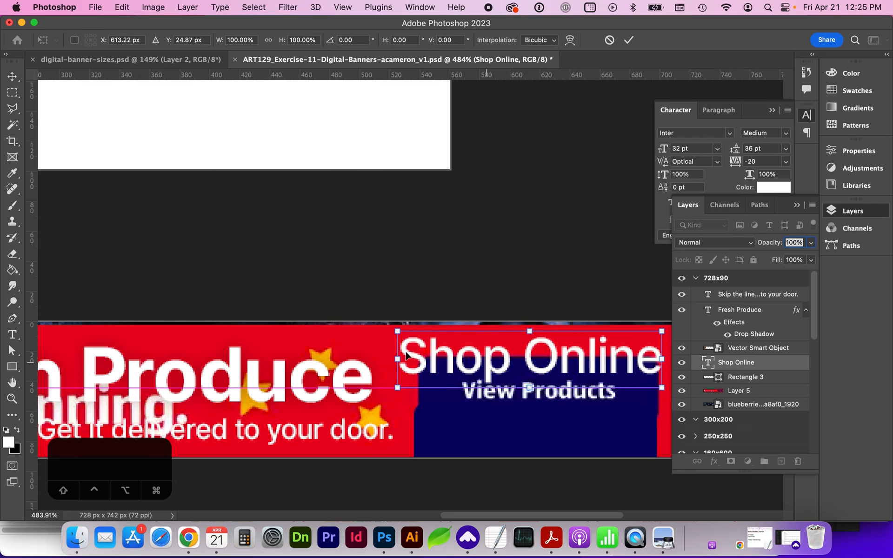
{"action": "left_click_drag", "start_coordinate": [406, 356], "coordinate": [537, 371]}
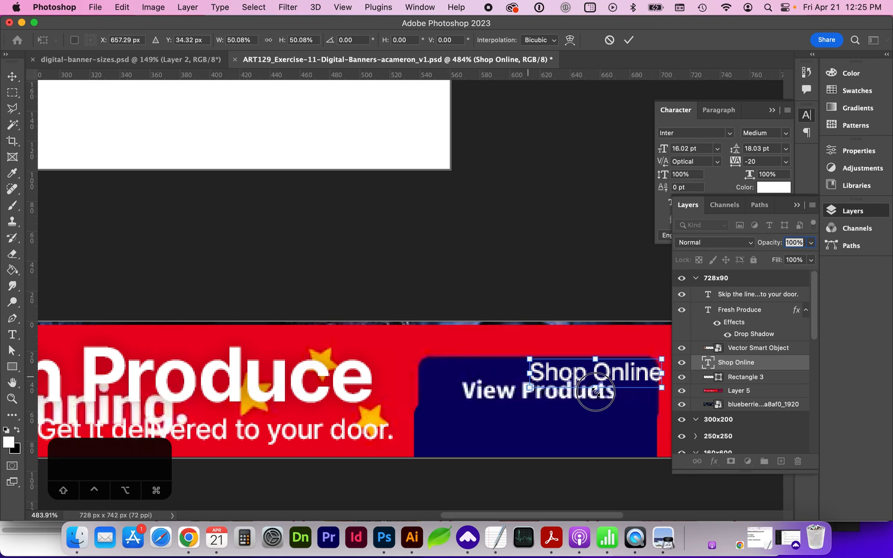
{"action": "left_click_drag", "start_coordinate": [596, 391], "coordinate": [538, 409]}
{"action": "key", "text": "Return"}
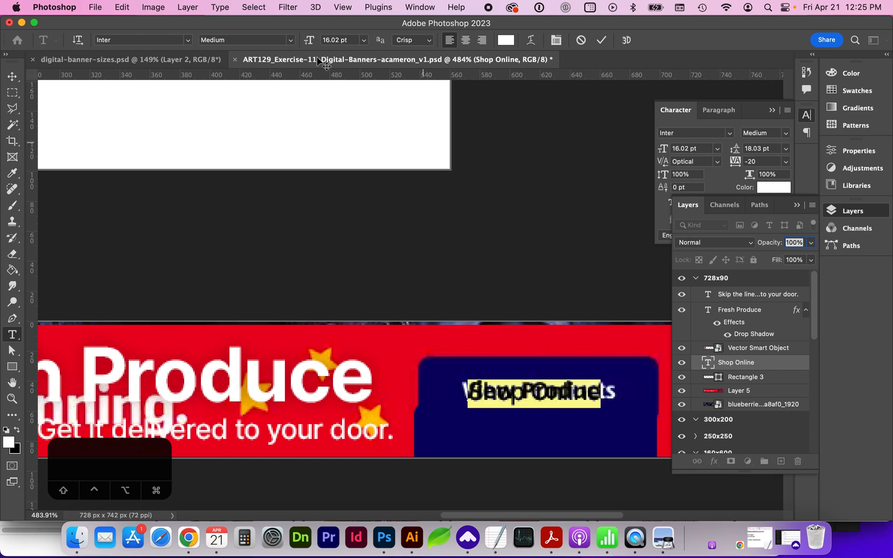
- Set the Shop Online text to Inter SemiBold and move the navy rectangle up behind it, covering the View Products button
{"action": "left_click", "coordinate": [292, 41]}
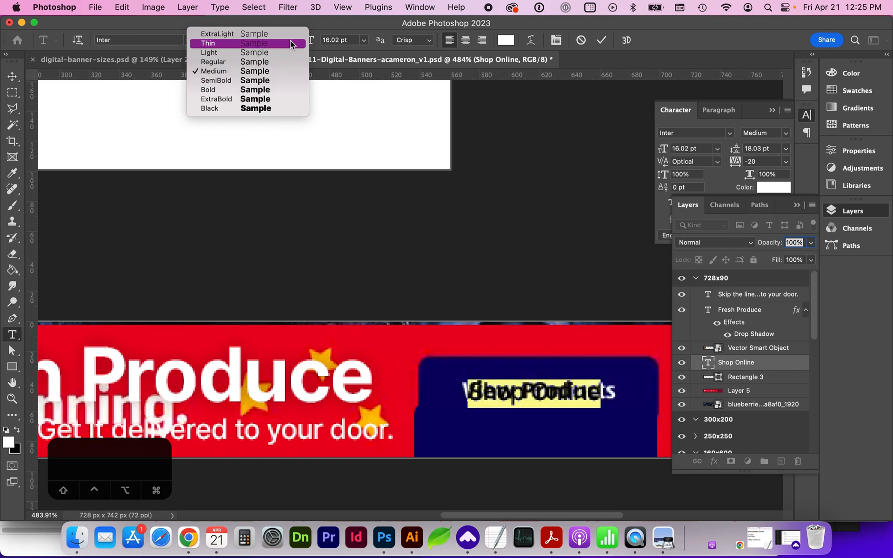
{"action": "left_click", "coordinate": [270, 81]}
{"action": "left_click_drag", "start_coordinate": [457, 431], "coordinate": [459, 389]}
- Hide the pasted red ALDI reference layer so the blueberries background shows
{"action": "left_click", "coordinate": [711, 391]}
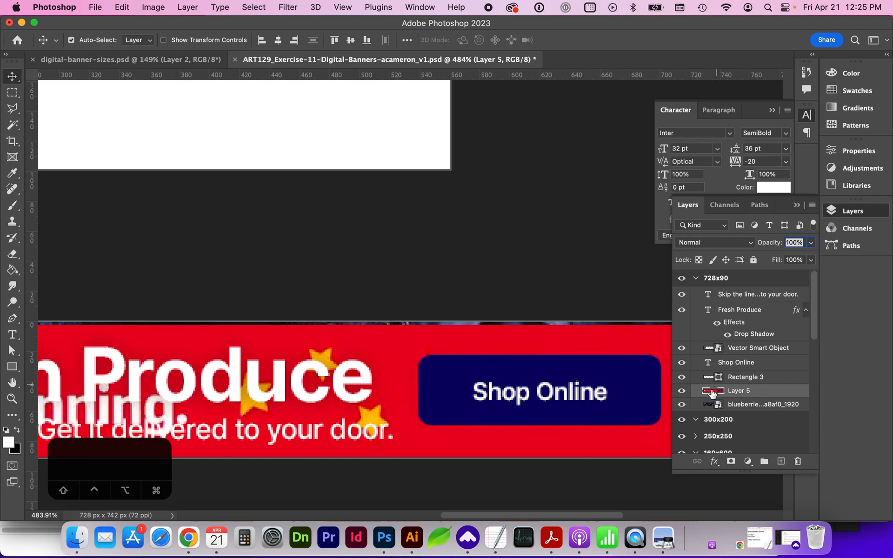
{"action": "left_click", "coordinate": [681, 391]}
{"action": "key", "text": "super+0"}
{"action": "key", "text": "super+semicolon"}
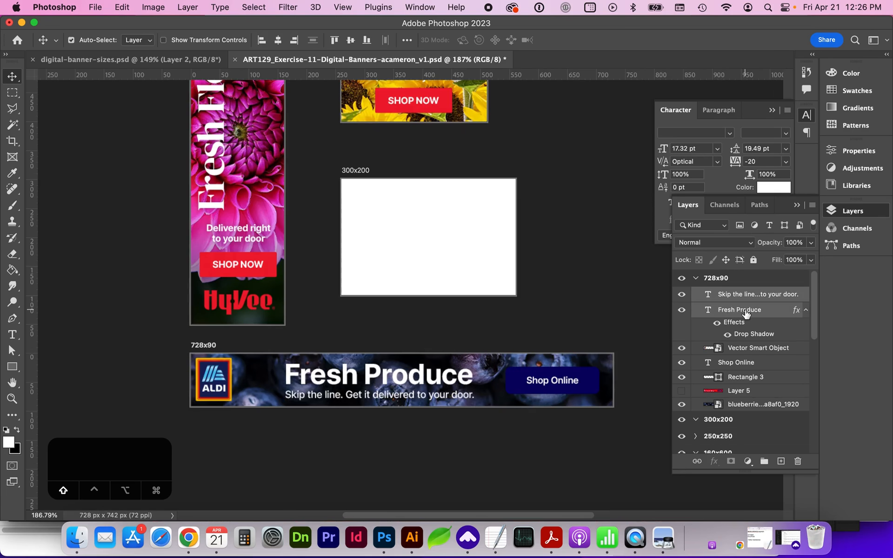
- Move the Fresh Produce headline and its tagline together about 40 px left, closer to the ALDI logo
{"action": "key", "text": "shift+Left"}
{"action": "key", "text": "shift+Left"}
{"action": "key", "text": "shift+Left"}
{"action": "key", "text": "shift+Left"}
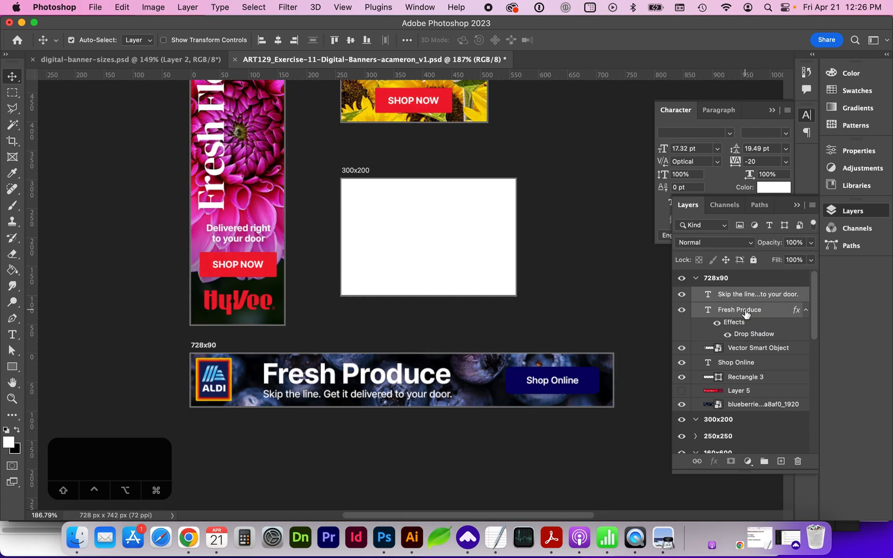
- Duplicate the 728x90 artboard and place the copy directly below the original, aligned with its left edge
{"action": "key", "text": "shift+v"}
{"action": "left_click", "coordinate": [202, 347]}
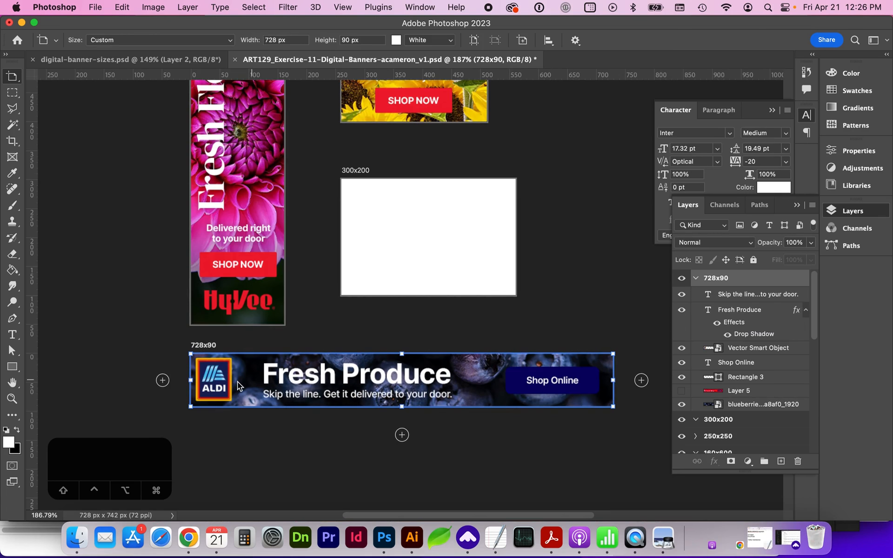
{"action": "scroll", "coordinate": [236, 383], "scroll_direction": "down", "scroll_amount": 5}
{"action": "left_click", "coordinate": [696, 278]}
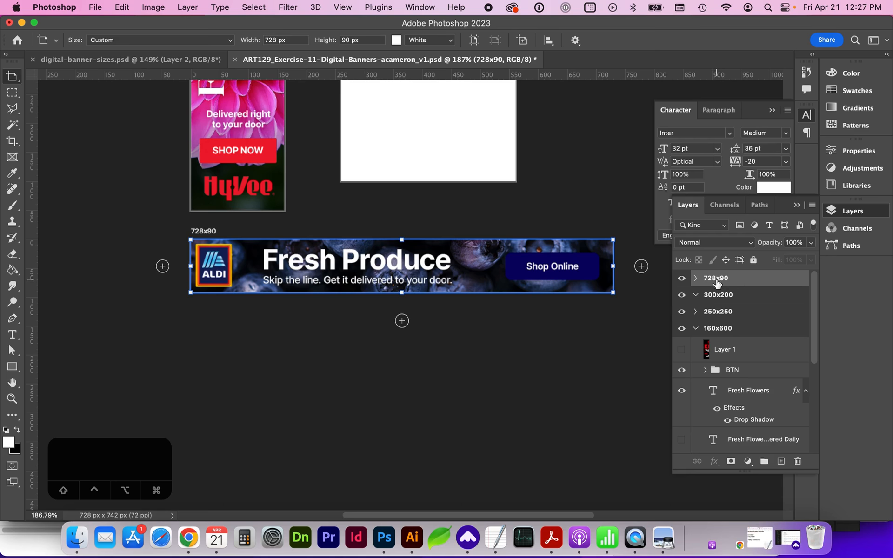
{"action": "left_click_drag", "start_coordinate": [725, 281], "coordinate": [779, 463]}
{"action": "scroll", "coordinate": [544, 289], "scroll_direction": "left", "scroll_amount": 10}
{"action": "left_click_drag", "start_coordinate": [598, 212], "coordinate": [106, 294]}
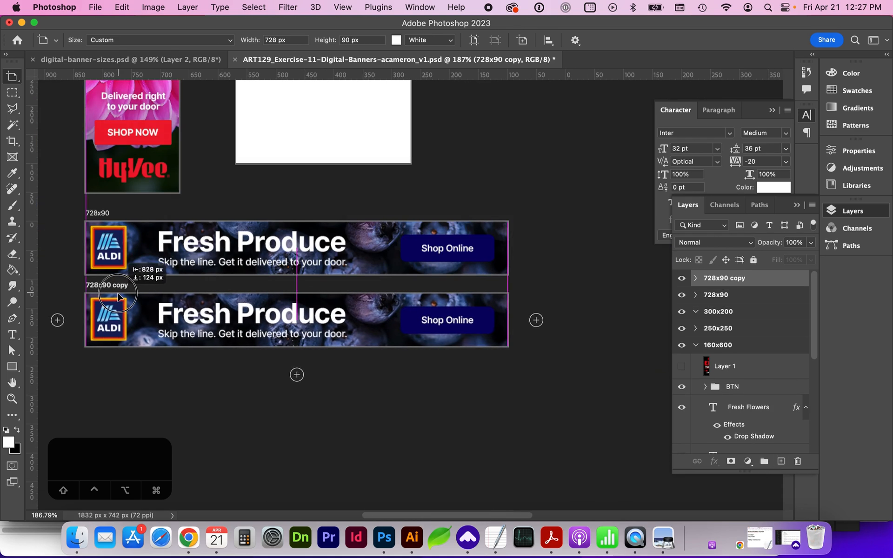
- Select the blueberries layer in the 728x90 copy and preview the Fresh Produce folder's photos in Finder to choose a replacement
{"action": "key", "text": "v"}
{"action": "left_click", "coordinate": [459, 346]}
{"action": "left_click", "coordinate": [77, 538]}
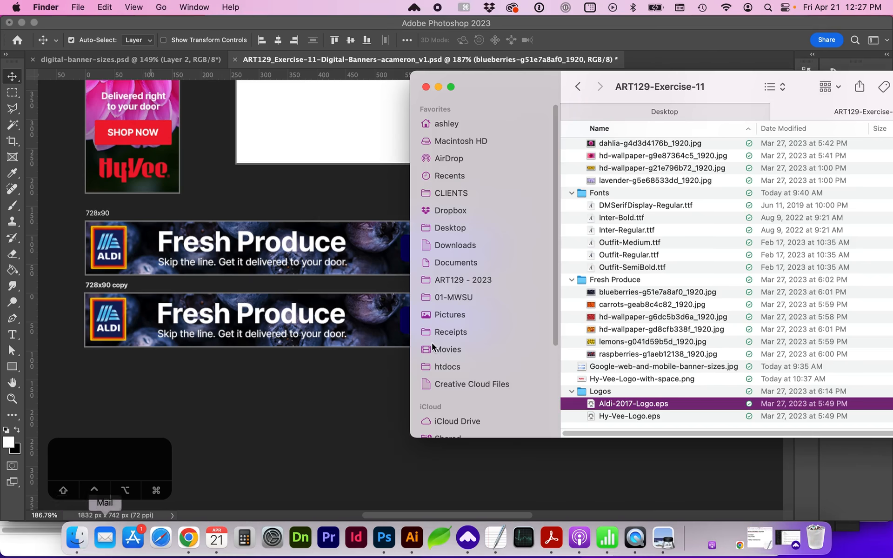
{"action": "left_click", "coordinate": [615, 303]}
{"action": "key", "text": "space"}
{"action": "key", "text": "Down"}
{"action": "key", "text": "Down"}
{"action": "key", "text": "Down"}
{"action": "key", "text": "Down"}
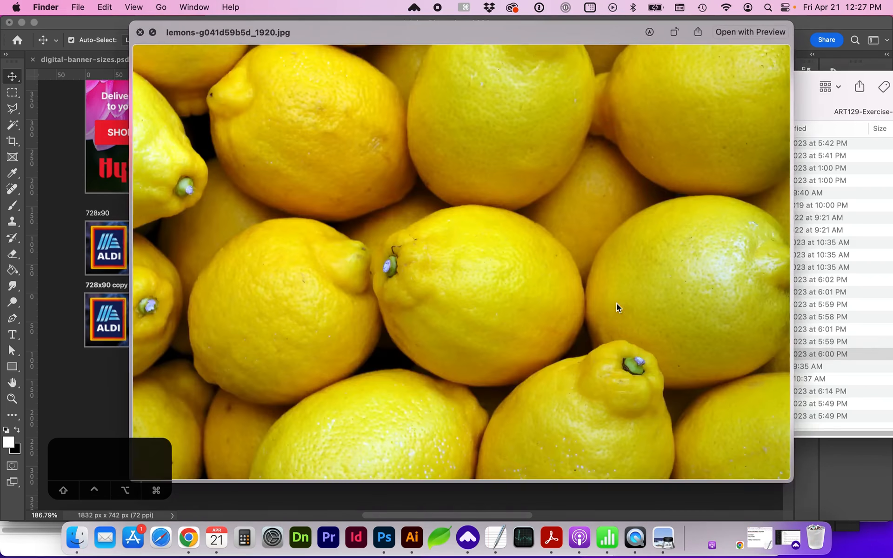
{"action": "key", "text": "Up"}
{"action": "key", "text": "Up"}
{"action": "key", "text": "Up"}
{"action": "key", "text": "Down"}
{"action": "key", "text": "Up"}
- Place the peppers photo hd-wallpaper-gd8cfb338f_1920 into the 728x90 copy as its background, covering the blueberries
{"action": "left_click_drag", "start_coordinate": [616, 304], "coordinate": [296, 320]}
{"action": "left_click_drag", "start_coordinate": [335, 295], "coordinate": [503, 194]}
{"action": "key", "text": "Return"}
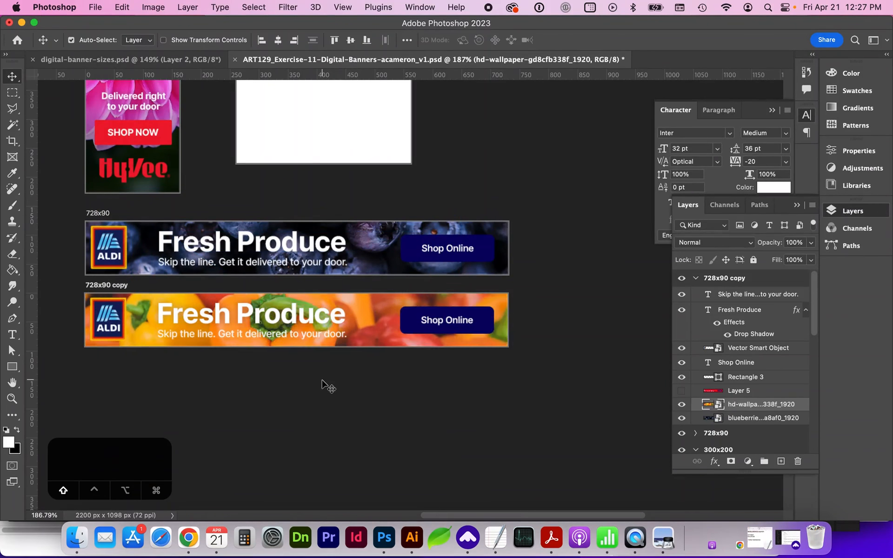
- Add a Levels adjustment clipped to the peppers photo and fine-tune its shadow and midtone input levels
{"action": "key", "text": "super+equal"}
{"action": "scroll", "coordinate": [379, 353], "scroll_direction": "left", "scroll_amount": 3}
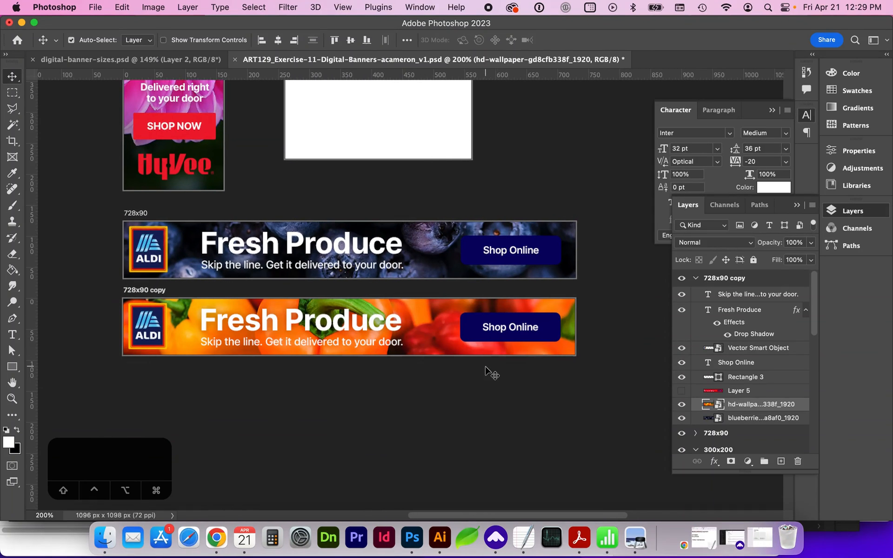
{"action": "scroll", "coordinate": [488, 373], "scroll_direction": "right", "scroll_amount": 2}
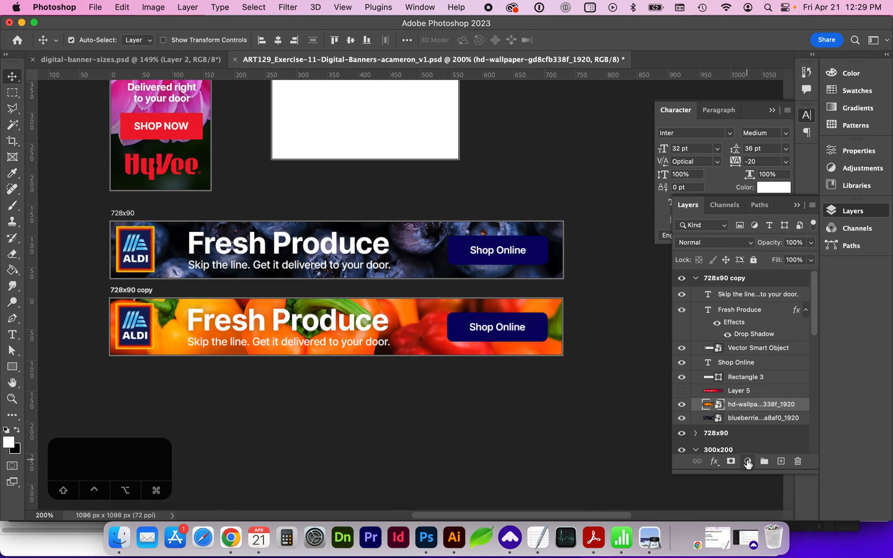
{"action": "left_click", "coordinate": [747, 461]}
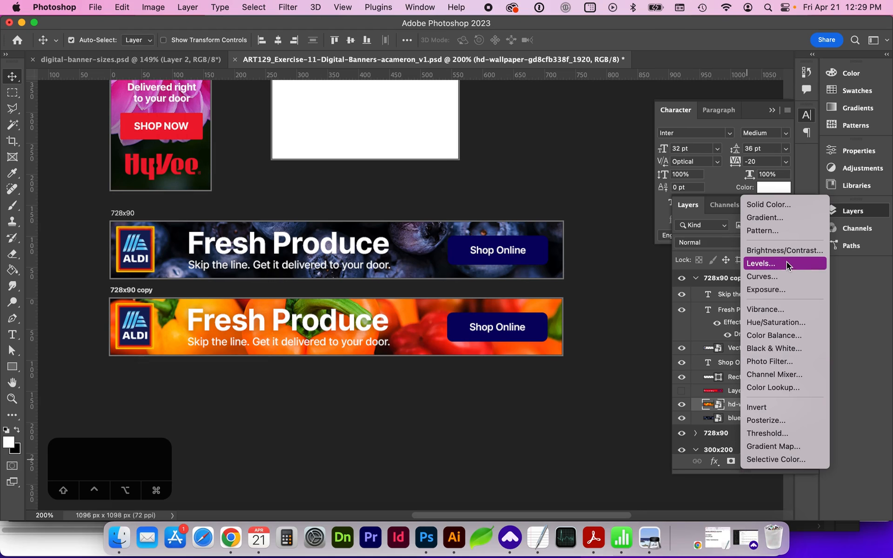
{"action": "left_click", "coordinate": [774, 264]}
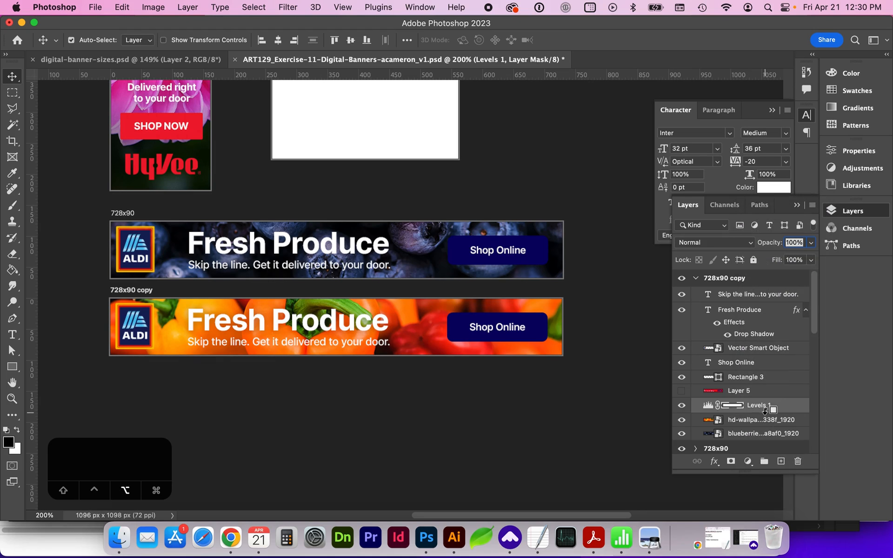
{"action": "left_click", "coordinate": [765, 411], "text": "alt"}
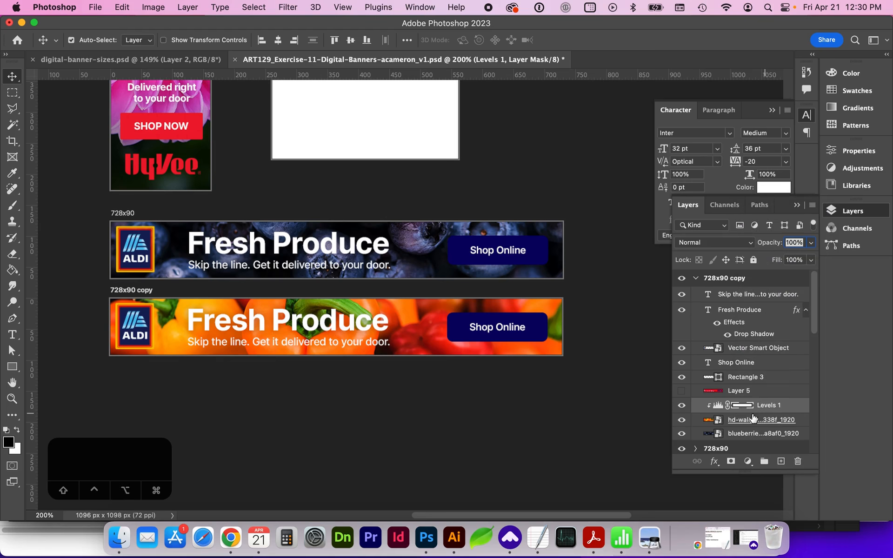
{"action": "double_click", "coordinate": [718, 405]}
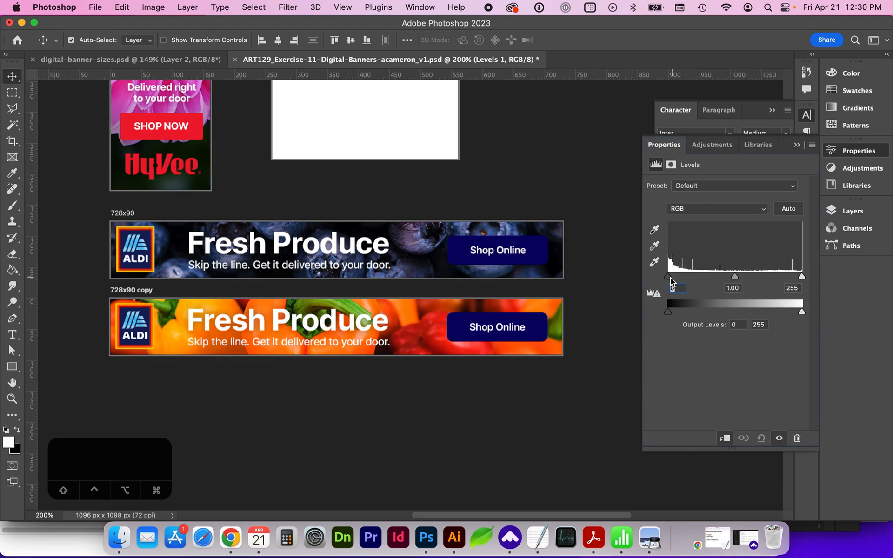
{"action": "left_click_drag", "start_coordinate": [670, 278], "coordinate": [671, 277]}
{"action": "mouse_move", "coordinate": [738, 277]}
{"action": "left_mouse_down"}
{"action": "mouse_move", "coordinate": [716, 278]}
{"action": "mouse_move", "coordinate": [755, 277]}
{"action": "mouse_move", "coordinate": [734, 282]}
{"action": "left_mouse_up"}
- Add a new layer above the peppers' Levels adjustment and set up a soft black 200 px brush at 41% opacity
{"action": "left_click", "coordinate": [852, 211]}
{"action": "left_click", "coordinate": [781, 462]}
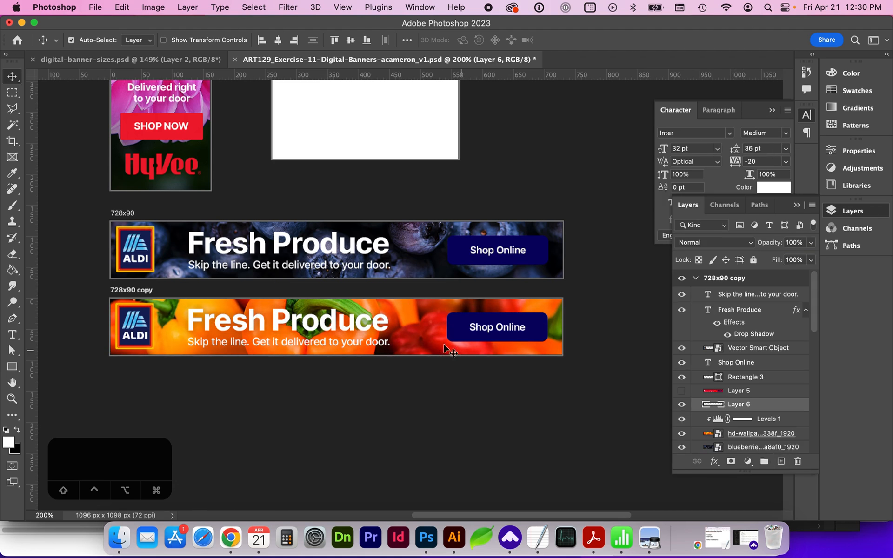
{"action": "key", "text": "b"}
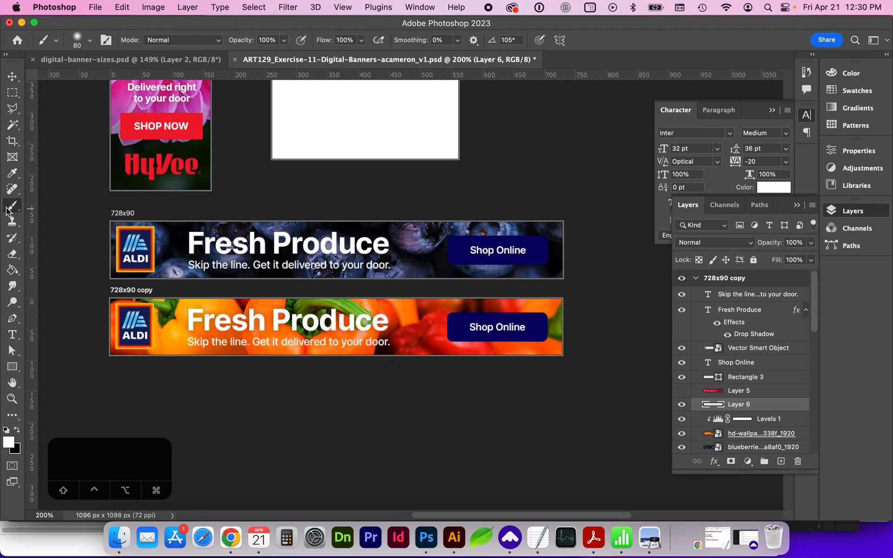
{"action": "left_click", "coordinate": [18, 431]}
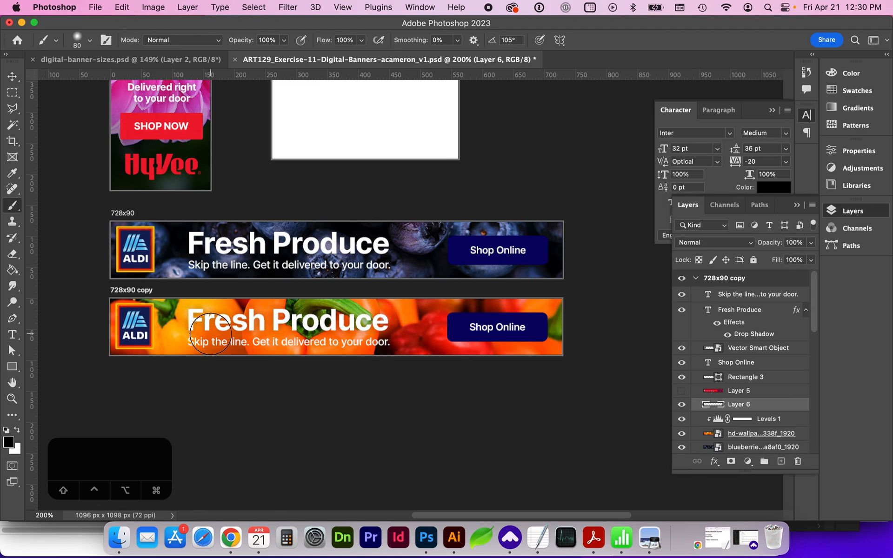
{"action": "key", "text": "bracketright"}
{"action": "key", "text": "bracketright"}
{"action": "key", "text": "bracketright"}
{"action": "key", "text": "bracketright"}
{"action": "key", "text": "bracketright"}
{"action": "key", "text": "bracketright"}
{"action": "left_click", "coordinate": [284, 40]}
{"action": "left_click_drag", "start_coordinate": [291, 55], "coordinate": [249, 54]}
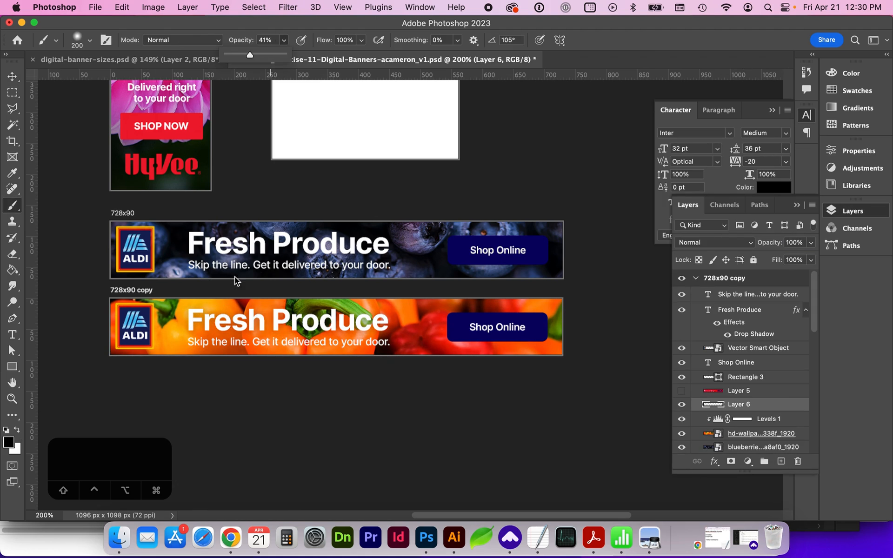
- Paint soft dark shading behind the headline and tagline of the 728x90 copy on the new layer
{"action": "left_click", "coordinate": [218, 330]}
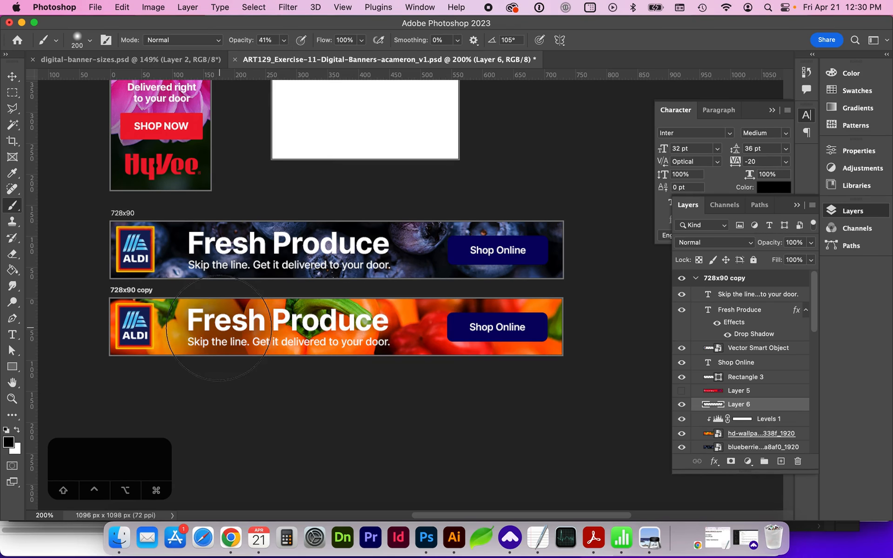
{"action": "left_click", "coordinate": [304, 328]}
{"action": "left_click", "coordinate": [351, 328]}
{"action": "left_click", "coordinate": [386, 334]}
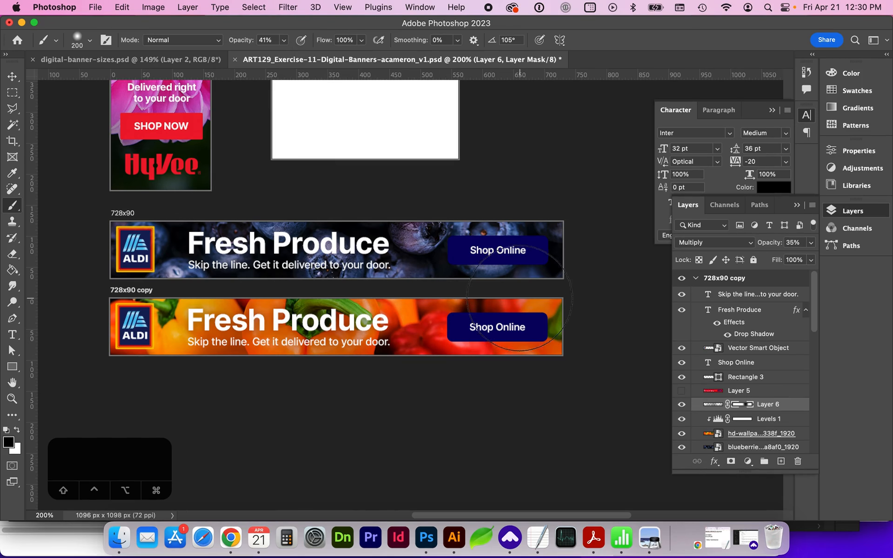
- Preview the Charcuterie folder's photos in Finder to find candidates for the empty 300x200 banner
{"action": "scroll", "coordinate": [562, 325], "scroll_direction": "up", "scroll_amount": 10}
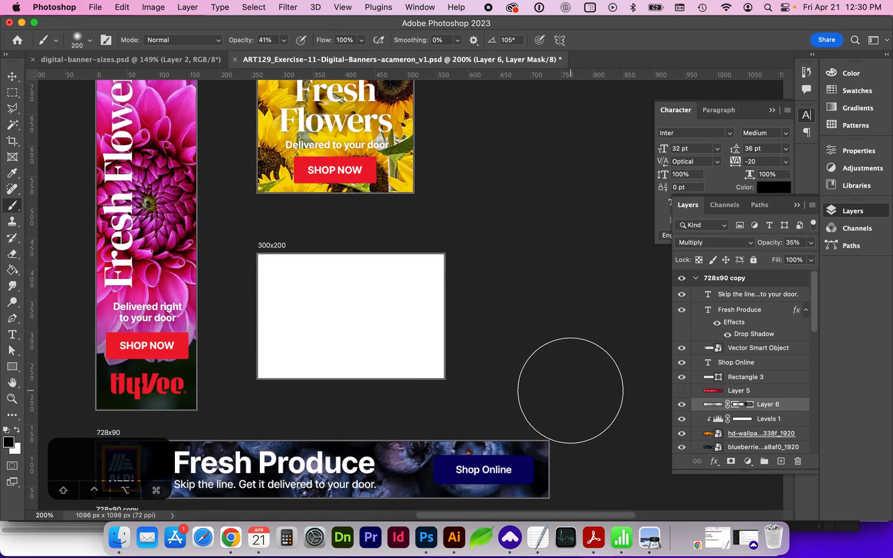
{"action": "scroll", "coordinate": [379, 329], "scroll_direction": "down", "scroll_amount": 2}
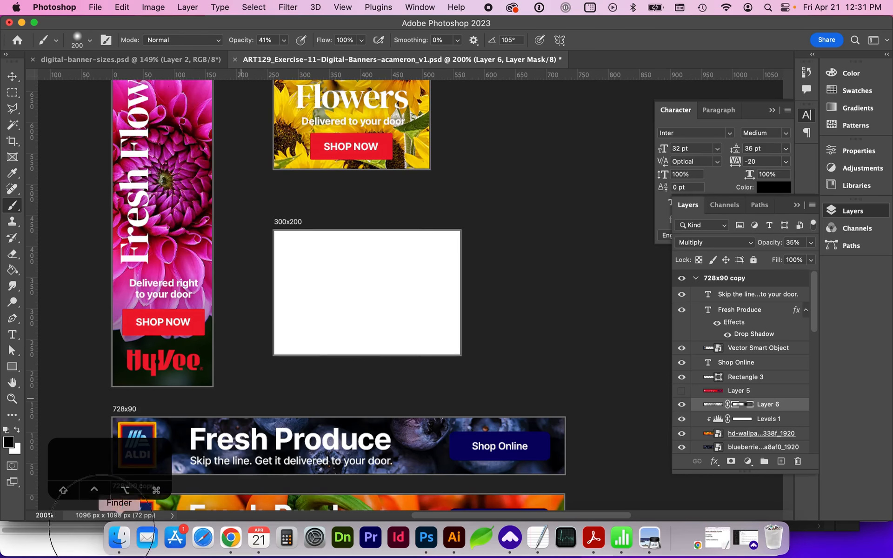
{"action": "left_click", "coordinate": [115, 542]}
{"action": "scroll", "coordinate": [619, 186], "scroll_direction": "up", "scroll_amount": 4}
{"action": "left_click", "coordinate": [618, 175]}
{"action": "left_click", "coordinate": [615, 187]}
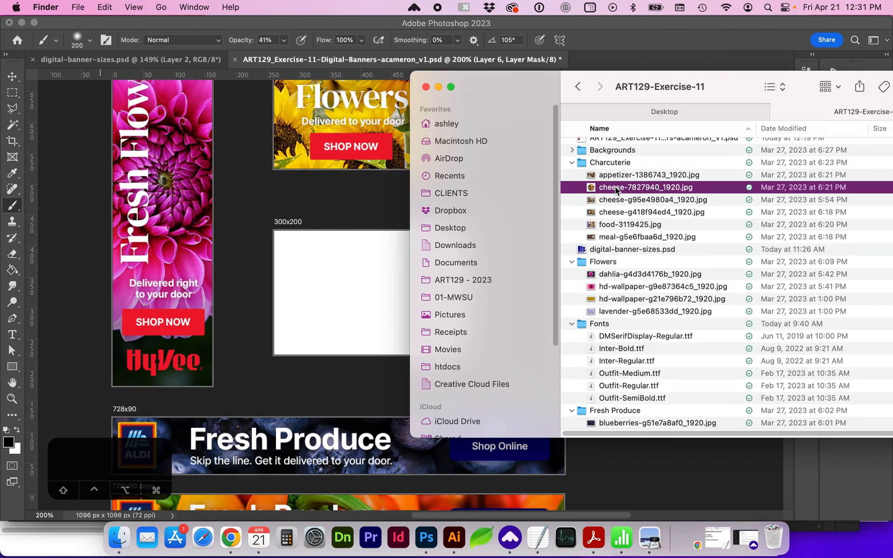
{"action": "key", "text": "space"}
{"action": "key", "text": "Down"}
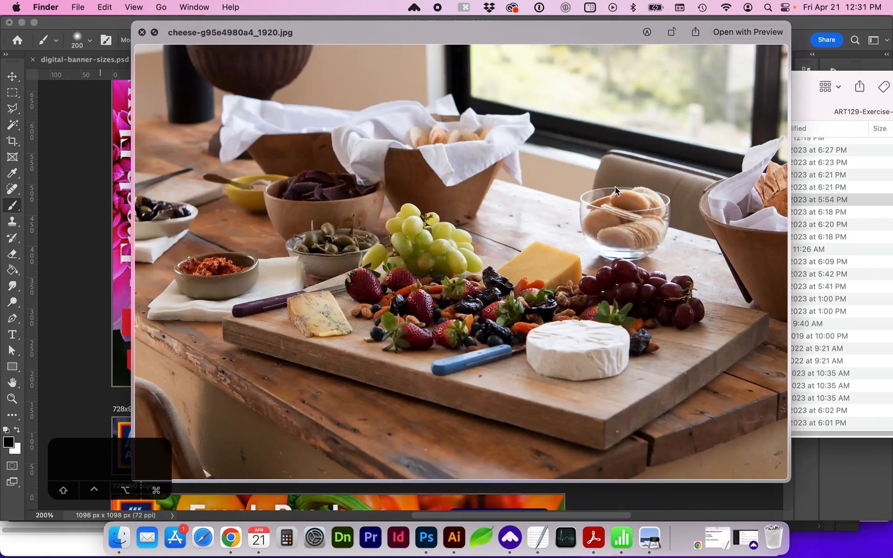
{"action": "key", "text": "Down"}
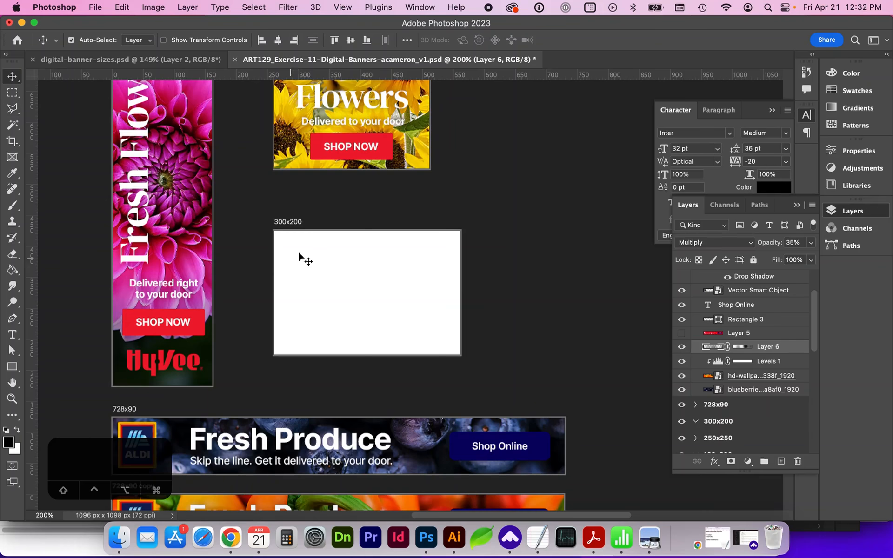
- Select the 300x200 artboard and collapse the expanded layer groups of the other artboards
{"action": "left_click", "coordinate": [294, 224]}
{"action": "scroll", "coordinate": [739, 418], "scroll_direction": "down", "scroll_amount": 3}
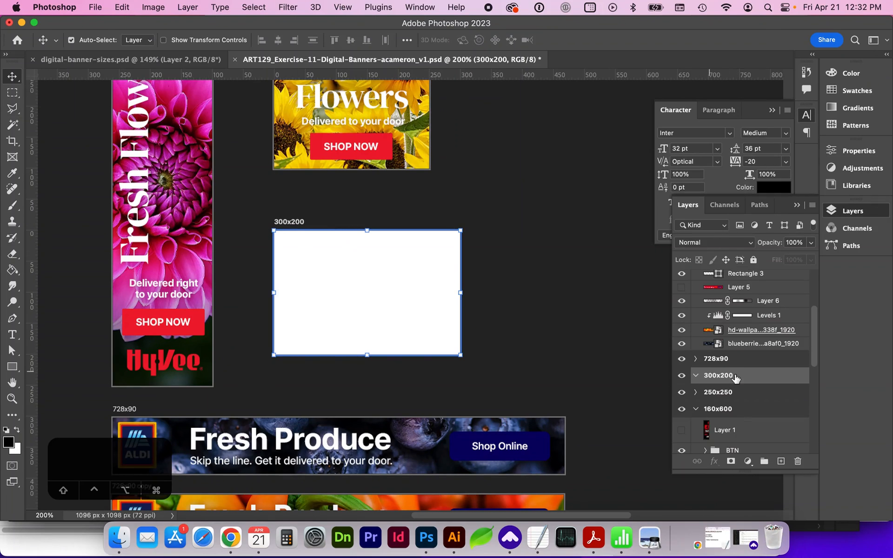
{"action": "scroll", "coordinate": [702, 395], "scroll_direction": "up", "scroll_amount": 6}
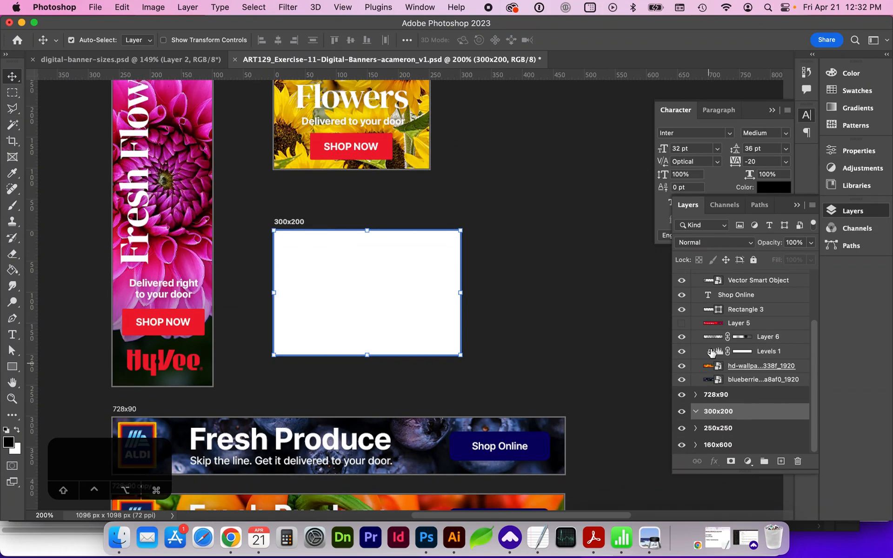
{"action": "left_click", "coordinate": [695, 278], "text": "alt"}
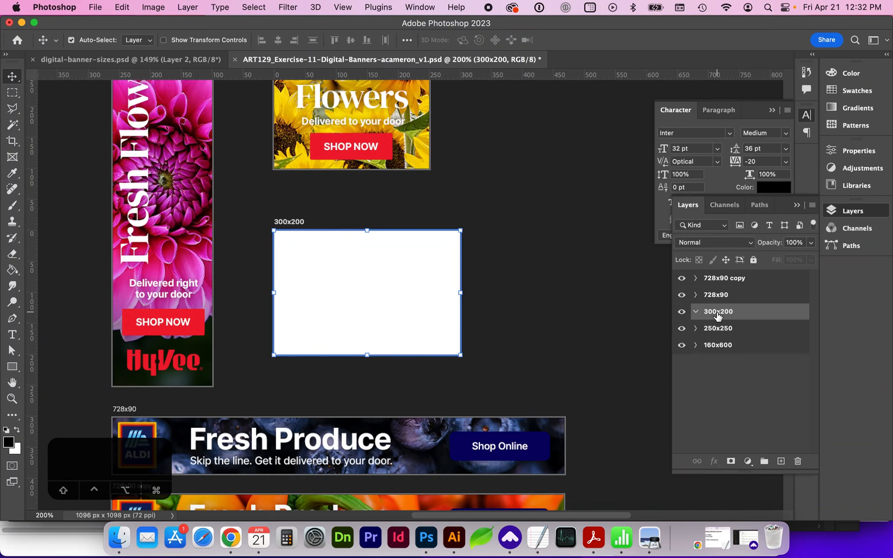
- Place cheese-7827940_1920, cheese-g95e4980a4_1920, cheese-g418f94ed4_1920 and meal-g5e6fbaa6d_1920 from Finder into the 300x200 artboard
{"action": "left_click", "coordinate": [120, 537]}
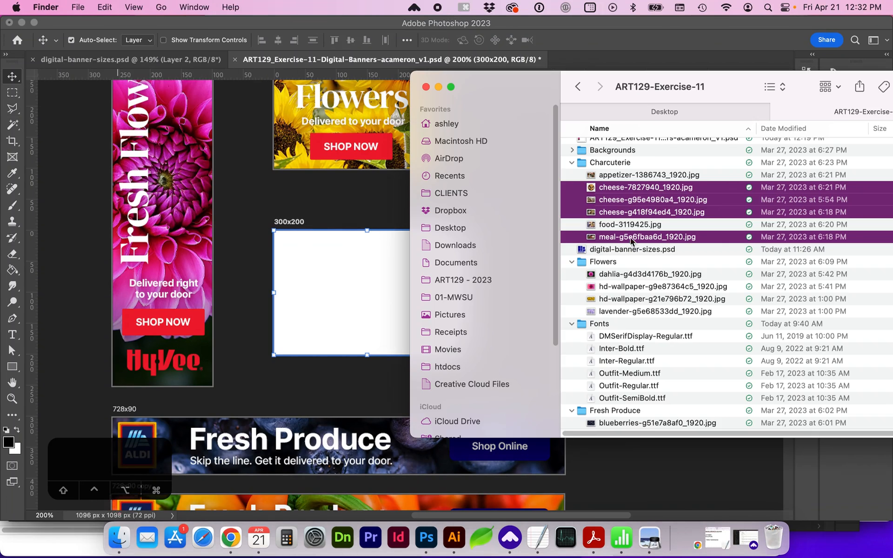
{"action": "left_click_drag", "start_coordinate": [621, 190], "coordinate": [306, 274]}
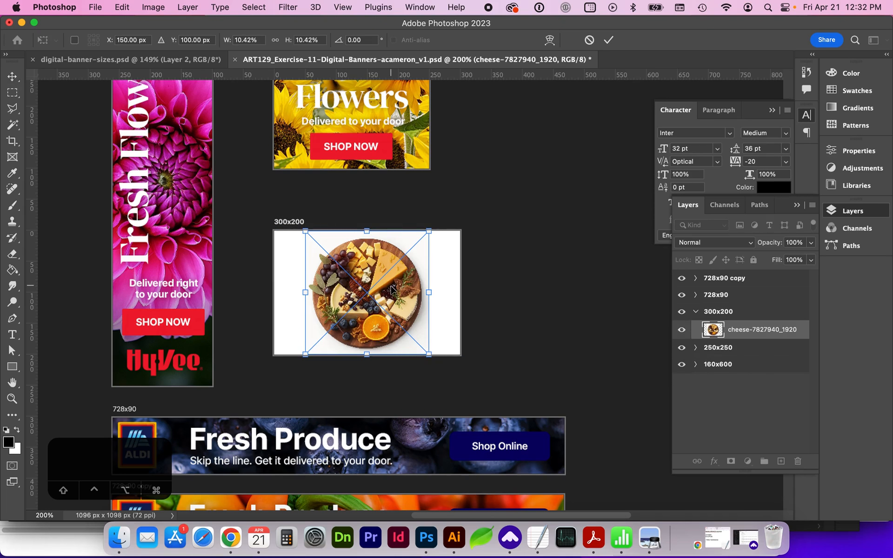
{"action": "key", "text": "Return"}
{"action": "key", "text": "Return"}
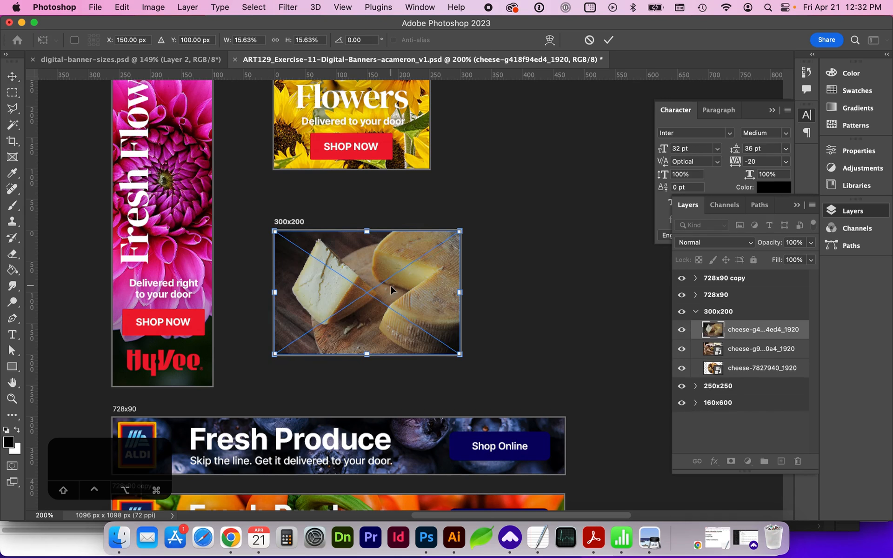
{"action": "key", "text": "Return"}
{"action": "key", "text": "Return"}
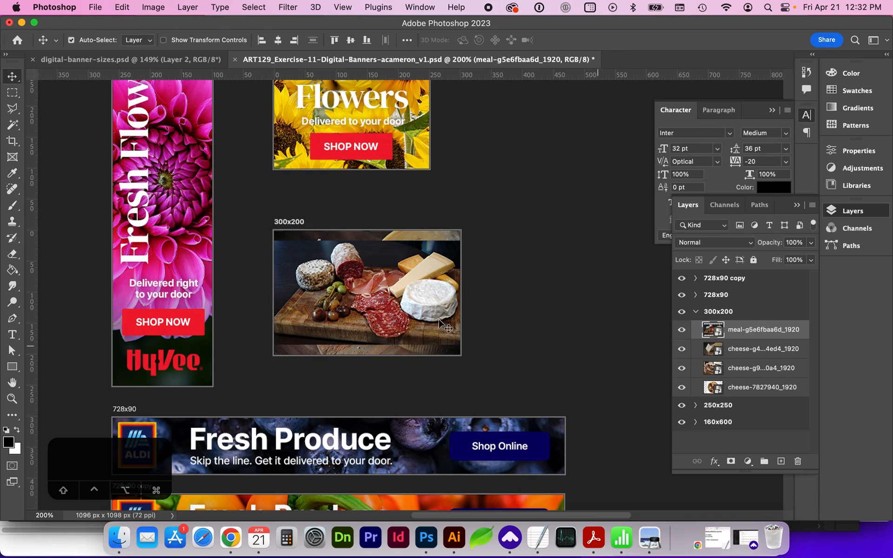
- Enlarge the meal-g5e6fbaa6d_1920 photo and reposition it so it fills the 300x200 artboard
{"action": "key", "text": "super+0"}
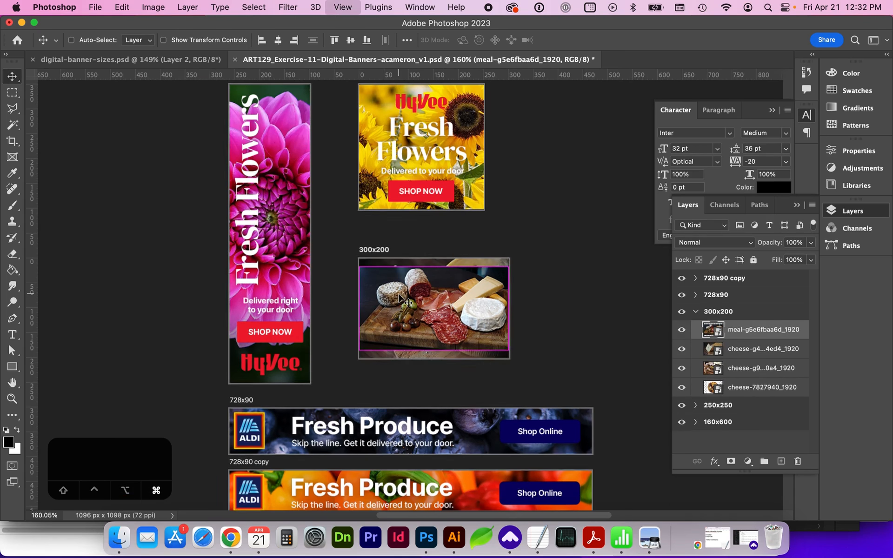
{"action": "key", "text": "super+equal"}
{"action": "key", "text": "super+equal"}
{"action": "key", "text": "super+t"}
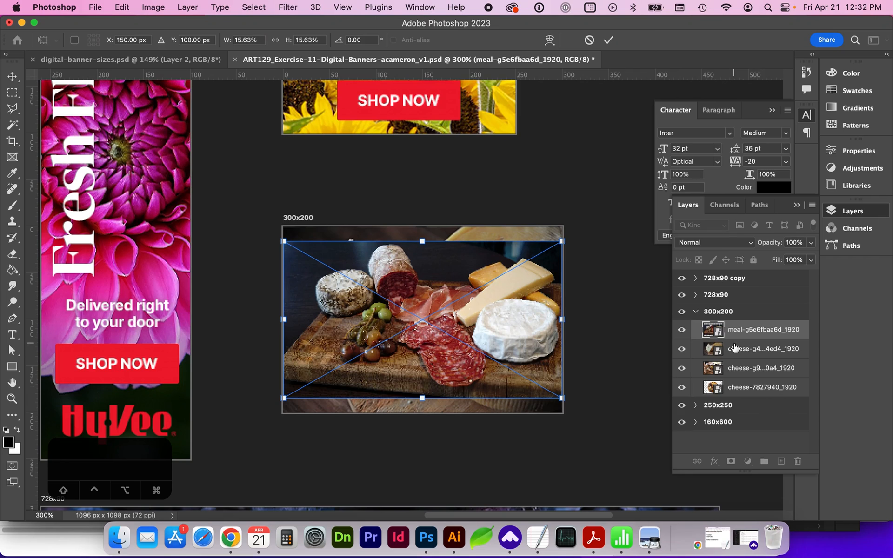
{"action": "left_click_drag", "start_coordinate": [279, 238], "coordinate": [91, 138]}
{"action": "left_click_drag", "start_coordinate": [384, 250], "coordinate": [419, 292]}
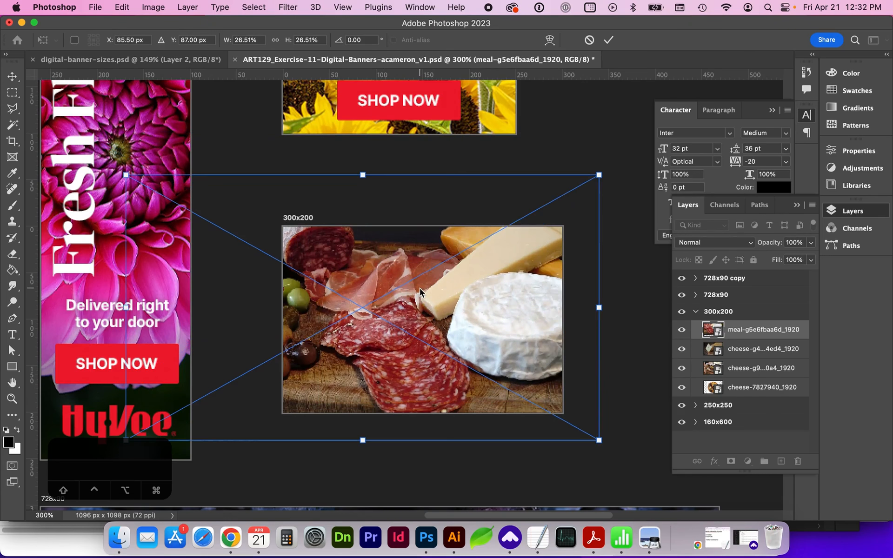
{"action": "key", "text": "super+minus"}
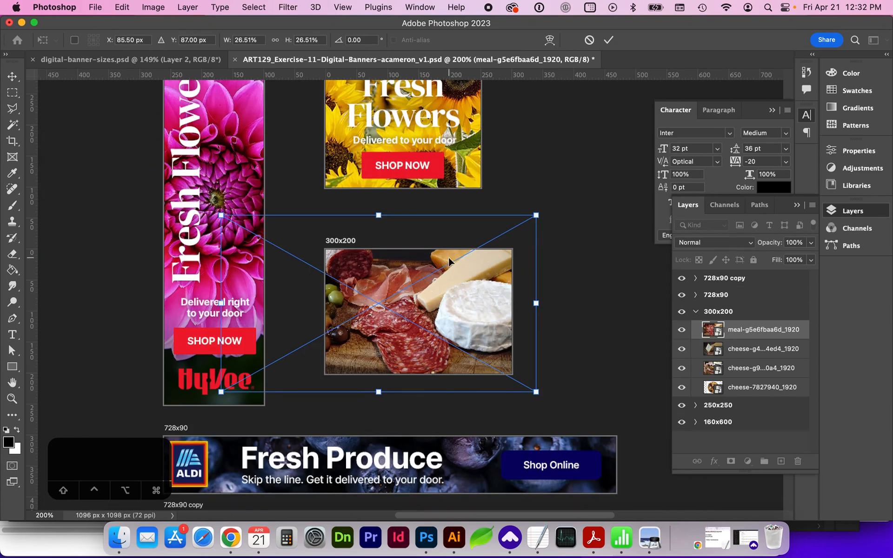
{"action": "left_click_drag", "start_coordinate": [536, 216], "coordinate": [608, 176]}
{"action": "left_click_drag", "start_coordinate": [545, 270], "coordinate": [487, 297]}
- Copy the Fresh Produce headline from the 728x90 banner into the 300x200 artboard and reword it as Cheese Selection
{"action": "left_click_drag", "start_coordinate": [361, 465], "coordinate": [432, 309]}
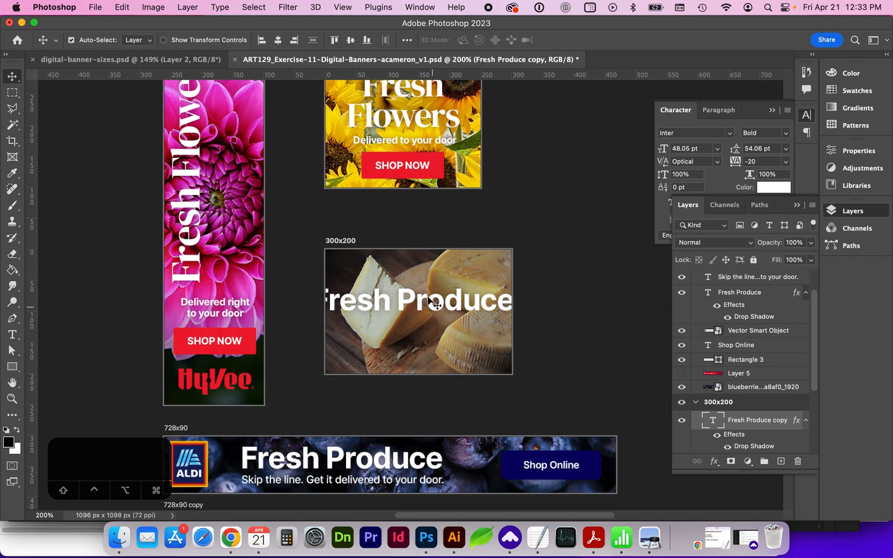
{"action": "double_click", "coordinate": [403, 307]}
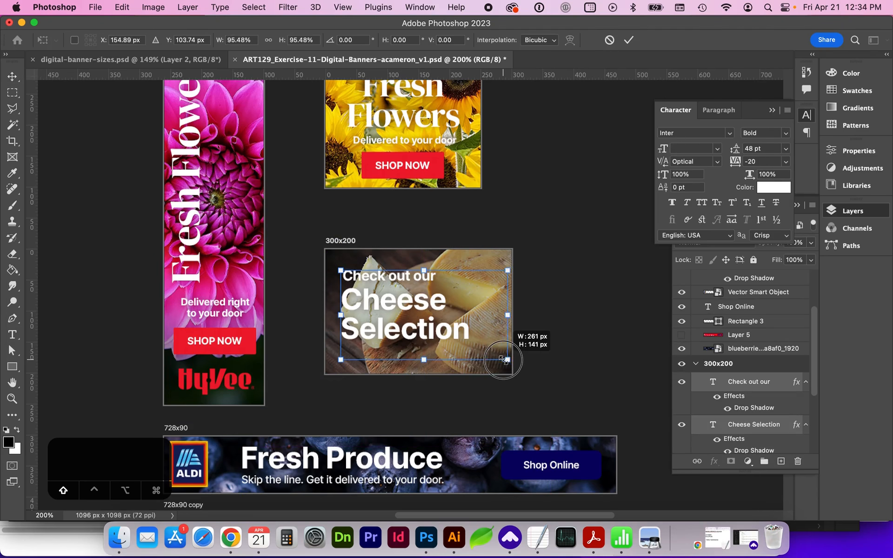
- Scale the Check out our and Cheese Selection text to about 93% and copy the ALDI logo into the 300x200 banner
{"action": "left_click_drag", "start_coordinate": [496, 354], "coordinate": [499, 357]}
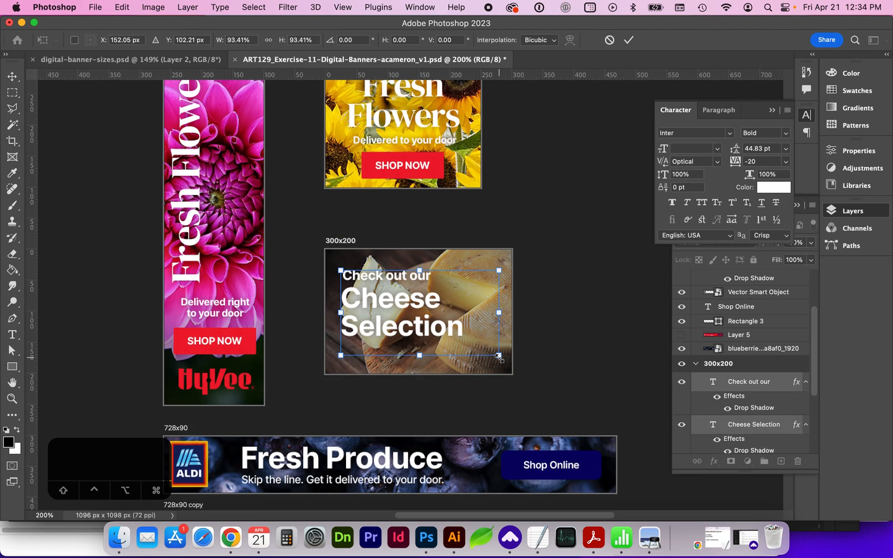
{"action": "key", "text": "Return"}
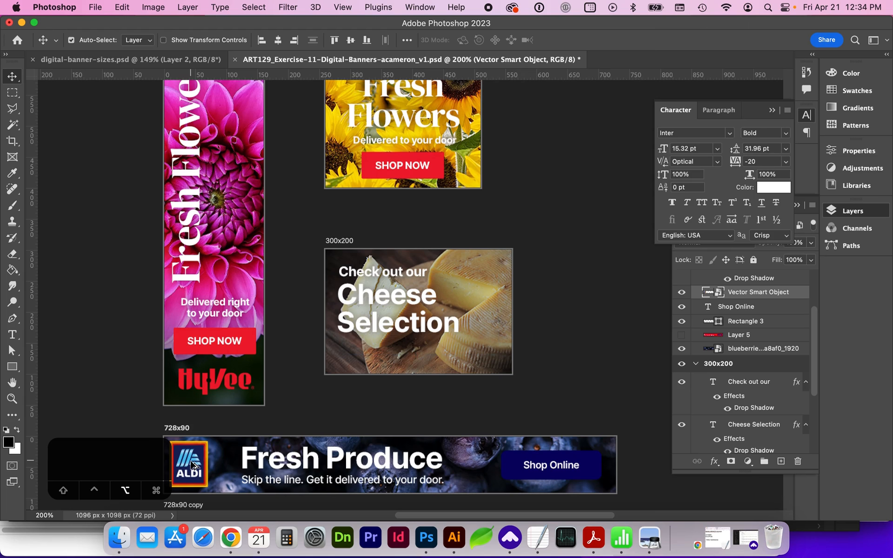
{"action": "left_click_drag", "start_coordinate": [191, 463], "coordinate": [480, 310]}
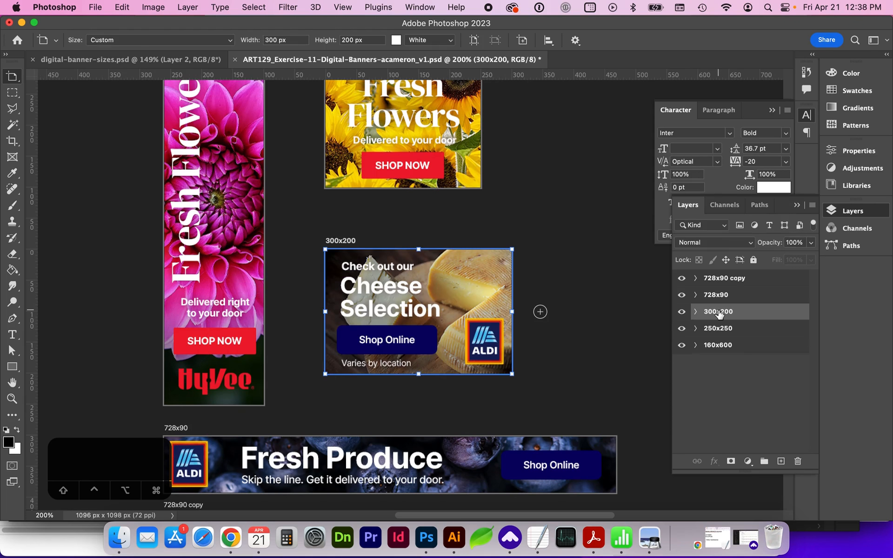
- Duplicate the finished 300x200 artboard and place the copy close beside the original
{"action": "left_click_drag", "start_coordinate": [718, 314], "coordinate": [781, 461]}
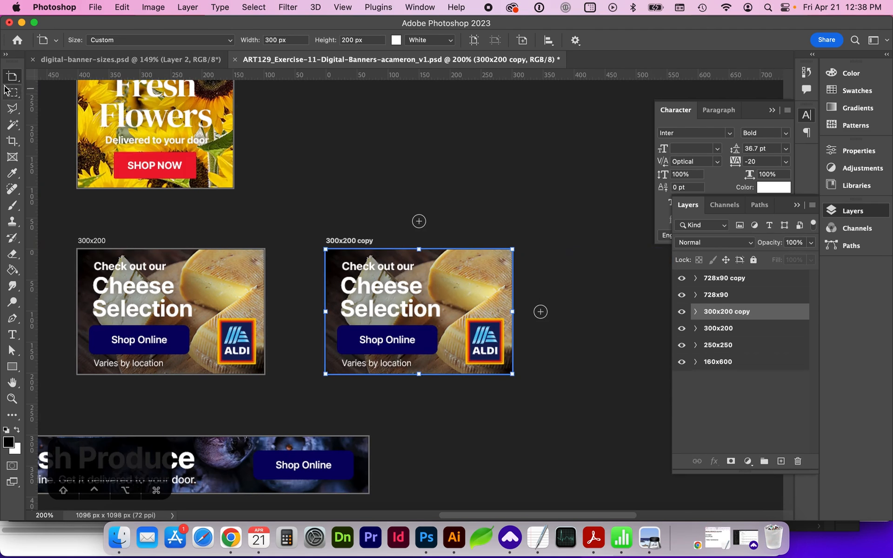
{"action": "left_click_drag", "start_coordinate": [371, 252], "coordinate": [338, 260]}
{"action": "scroll", "coordinate": [437, 333], "scroll_direction": "left", "scroll_amount": 4}
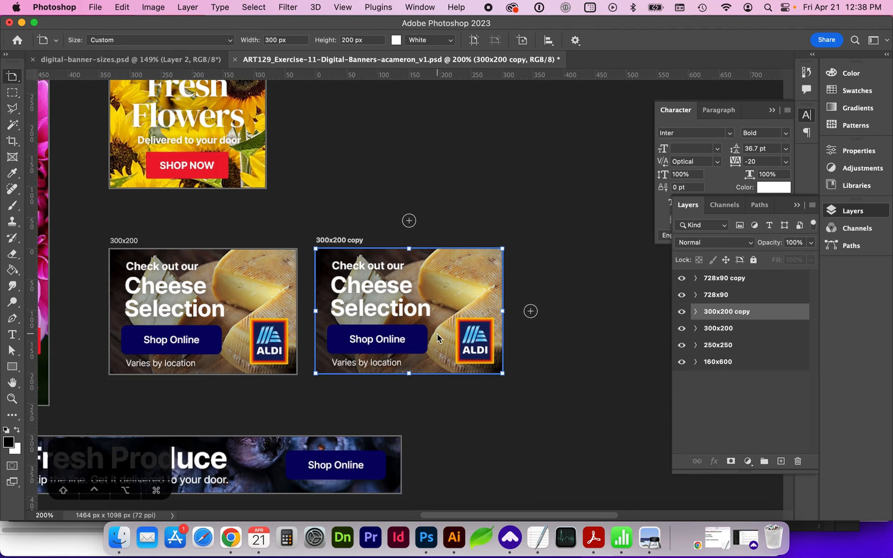
- Replace the Cheese Selection headline in the 300x200 copy with "Bring home the party" and nudge it upward
{"action": "left_click", "coordinate": [445, 301]}
{"action": "double_click", "coordinate": [706, 420]}
{"action": "type", "text": "Bring home the party"}
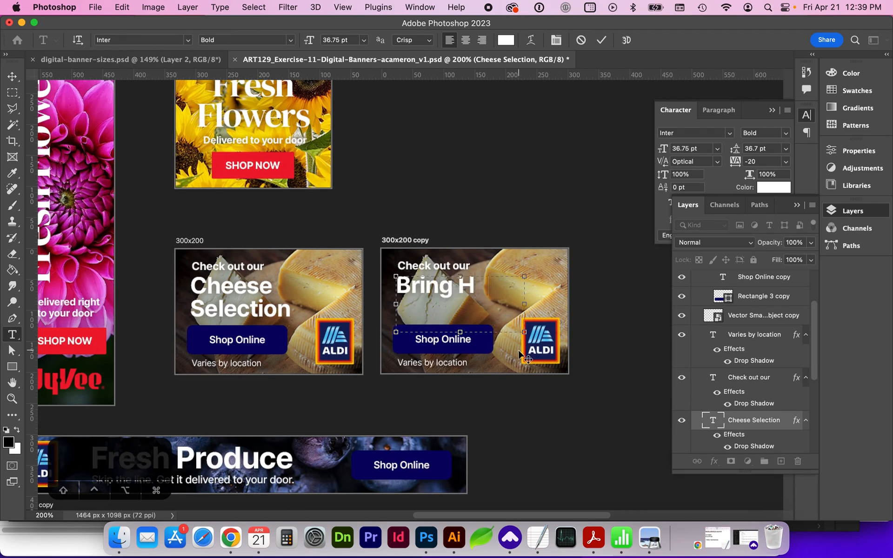
{"action": "key", "text": "Escape"}
{"action": "key", "text": "shift+Up"}
{"action": "key", "text": "Up"}
{"action": "key", "text": "Up"}
{"action": "key", "text": "Up"}
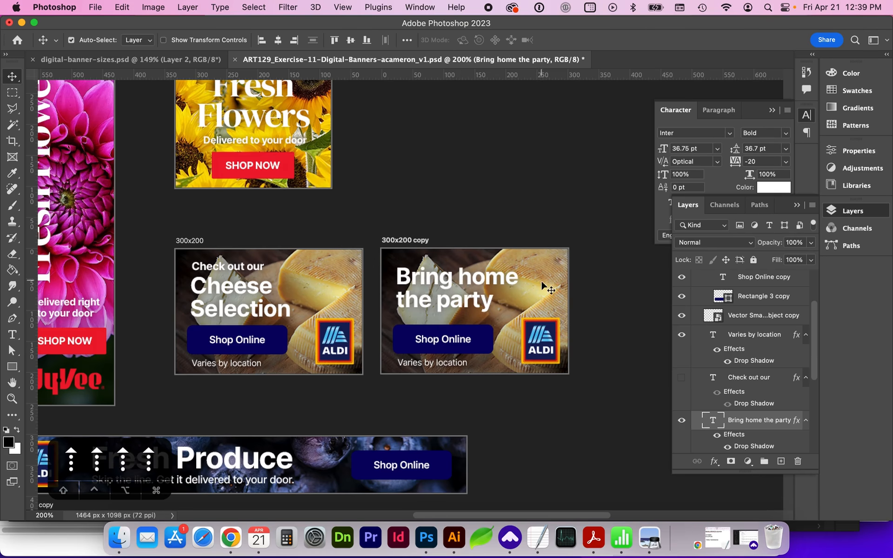
- Hide the cheese-g418f94ed4_1920 photo and its Levels adjustment in the 300x200 copy, and show the cheese-g95e4980a4_1920 photo
{"action": "scroll", "coordinate": [683, 379], "scroll_direction": "down", "scroll_amount": 6}
{"action": "left_click", "coordinate": [680, 384]}
{"action": "left_click", "coordinate": [680, 383]}
{"action": "left_click_drag", "start_coordinate": [681, 366], "coordinate": [682, 385]}
{"action": "left_click", "coordinate": [681, 403]}
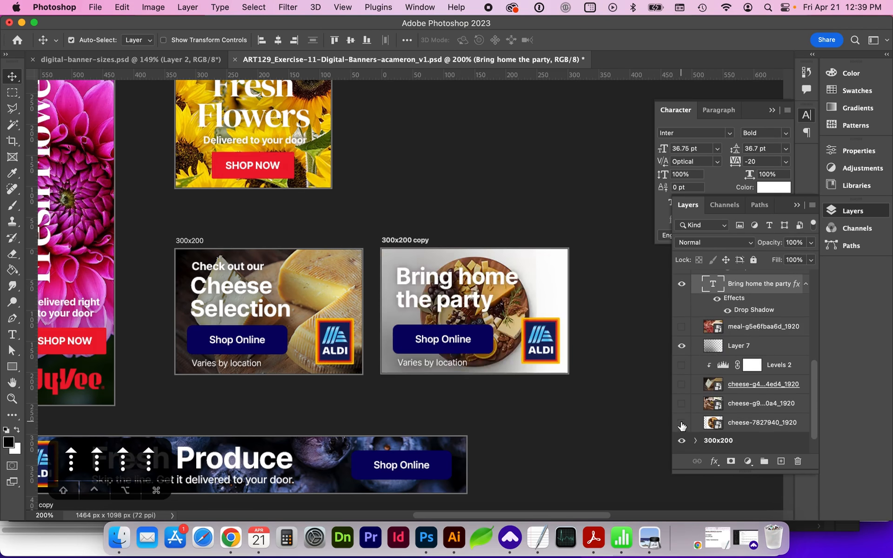
{"action": "left_click", "coordinate": [681, 403]}
- Enlarge the cheese-g95e4980a4_1920 photo and reposition it so the fruit and cheese board fills the 300x200 copy
{"action": "left_click", "coordinate": [744, 403]}
{"action": "key", "text": "super+t"}
{"action": "left_click_drag", "start_coordinate": [577, 247], "coordinate": [647, 196]}
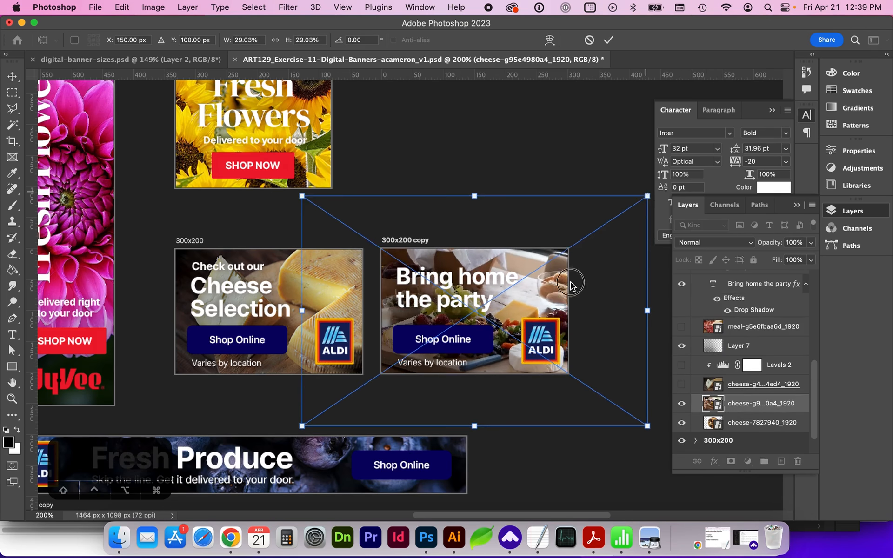
{"action": "left_click_drag", "start_coordinate": [574, 283], "coordinate": [578, 273]}
{"action": "left_click_drag", "start_coordinate": [651, 188], "coordinate": [702, 153]}
{"action": "left_click_drag", "start_coordinate": [521, 265], "coordinate": [530, 256]}
{"action": "key", "text": "Return"}
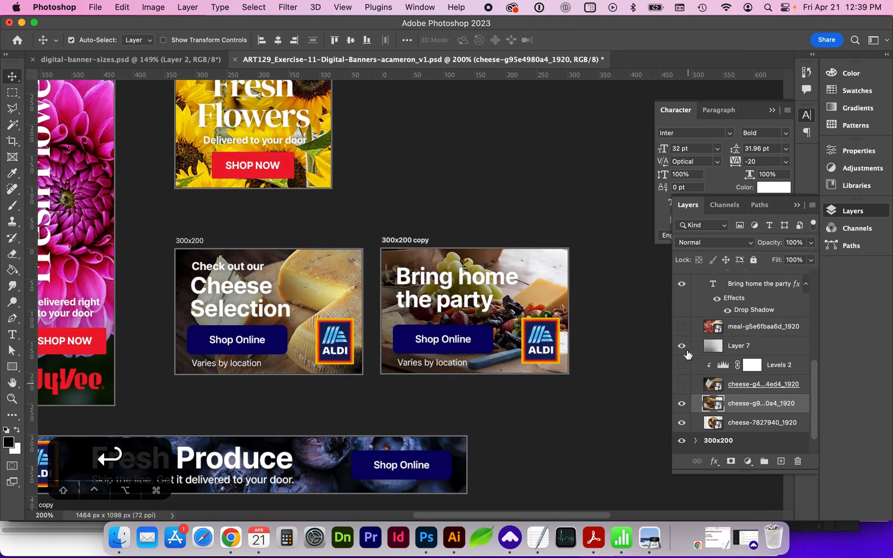
- Show the meal-g5e6fbaa6d_1920 photo in the 300x200 copy and start a free transform on it
{"action": "left_click", "coordinate": [680, 326]}
{"action": "left_click", "coordinate": [763, 326]}
{"action": "key", "text": "super+t"}
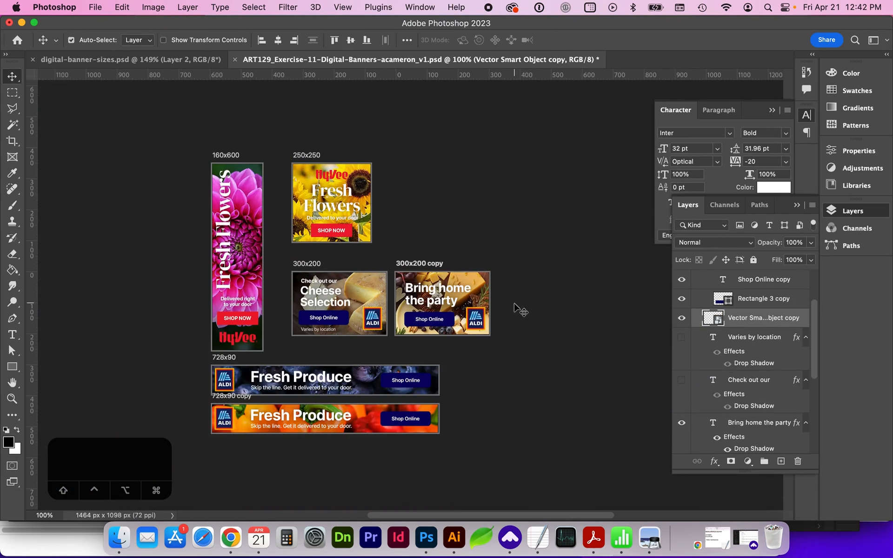
- Save the banner document with the 300x200 variation added
{"action": "scroll", "coordinate": [517, 309], "scroll_direction": "left", "scroll_amount": 3}
{"action": "scroll", "coordinate": [404, 326], "scroll_direction": "up", "scroll_amount": 1}
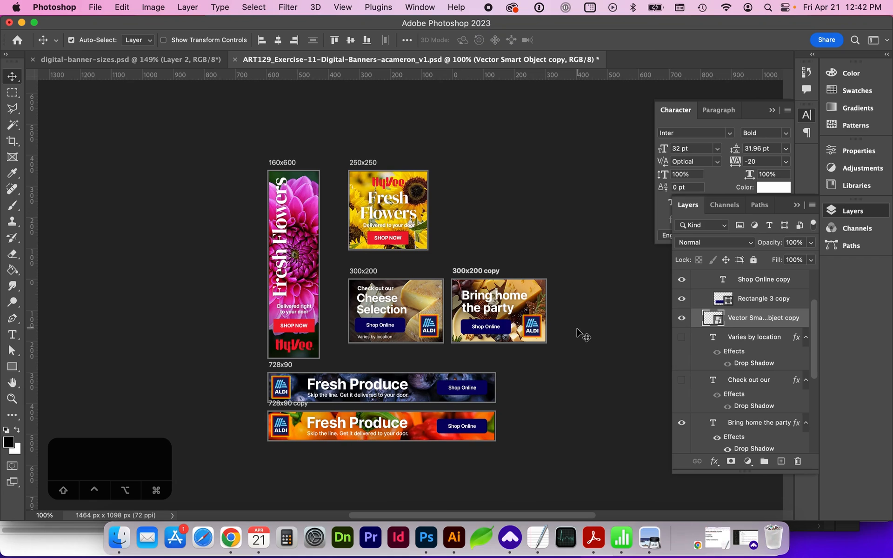
{"action": "key", "text": "super+s"}
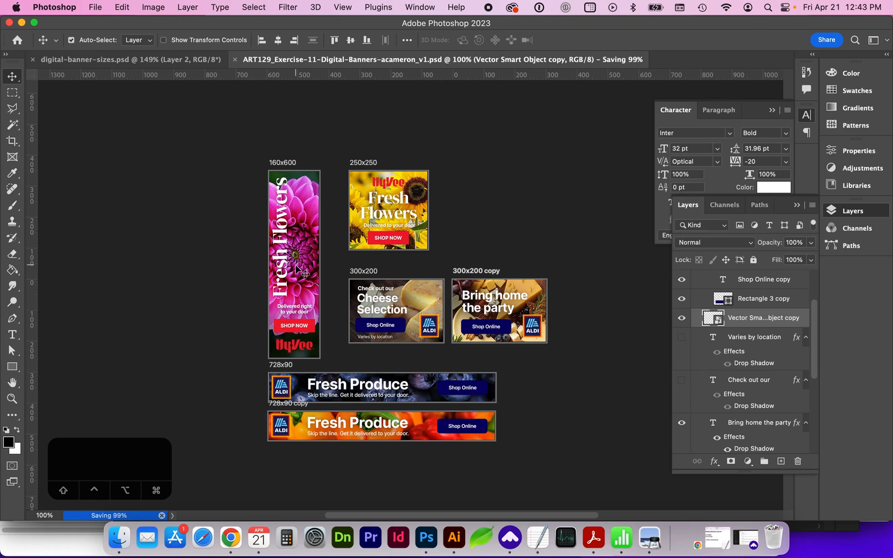
- Rename the 300x200 copy artboard as 300x200-02
{"action": "left_click", "coordinate": [479, 273]}
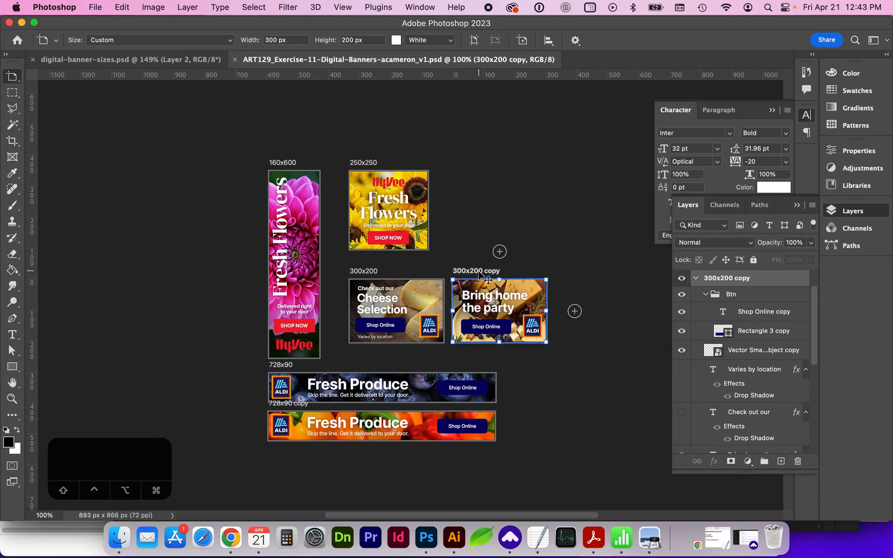
{"action": "double_click", "coordinate": [724, 278]}
{"action": "double_click", "coordinate": [739, 279]}
{"action": "key", "text": "BackSpace"}
{"action": "type", "text": "-02"}
{"action": "key", "text": "Return"}
{"action": "scroll", "coordinate": [306, 280], "scroll_direction": "right", "scroll_amount": 1}
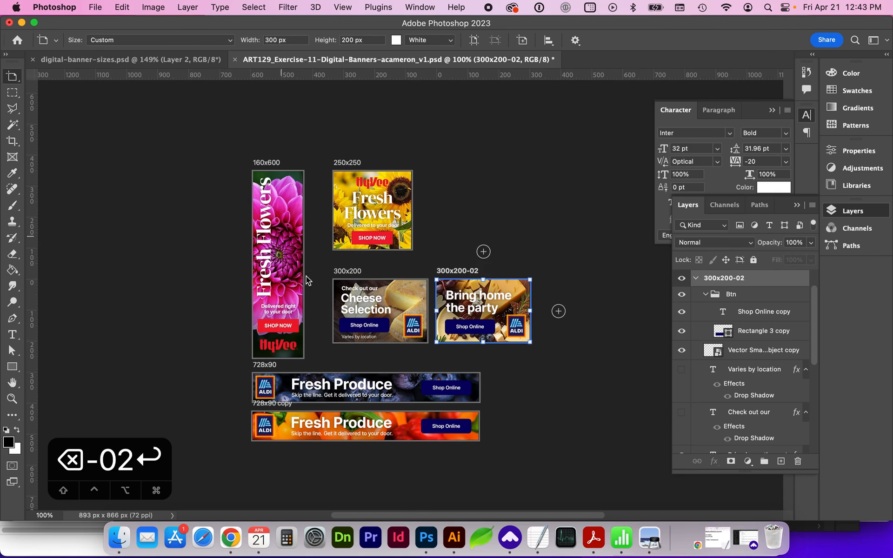
- Open the Export As settings and set the format to JPG for all six artboards
{"action": "left_click", "coordinate": [93, 8]}
{"action": "mouse_move", "coordinate": [242, 205]}
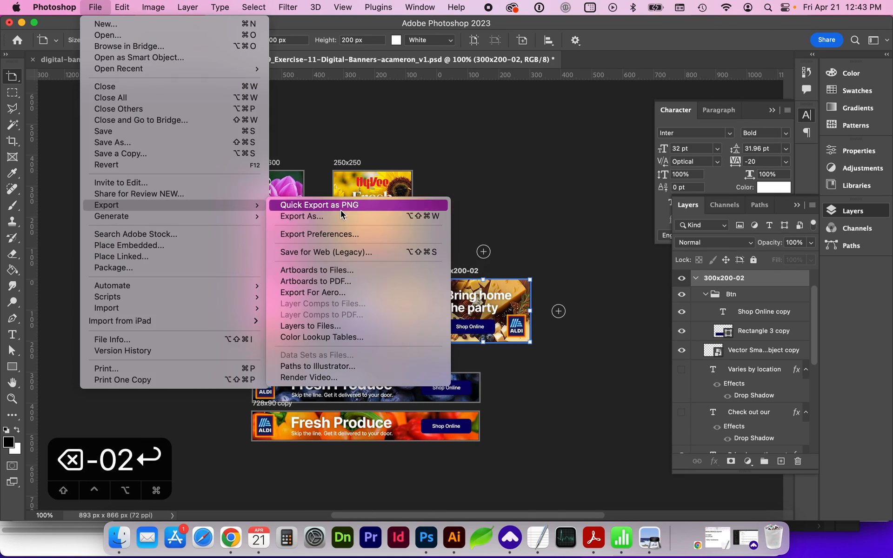
{"action": "left_click", "coordinate": [319, 217]}
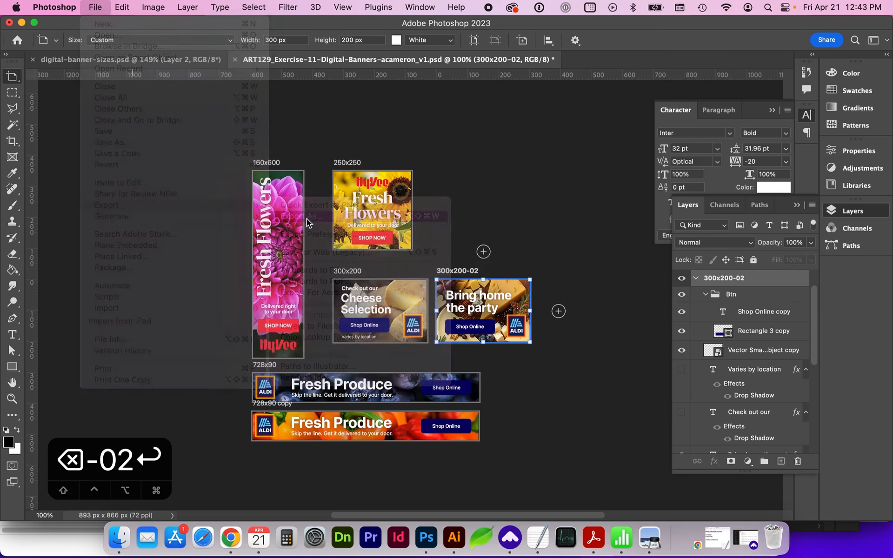
{"action": "left_click_drag", "start_coordinate": [316, 52], "coordinate": [350, 56]}
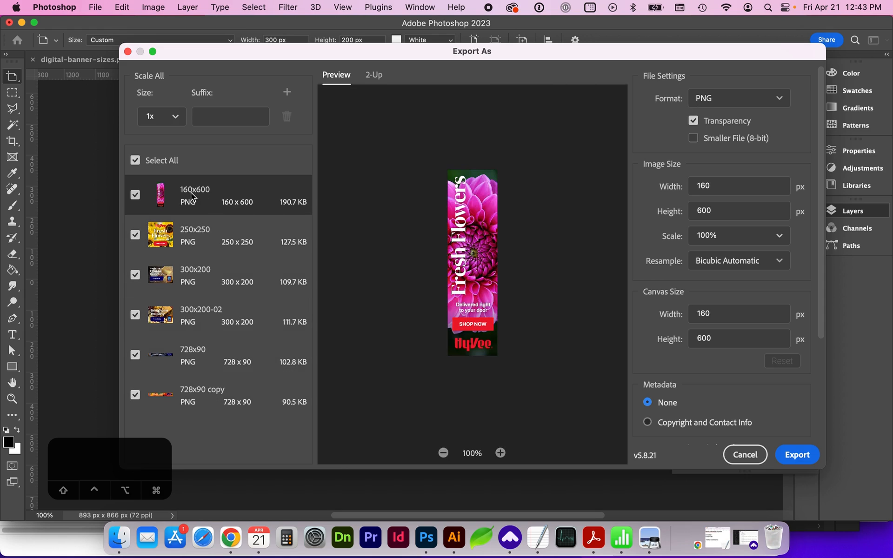
{"action": "left_click", "coordinate": [199, 399], "text": "shift"}
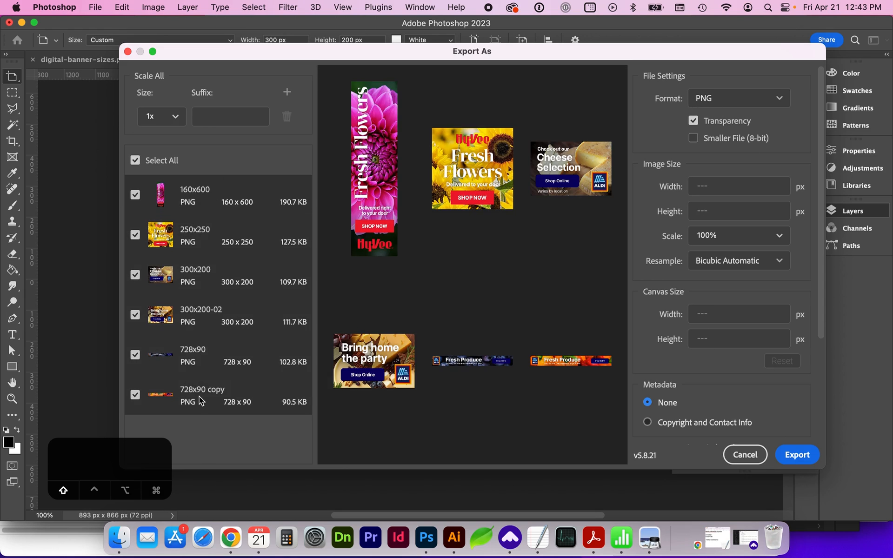
{"action": "left_click", "coordinate": [749, 96]}
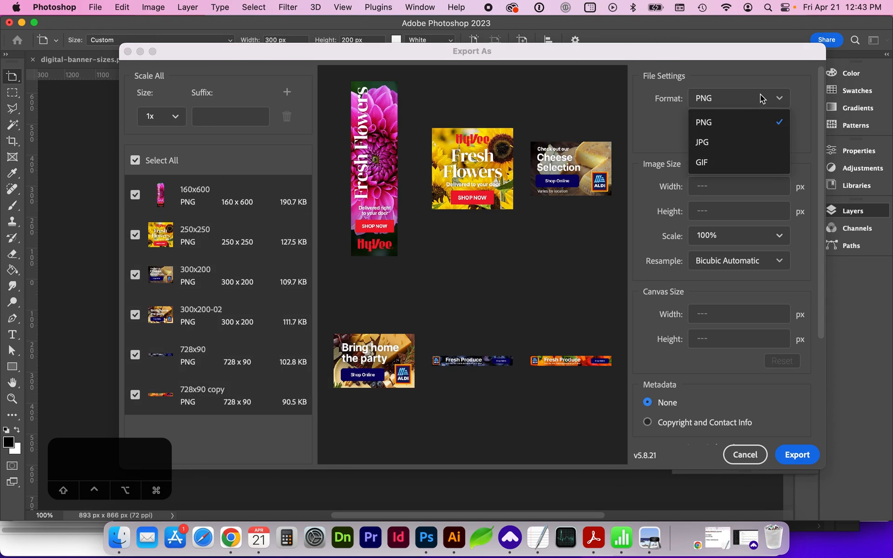
{"action": "left_click", "coordinate": [727, 142]}
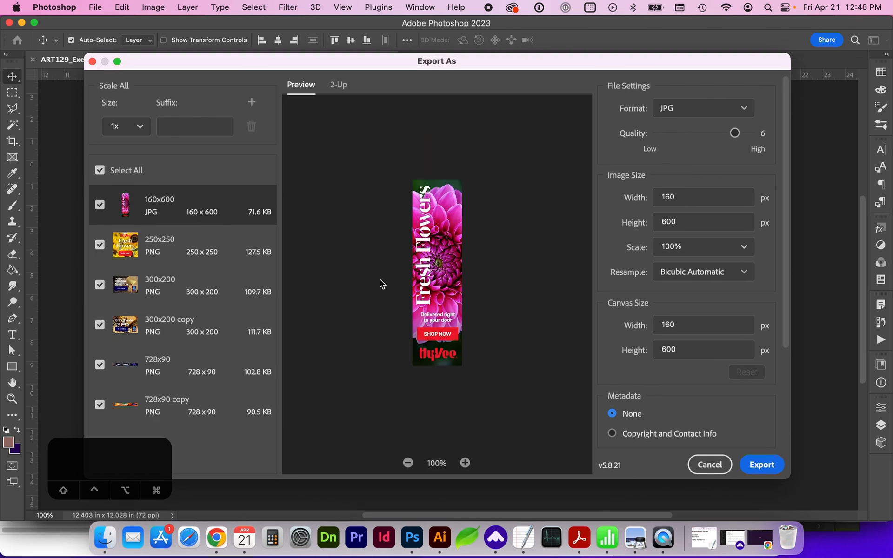
- Export all artboards into the Digital Banner Ads folder, with 160x600 as a JPG of quality 7 and 250x250 as a JPG
{"action": "left_click", "coordinate": [197, 409], "text": "shift"}
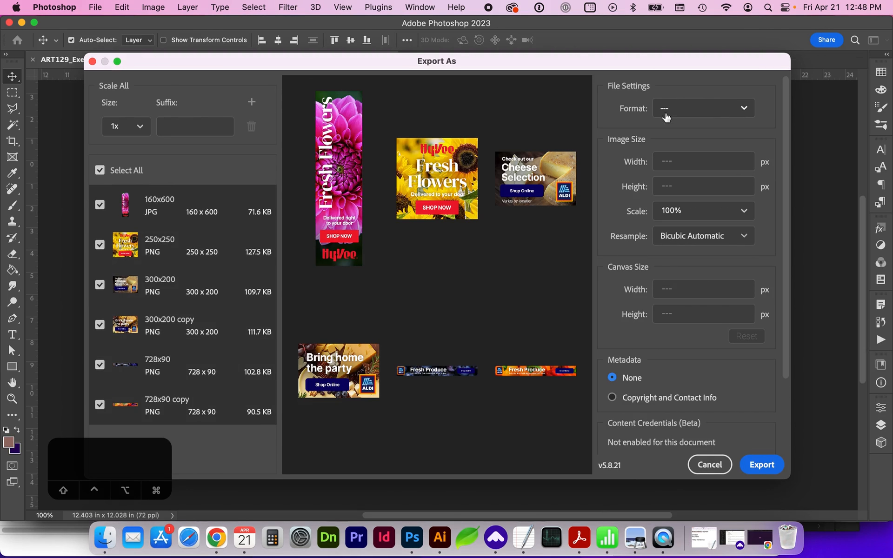
{"action": "left_click", "coordinate": [171, 219]}
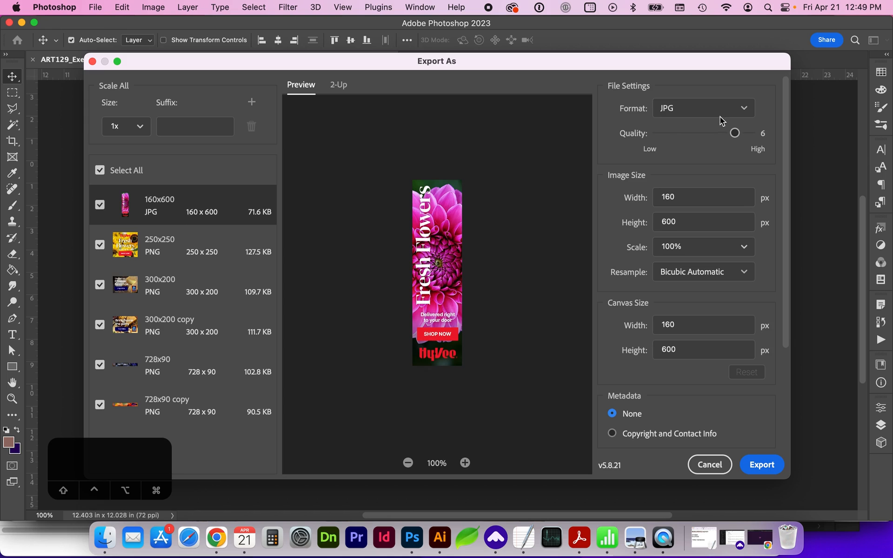
{"action": "left_click_drag", "start_coordinate": [734, 133], "coordinate": [750, 133]}
{"action": "left_click", "coordinate": [156, 288]}
{"action": "left_click", "coordinate": [185, 215]}
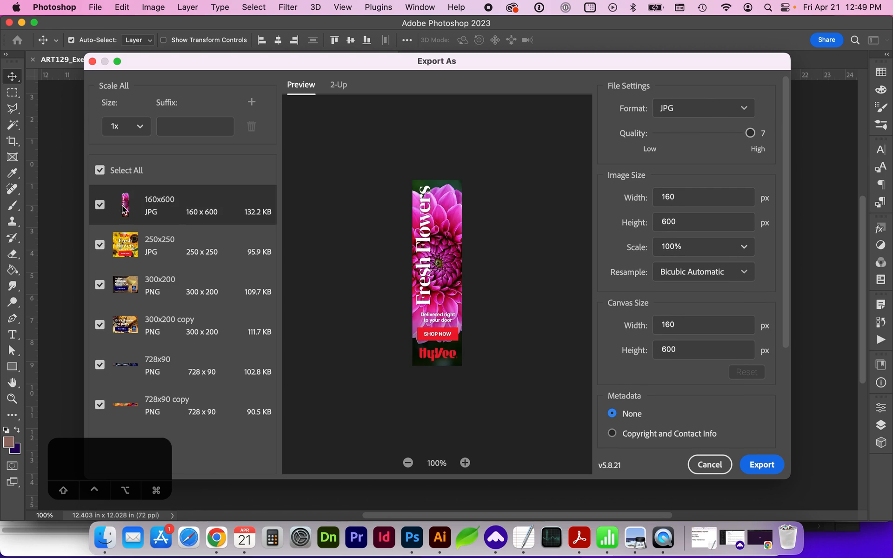
{"action": "left_click", "coordinate": [762, 465]}
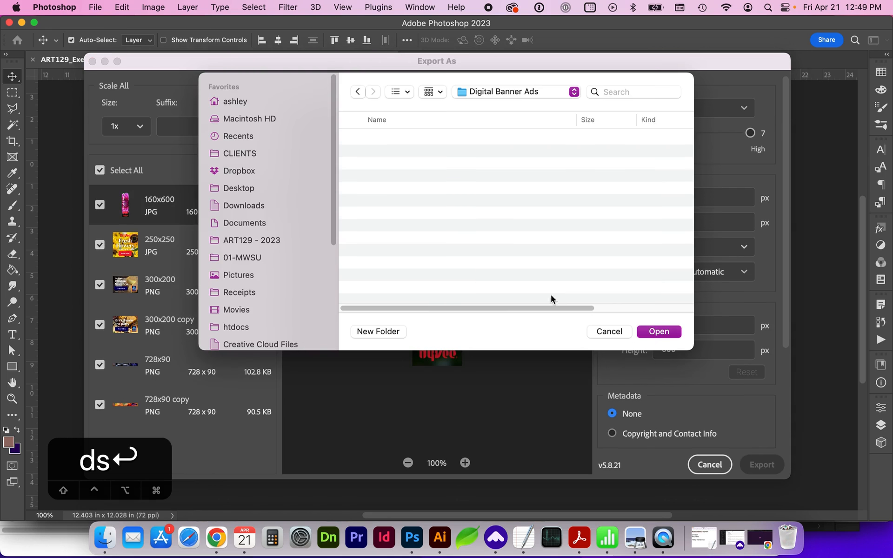
{"action": "left_click", "coordinate": [659, 332]}
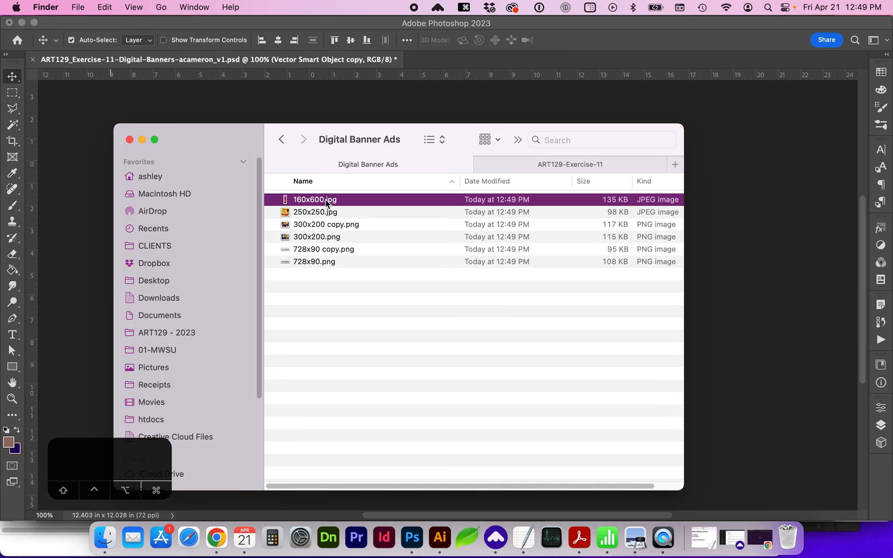
- Preview the exported banner images one after another in the Digital Banner Ads folder
{"action": "key", "text": "space"}
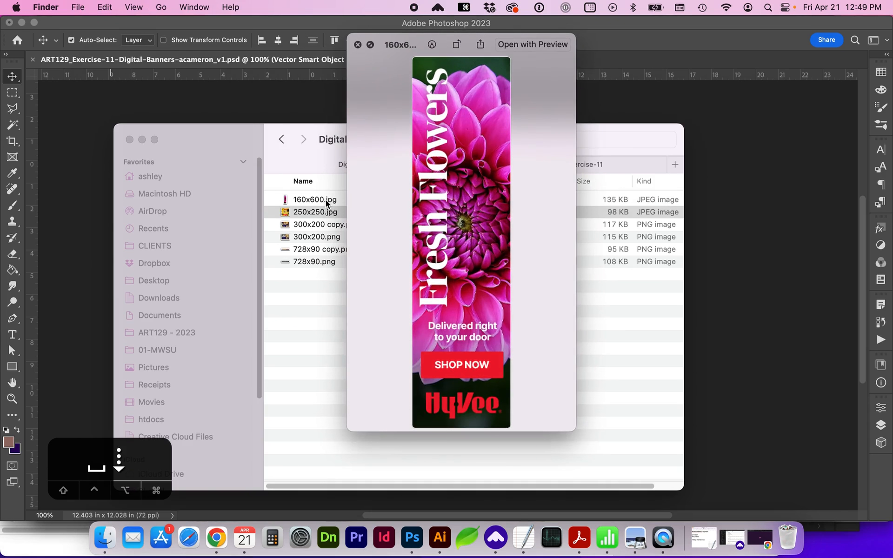
{"action": "key", "text": "Down"}
{"action": "key", "text": "Down"}
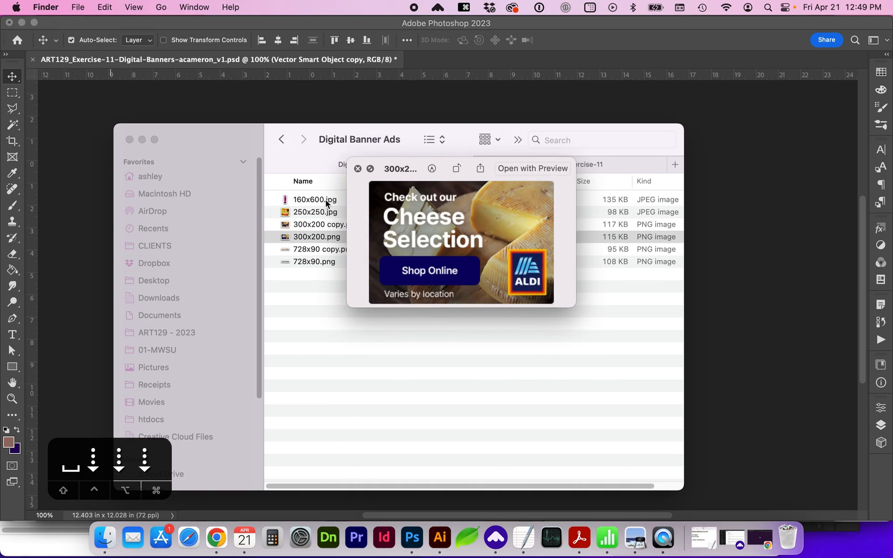
{"action": "key", "text": "Down"}
{"action": "key", "text": "space"}
{"action": "left_click", "coordinate": [294, 274]}
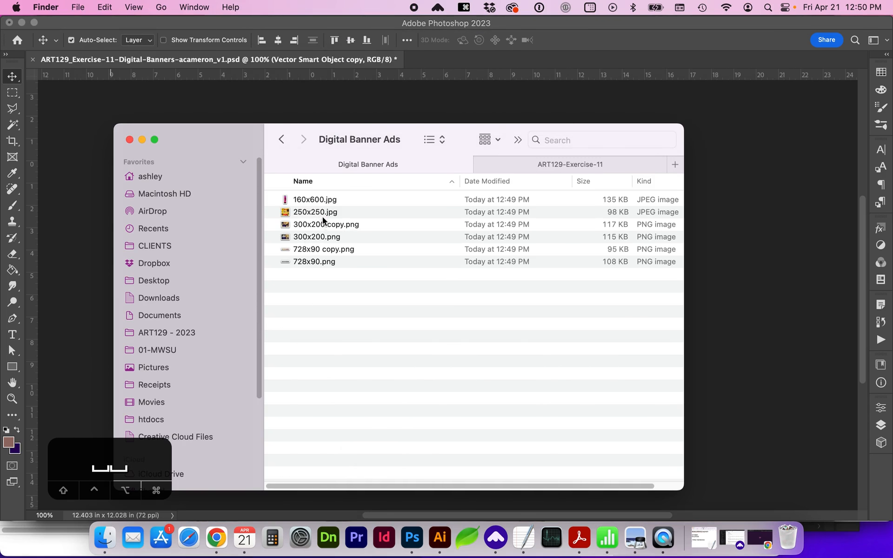
{"action": "left_click", "coordinate": [353, 274]}
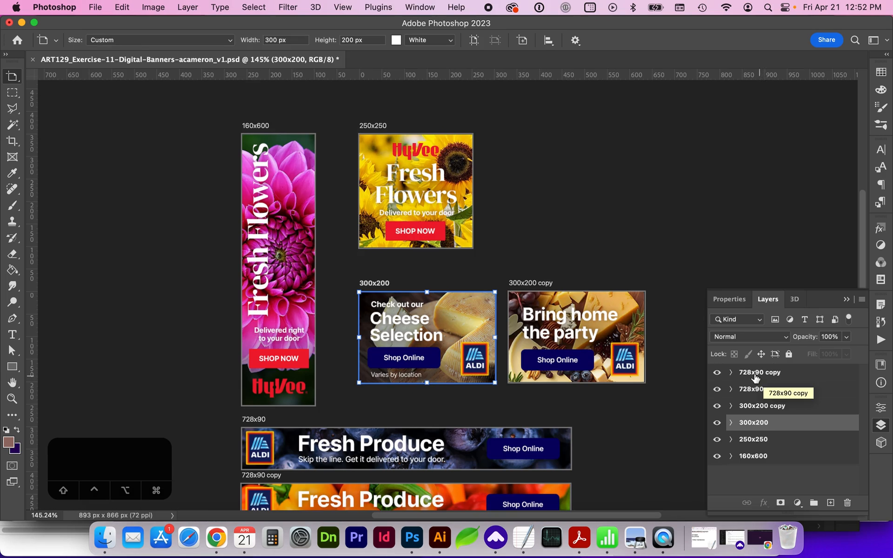
- Nudge the 300x200 Cheese Selection artboard slightly left and try to duplicate the 300x200 copy artboard
{"action": "left_click", "coordinate": [765, 376]}
{"action": "scroll", "coordinate": [572, 368], "scroll_direction": "down", "scroll_amount": 5}
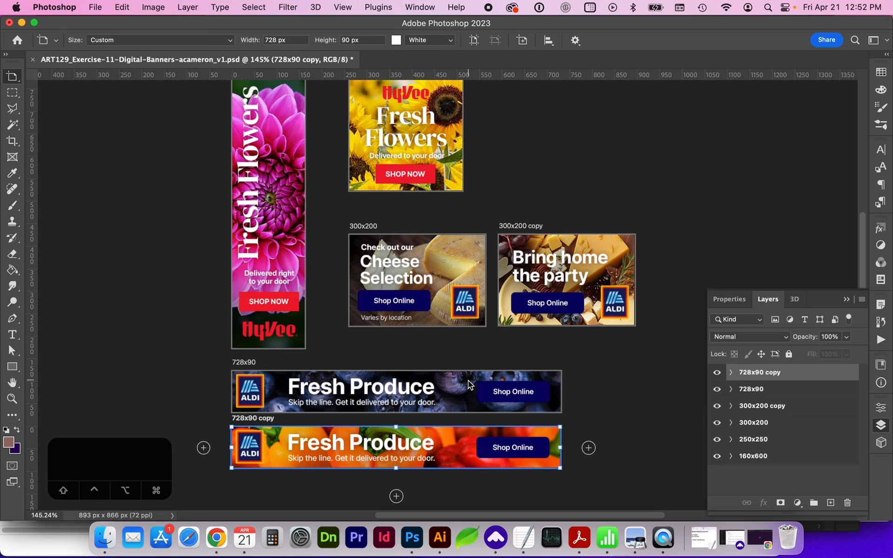
{"action": "key", "text": "v"}
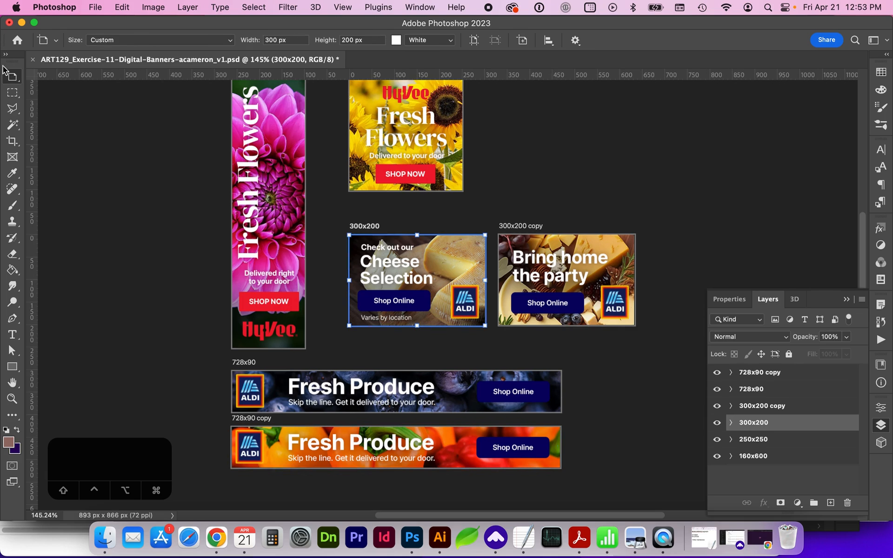
{"action": "mouse_move", "coordinate": [359, 227]}
{"action": "left_mouse_down"}
{"action": "mouse_move", "coordinate": [352, 218]}
{"action": "mouse_move", "coordinate": [340, 225]}
{"action": "mouse_move", "coordinate": [355, 227]}
{"action": "left_mouse_up"}
{"action": "left_click", "coordinate": [524, 226]}
{"action": "left_click_drag", "start_coordinate": [781, 406], "coordinate": [833, 500]}
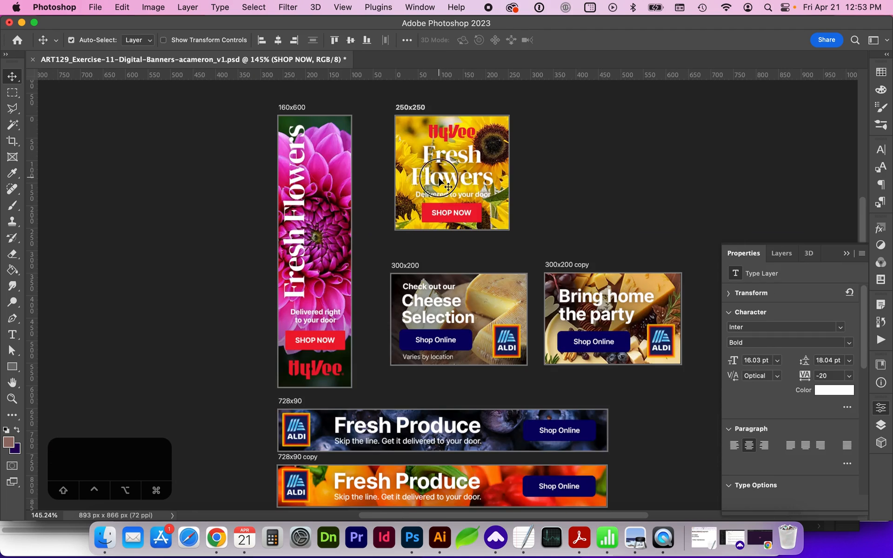
- Select the Fresh Flowers headline in the 250x250 banner and zoom in to examine the flower banners
{"action": "left_click", "coordinate": [439, 179]}
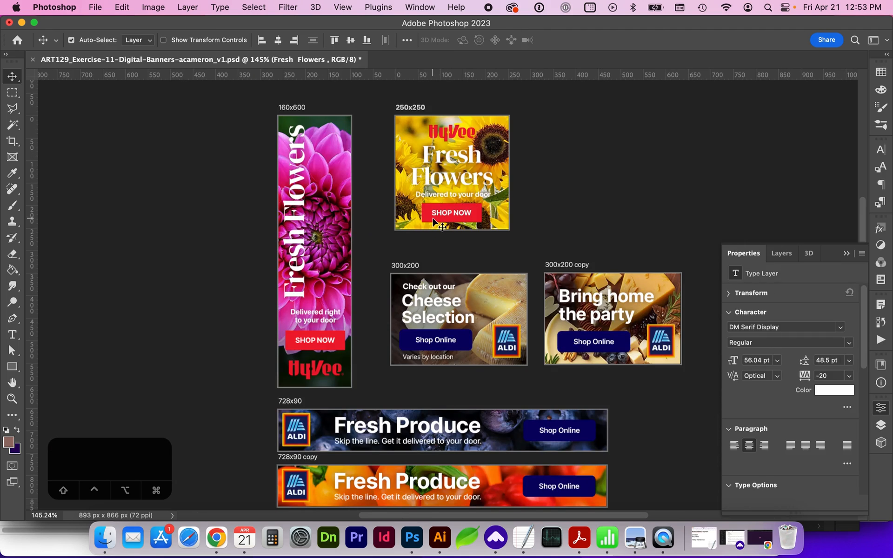
{"action": "key", "text": "z"}
{"action": "left_click_drag", "start_coordinate": [432, 219], "coordinate": [456, 224]}
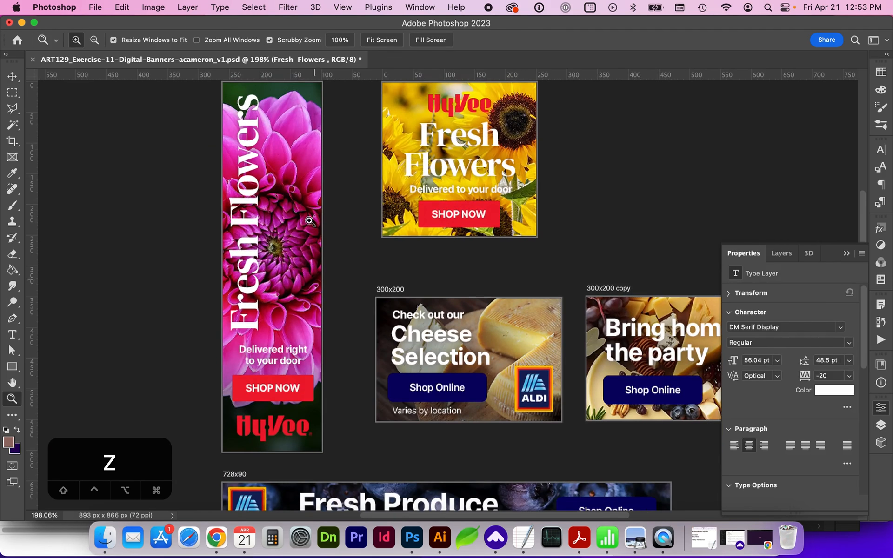